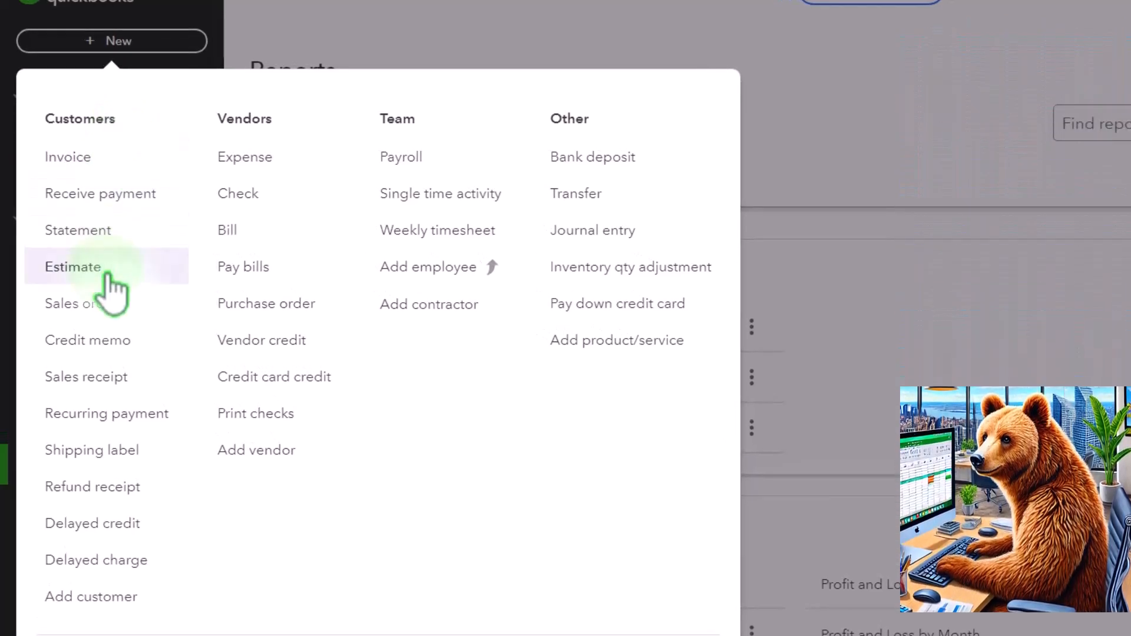
Create a new estimate and add a new customer named Customer 1 to it.
{"action": "left_click", "coordinate": [107, 272]}
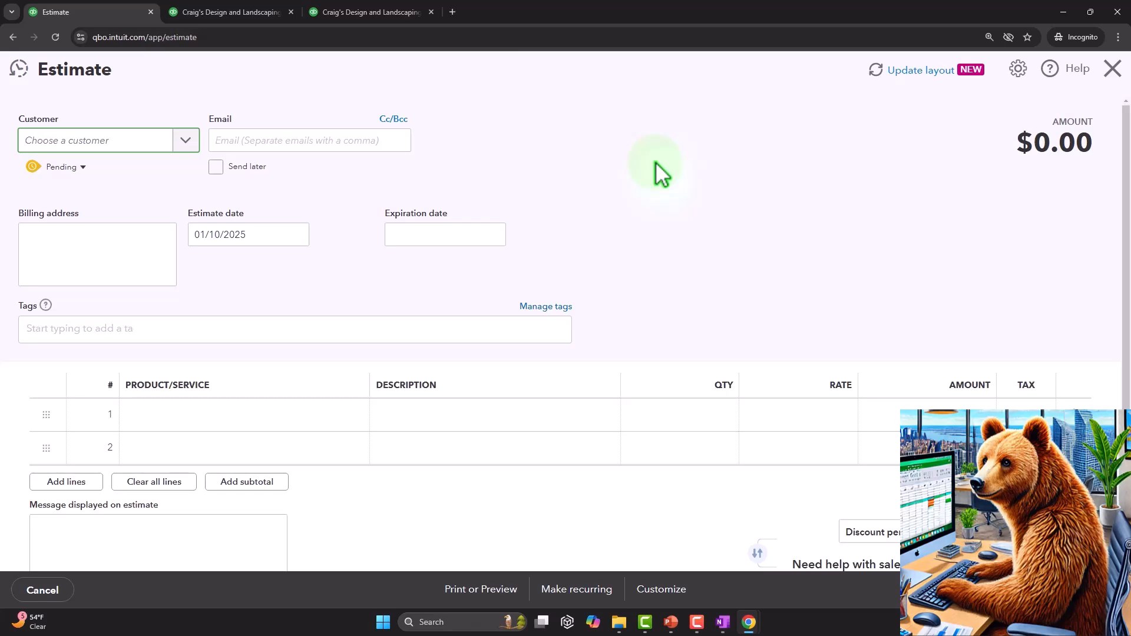
{"action": "type", "text": "Cu"}
{"action": "type", "text": "stomer"}
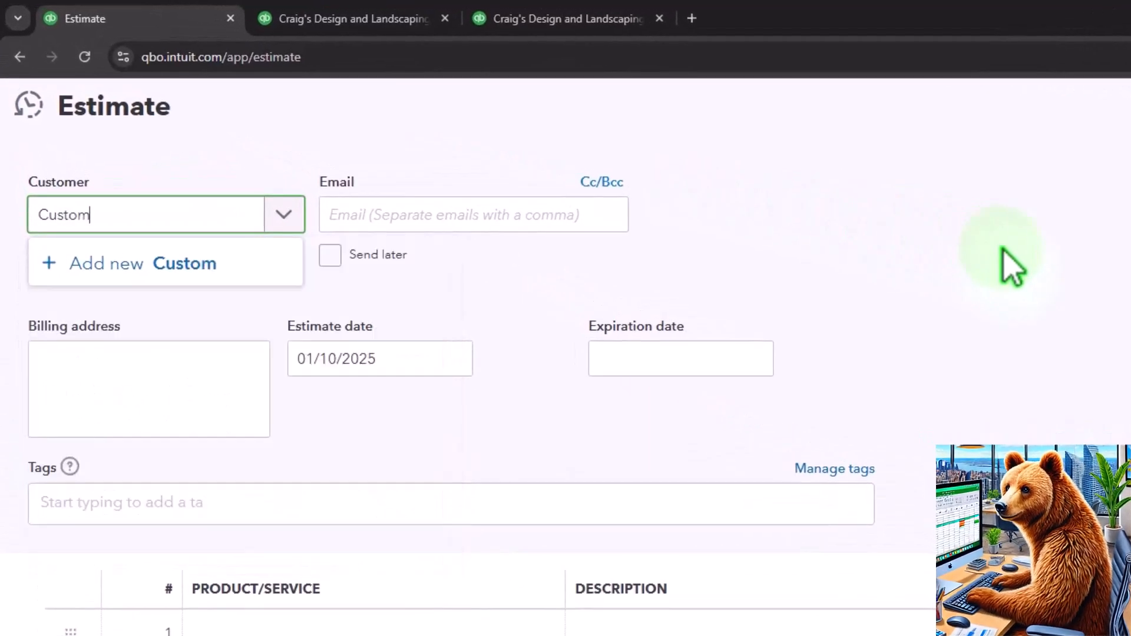
{"action": "type", "text": " 1"}
{"action": "key", "text": "Return"}
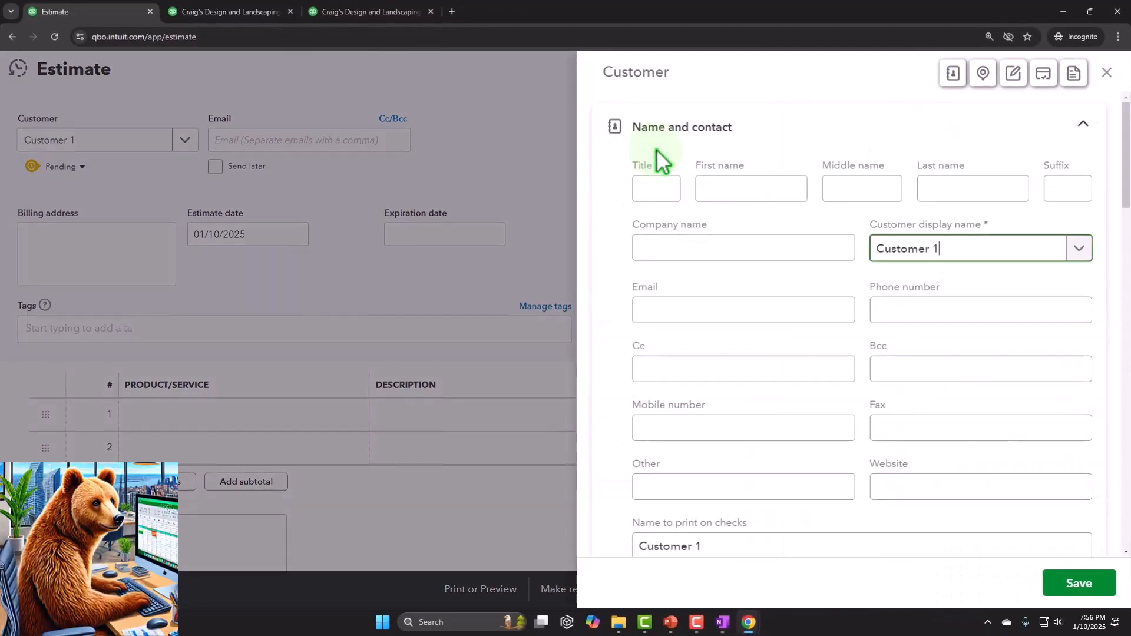
{"action": "left_click", "coordinate": [1079, 583]}
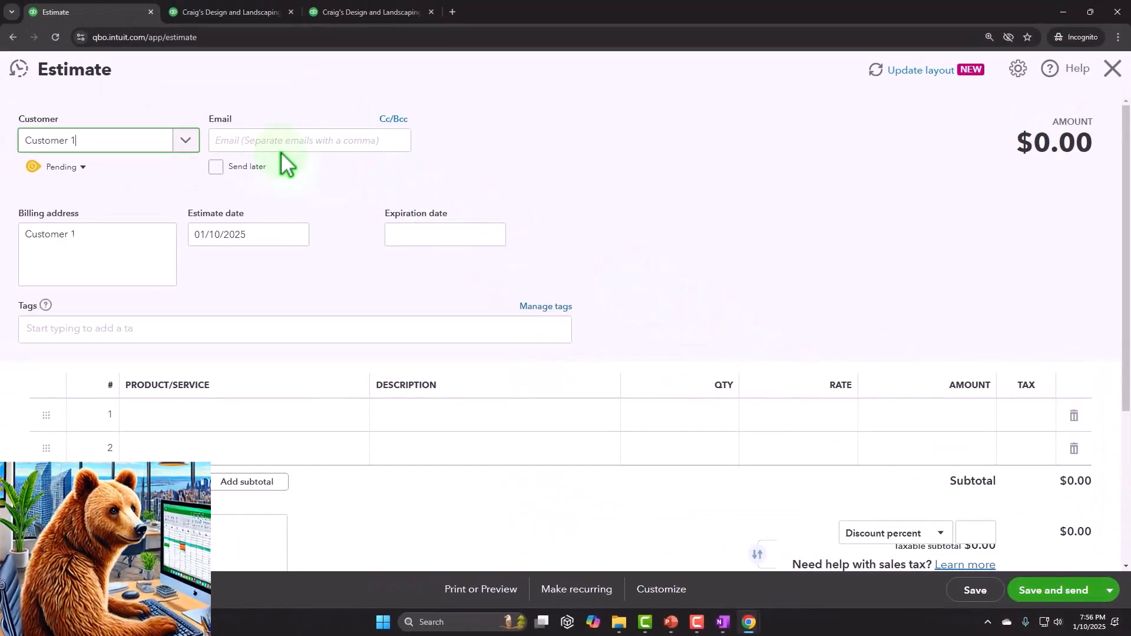
Add a new product named Inventory Item 1 on the estimate's first line, choosing the Inventory type.
{"action": "key", "text": "Tab"}
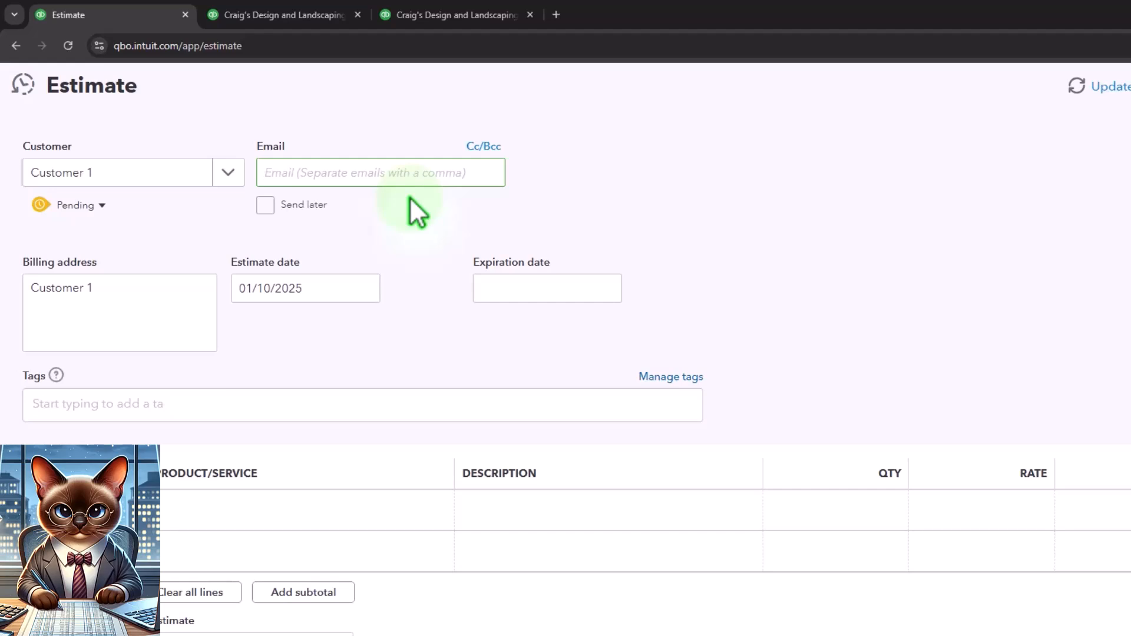
{"action": "key", "text": "Tab"}
{"action": "key", "text": "Tab"}
{"action": "key", "text": "Tab"}
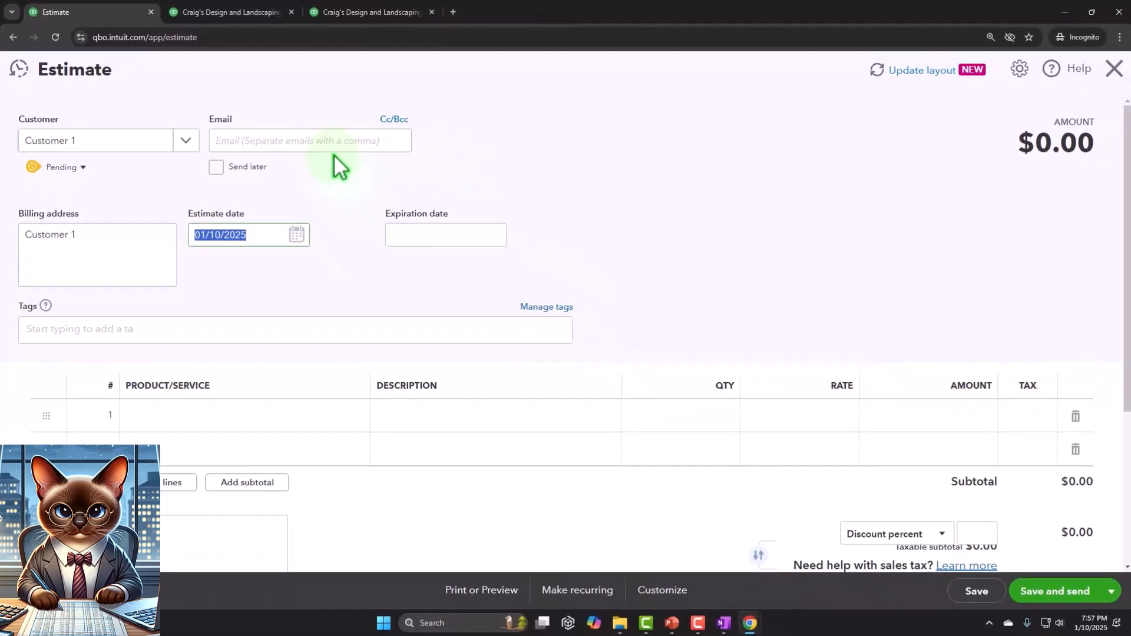
{"action": "key", "text": "Tab"}
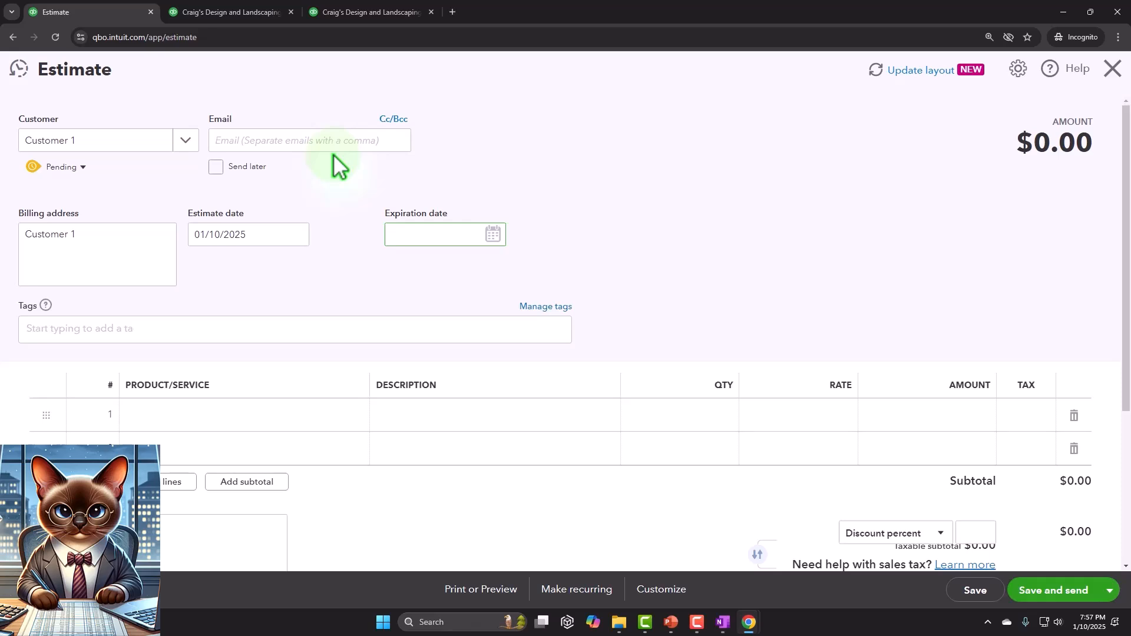
{"action": "key", "text": "Tab"}
{"action": "key", "text": "Tab"}
{"action": "key", "text": "Tab"}
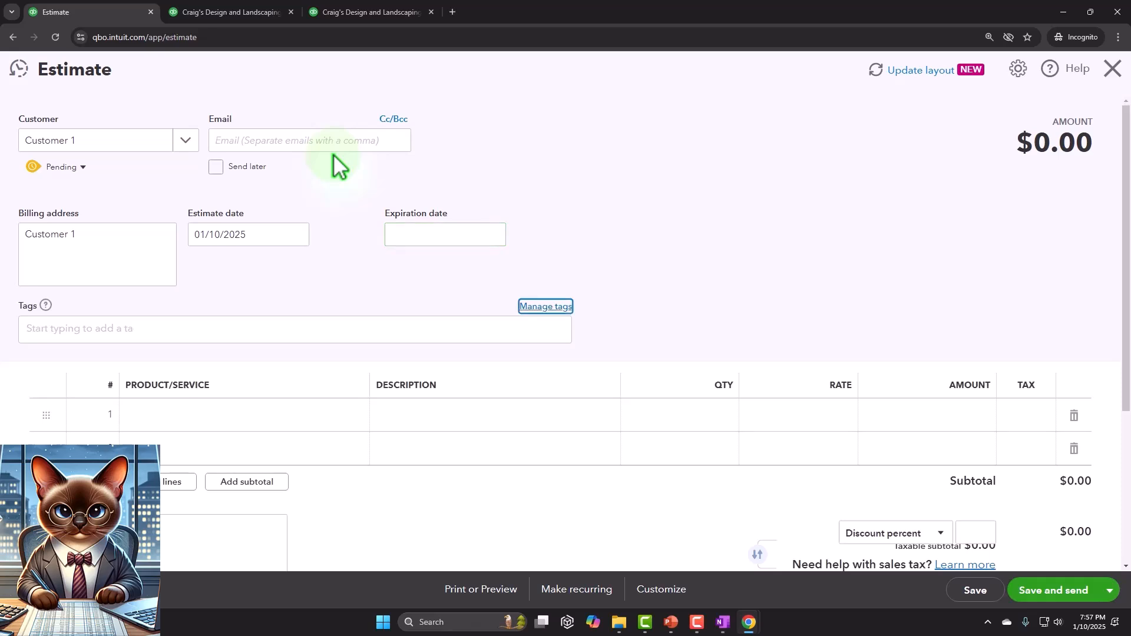
{"action": "key", "text": "Tab"}
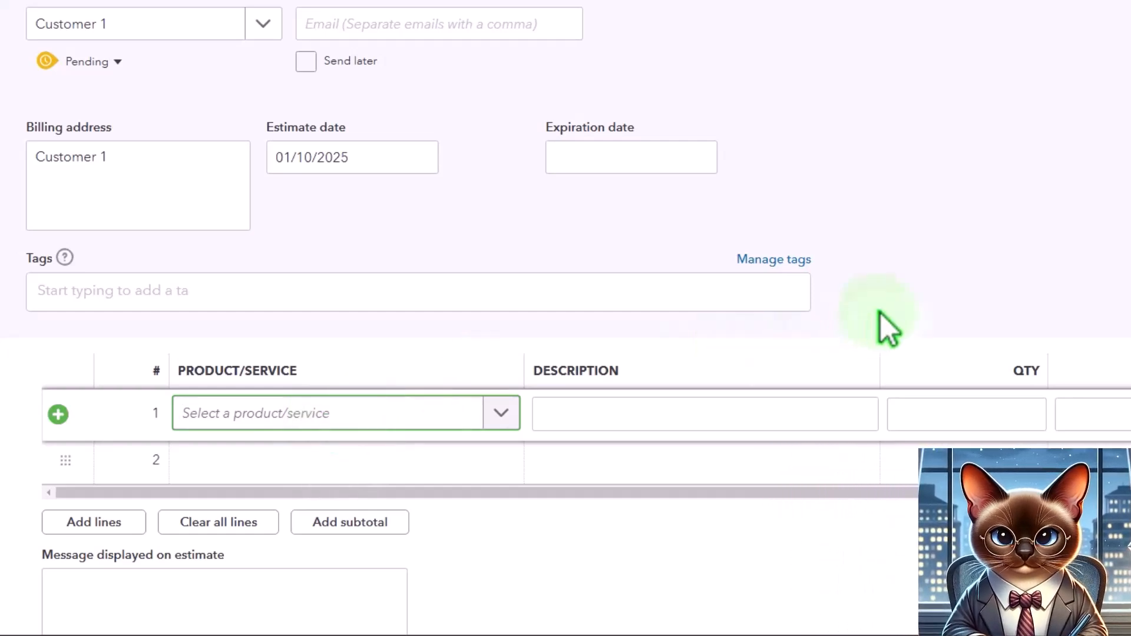
{"action": "type", "text": "Inven"}
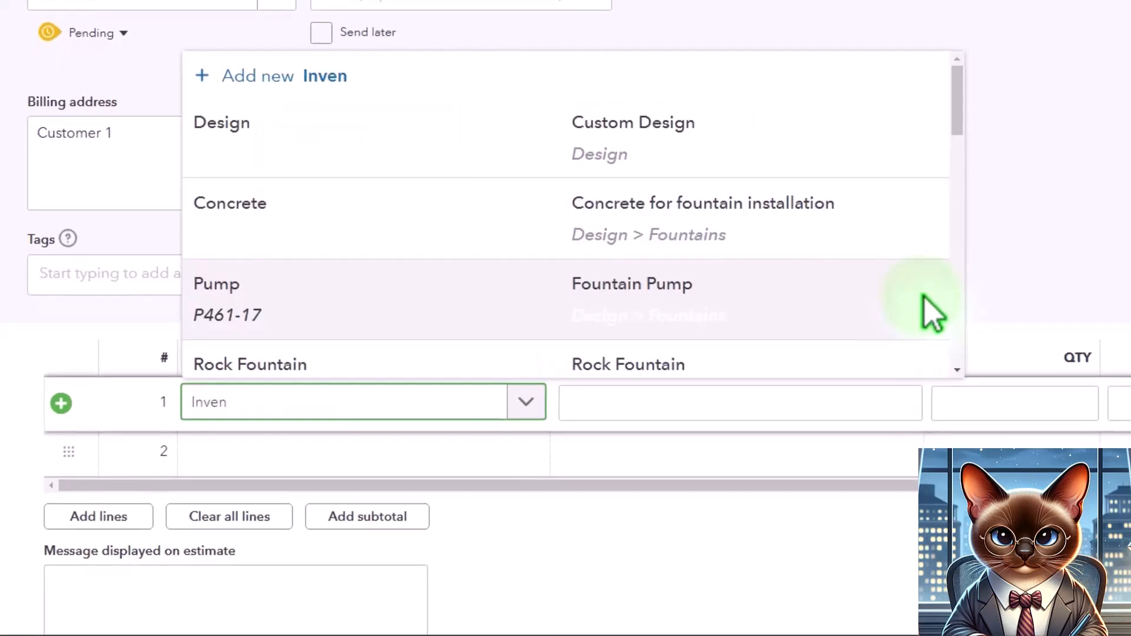
{"action": "key", "text": "BackSpace"}
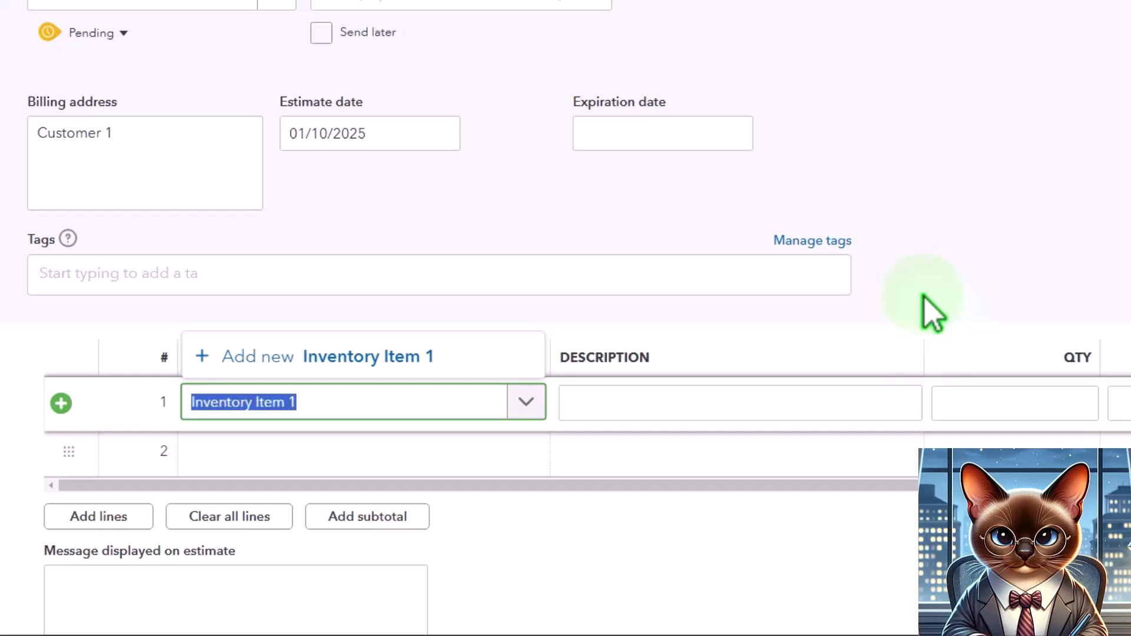
{"action": "left_click", "coordinate": [351, 351]}
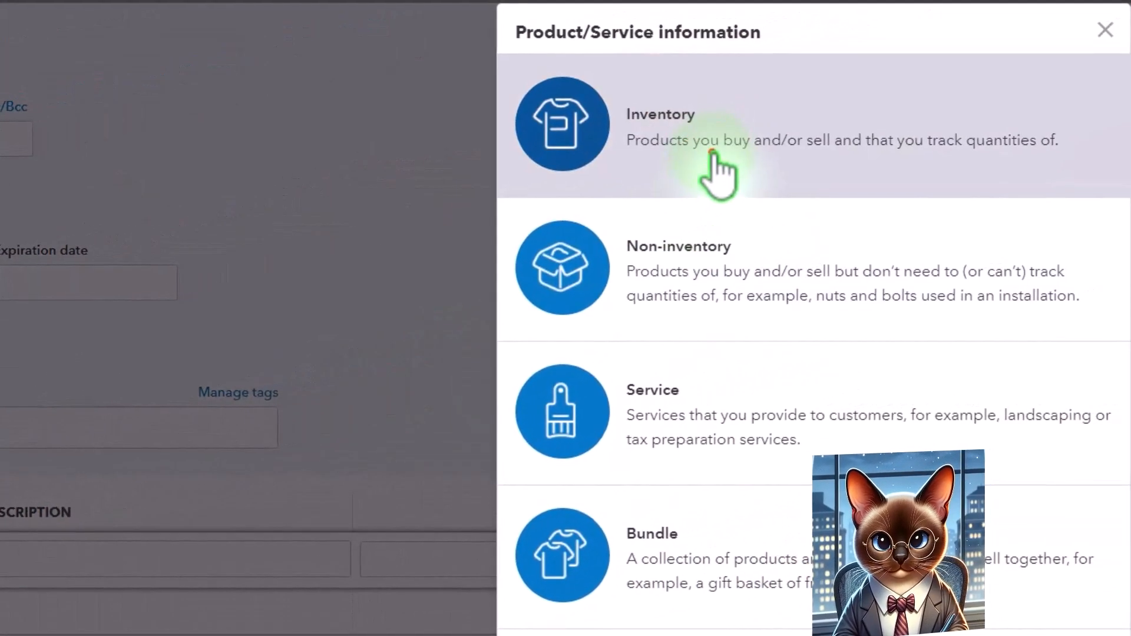
{"action": "left_click", "coordinate": [775, 164]}
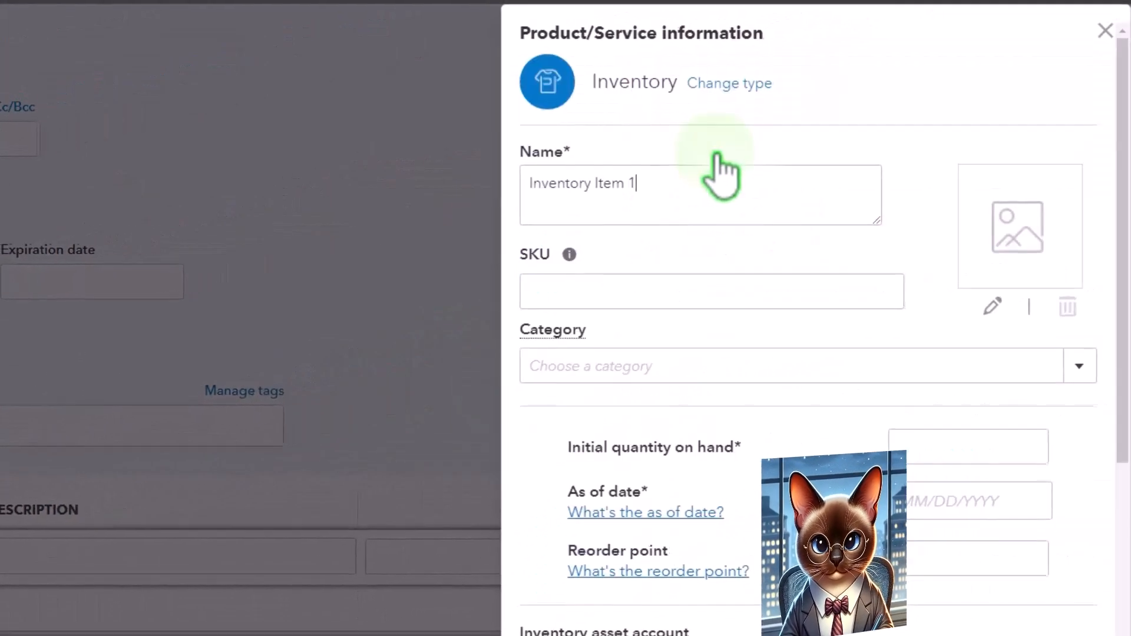
Set the item's initial quantity on hand to 10, the as-of date to 01/01/2025 and the reorder point to 0.
{"action": "scroll", "coordinate": [843, 236], "scroll_direction": "down", "scroll_amount": 2}
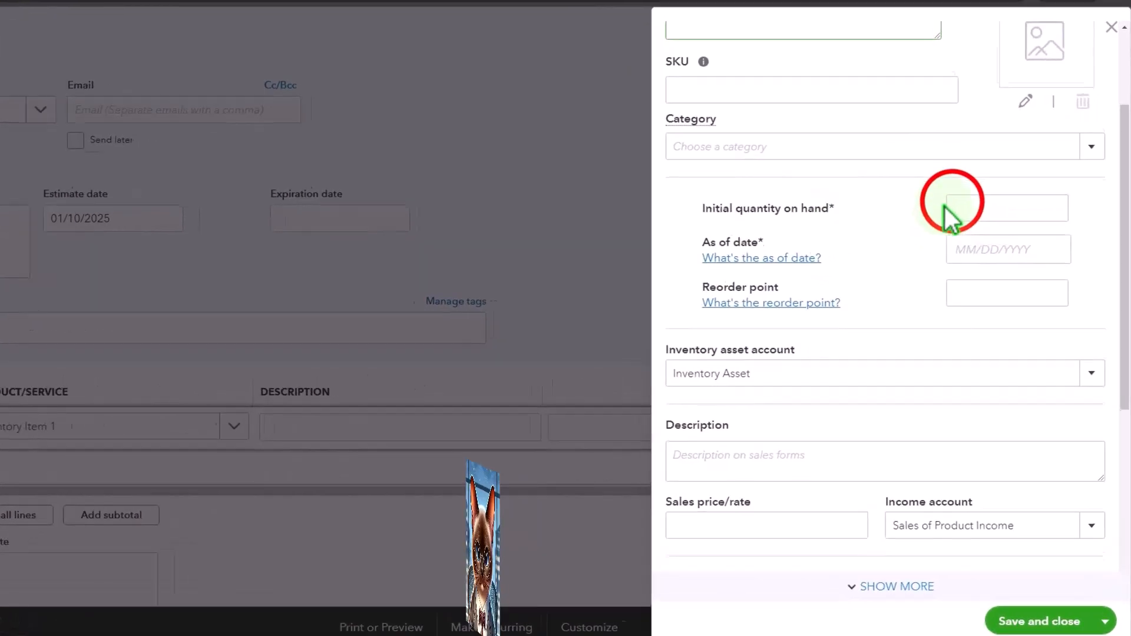
{"action": "left_click", "coordinate": [971, 226]}
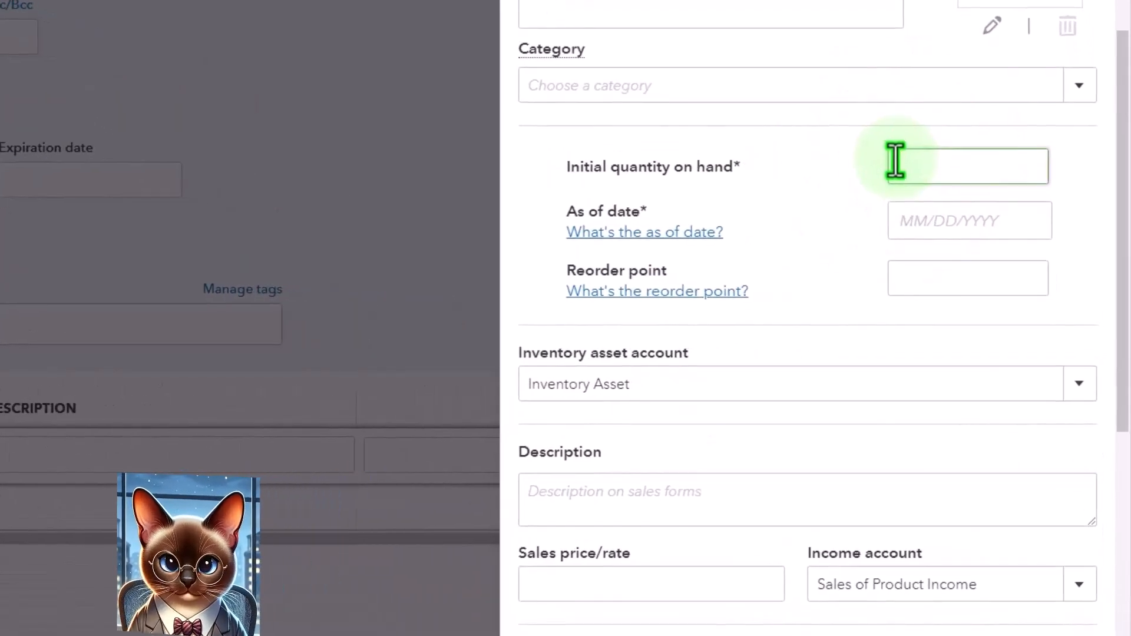
{"action": "type", "text": "10"}
{"action": "key", "text": "Tab"}
{"action": "key", "text": "Tab"}
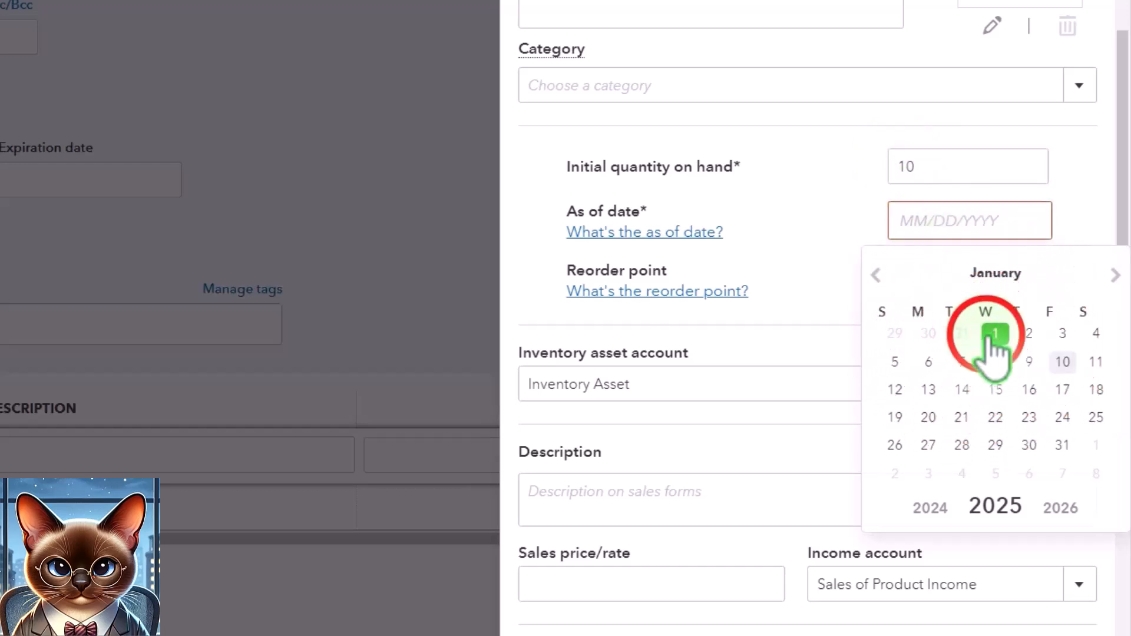
{"action": "left_click", "coordinate": [992, 335]}
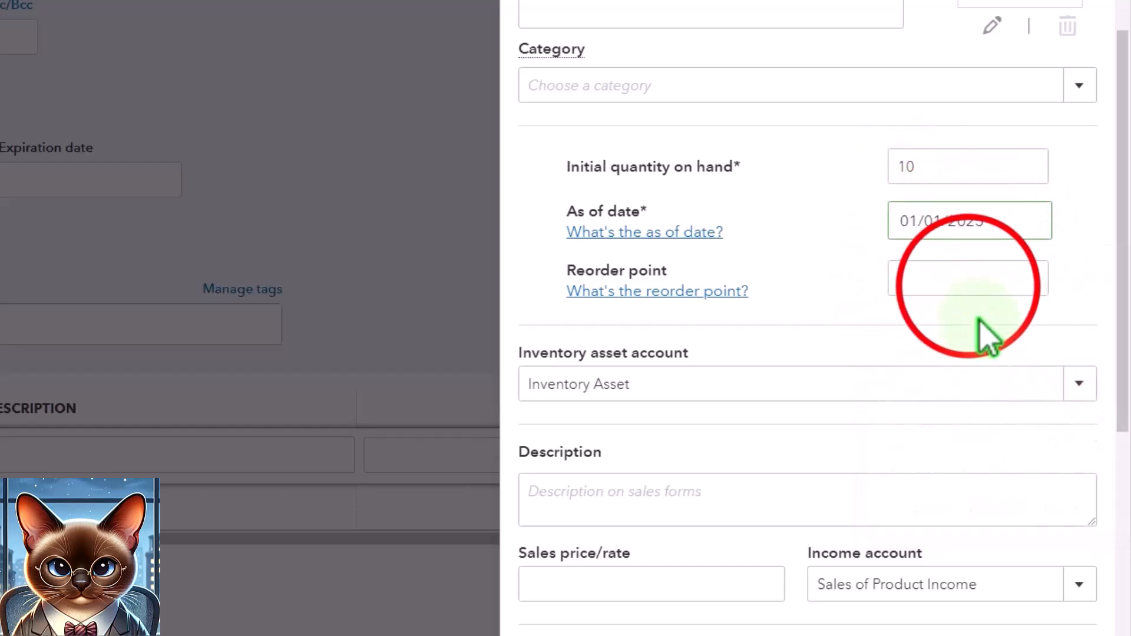
{"action": "left_click", "coordinate": [967, 263]}
{"action": "type", "text": "0"}
{"action": "key", "text": "Tab"}
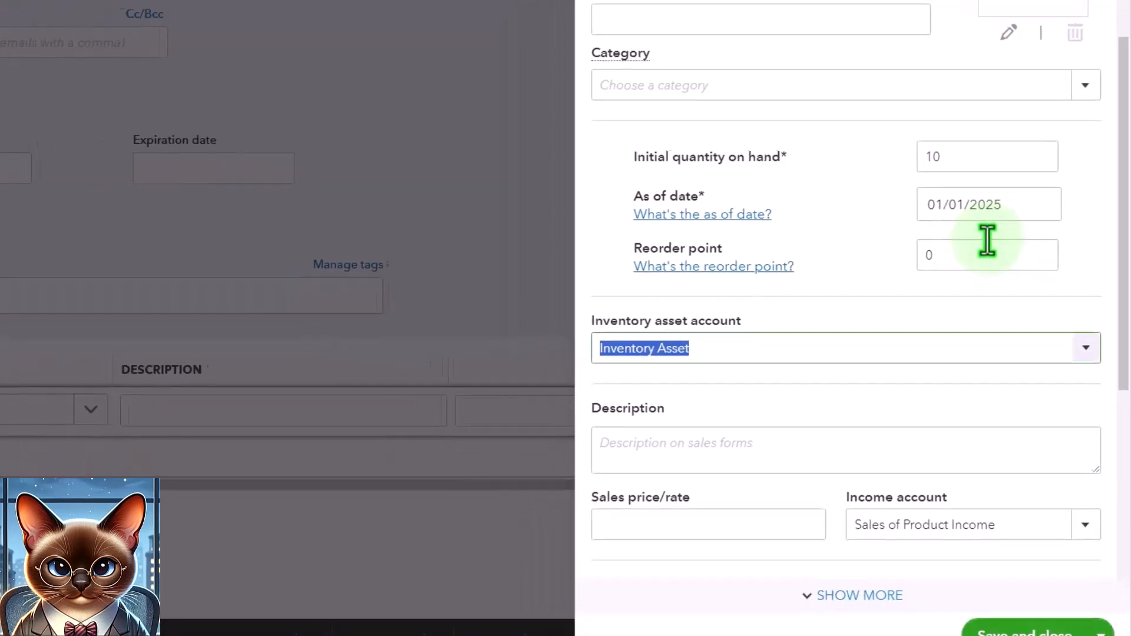
Enter Inventory Item 1 as the item's sales description and set its sales price to 100.
{"action": "scroll", "coordinate": [966, 253], "scroll_direction": "down", "scroll_amount": 3}
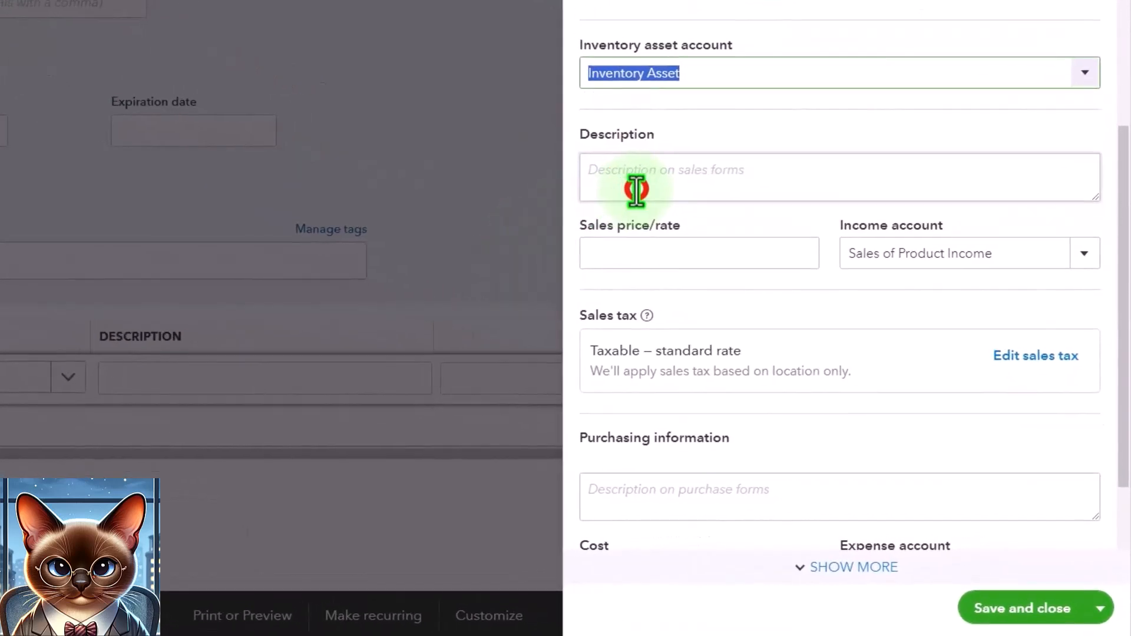
{"action": "left_click", "coordinate": [636, 189]}
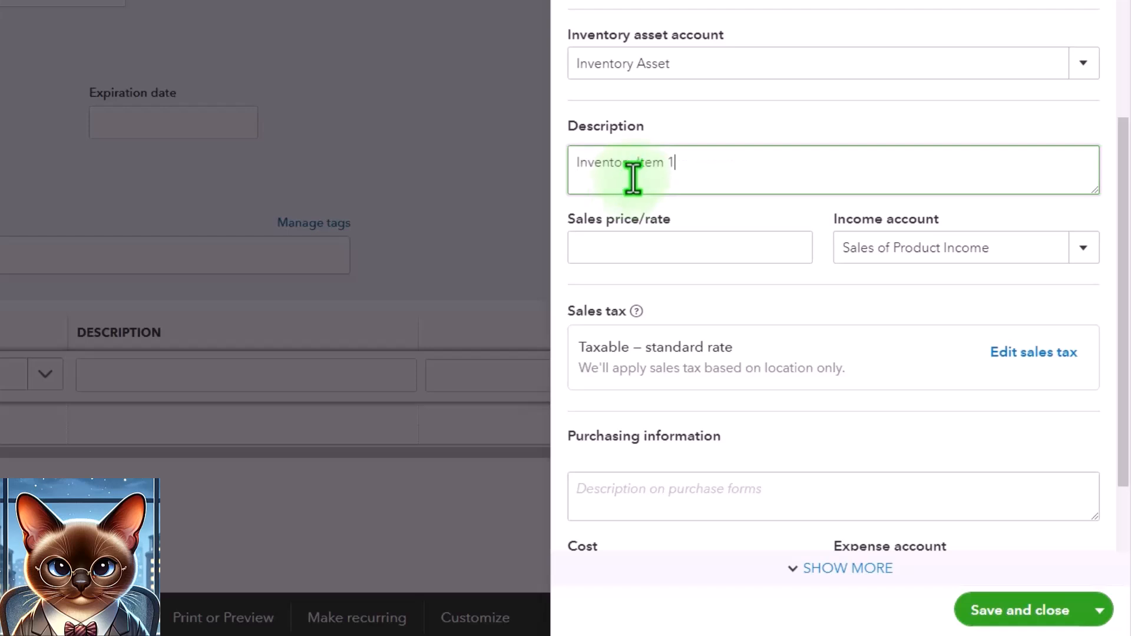
{"action": "scroll", "coordinate": [730, 171], "scroll_direction": "down", "scroll_amount": 1}
{"action": "left_click", "coordinate": [730, 172]}
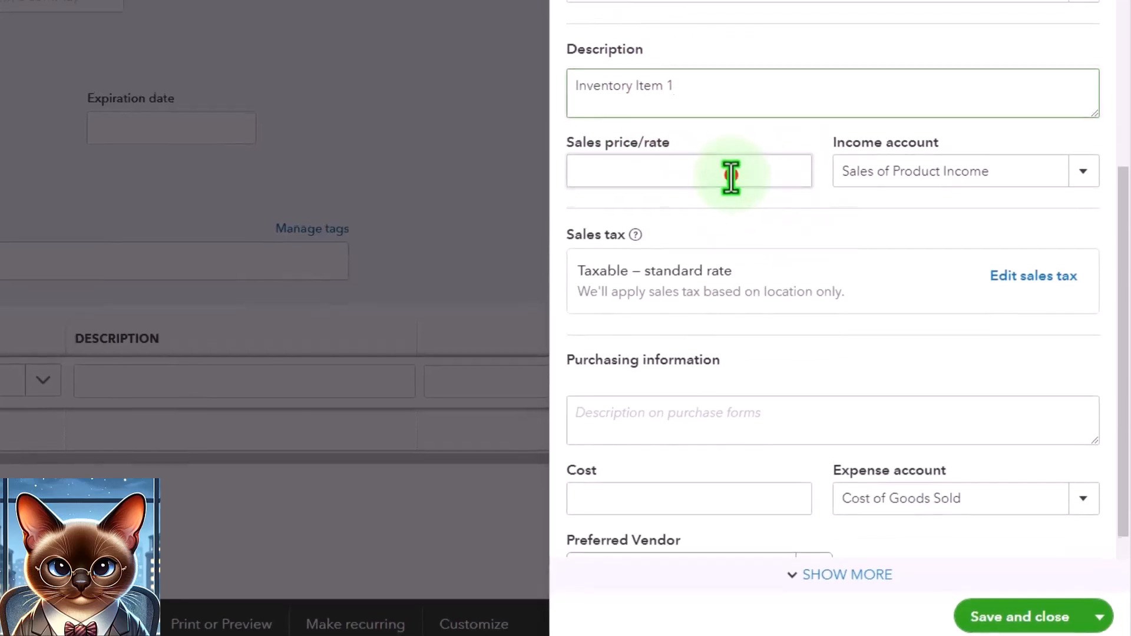
{"action": "type", "text": "100"}
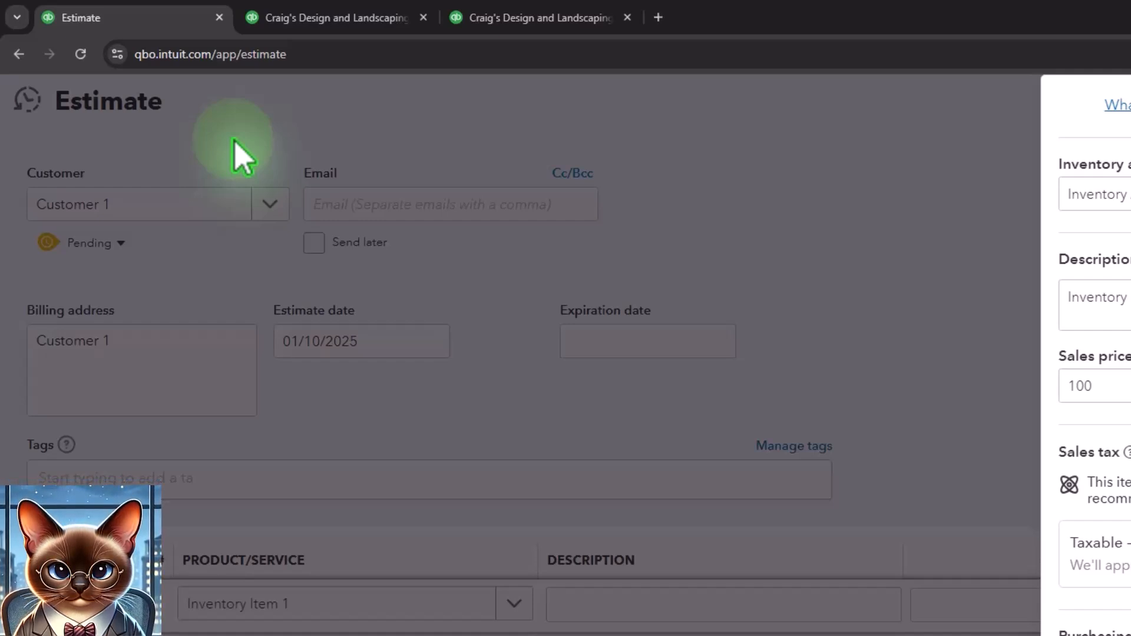
Enter Inventory Item 1 as the purchase description, set the cost to 70, and save the new item.
{"action": "scroll", "coordinate": [1127, 287], "scroll_direction": "down", "scroll_amount": 1}
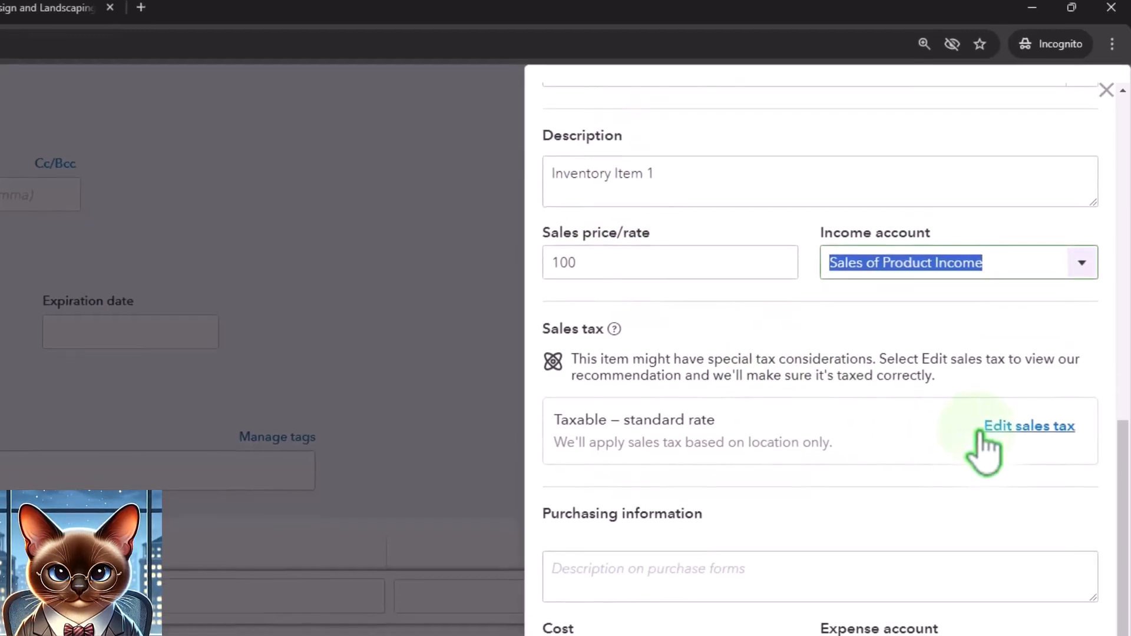
{"action": "left_click", "coordinate": [683, 573]}
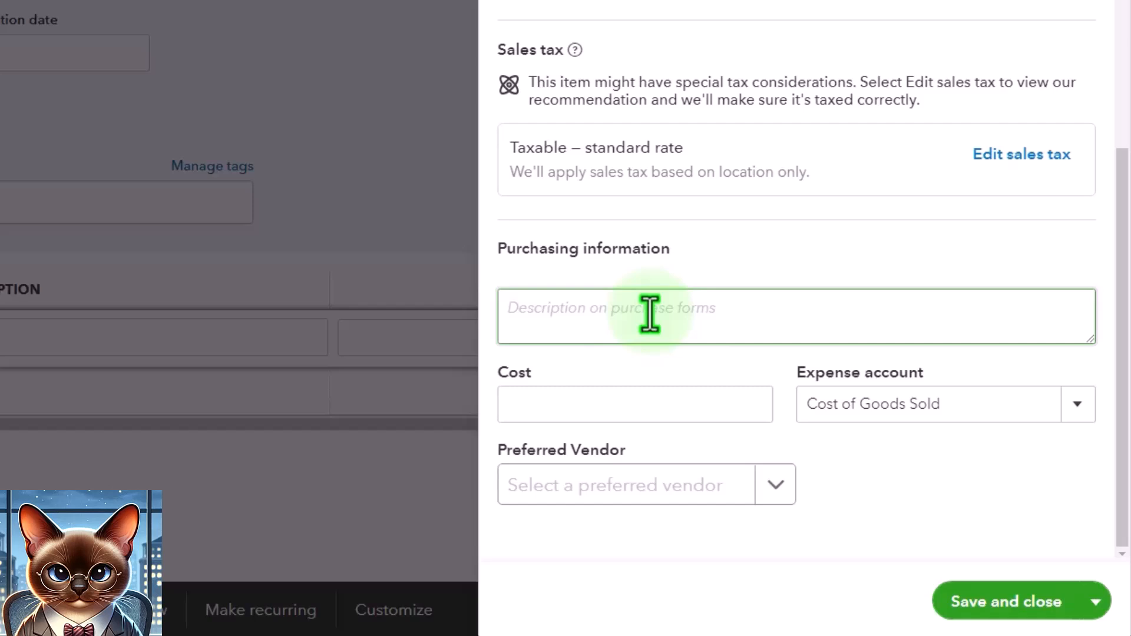
{"action": "left_click", "coordinate": [614, 409]}
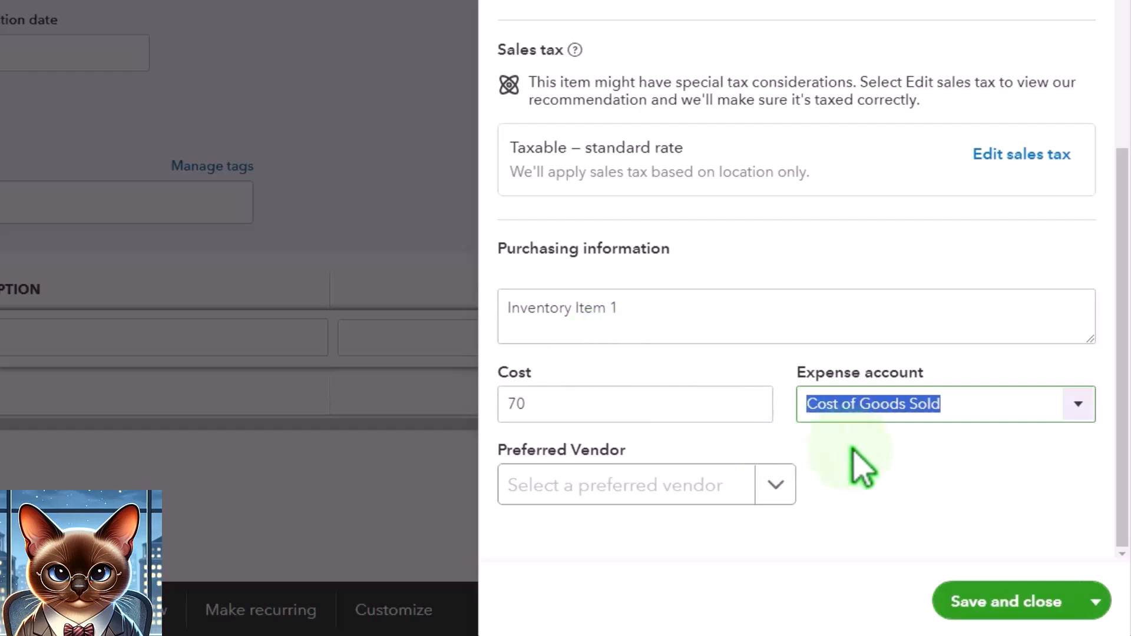
{"action": "left_click", "coordinate": [1005, 601]}
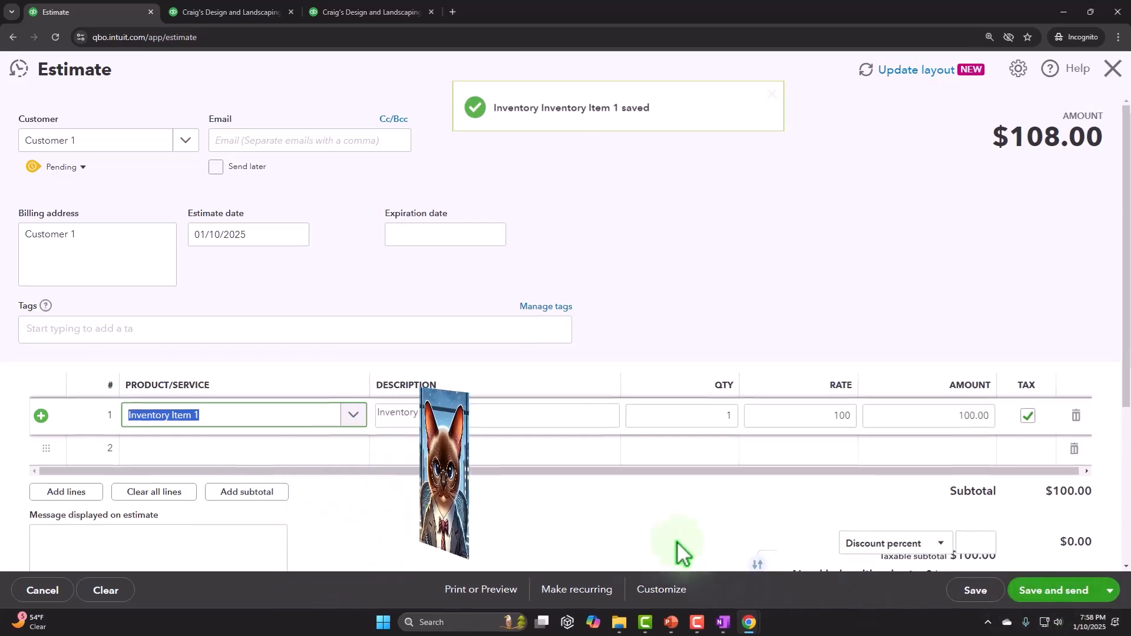
Review the estimate's line amounts, sales tax, totals, customer and statement message fields, and attachments area.
{"action": "key", "text": "Tab"}
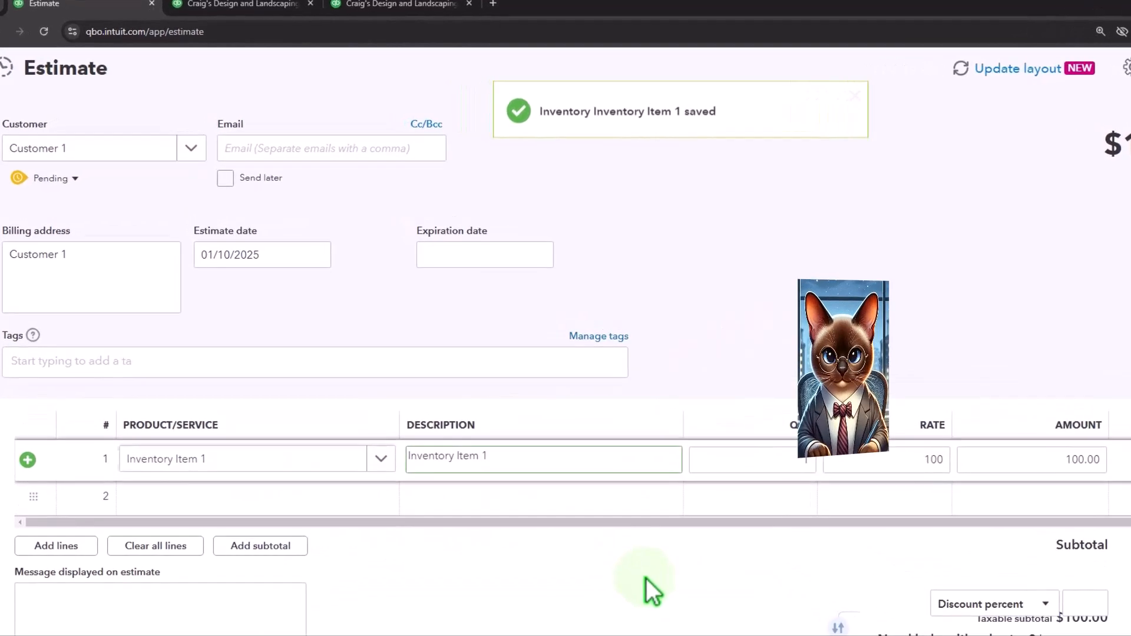
{"action": "key", "text": "Tab"}
{"action": "key", "text": "Tab"}
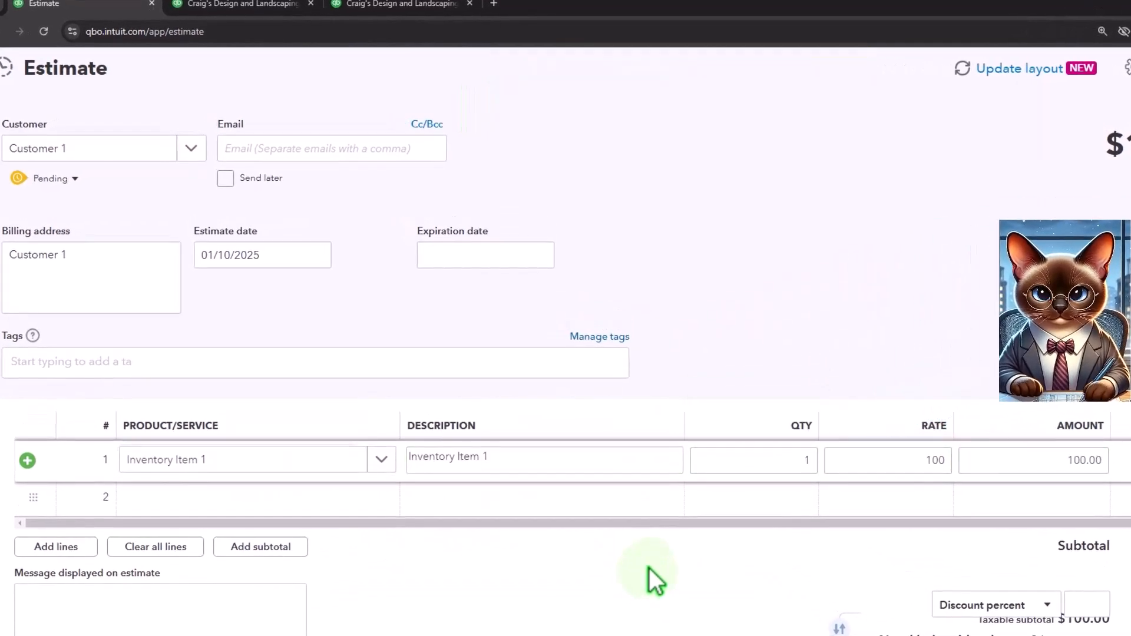
{"action": "scroll", "coordinate": [649, 568], "scroll_direction": "down", "scroll_amount": 2}
{"action": "key", "text": "Tab"}
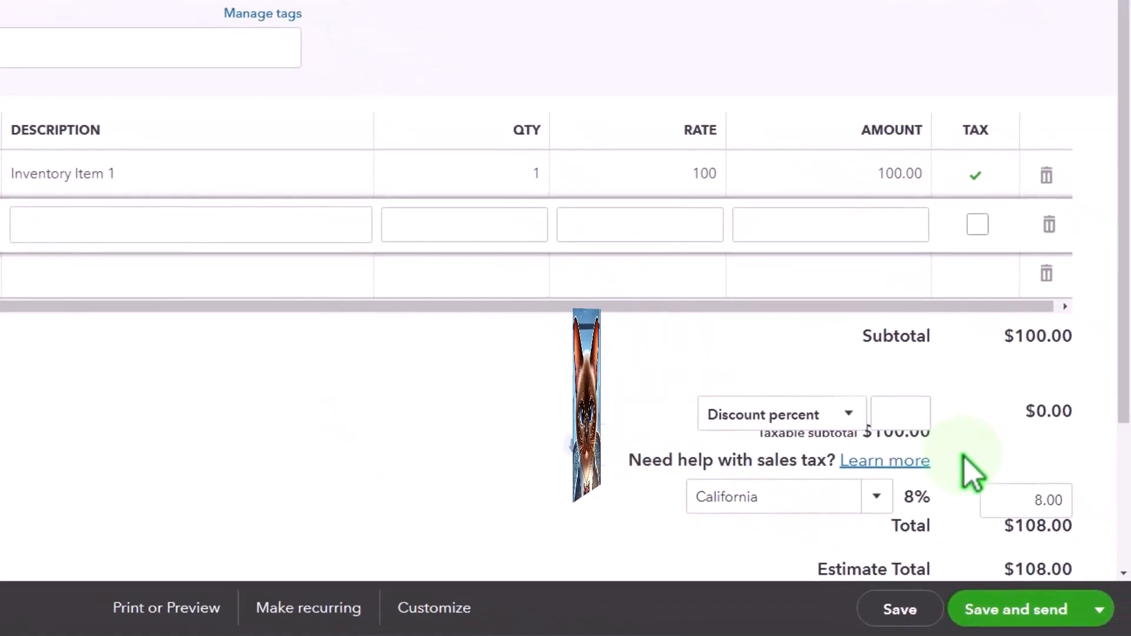
{"action": "scroll", "coordinate": [913, 480], "scroll_direction": "down", "scroll_amount": 2}
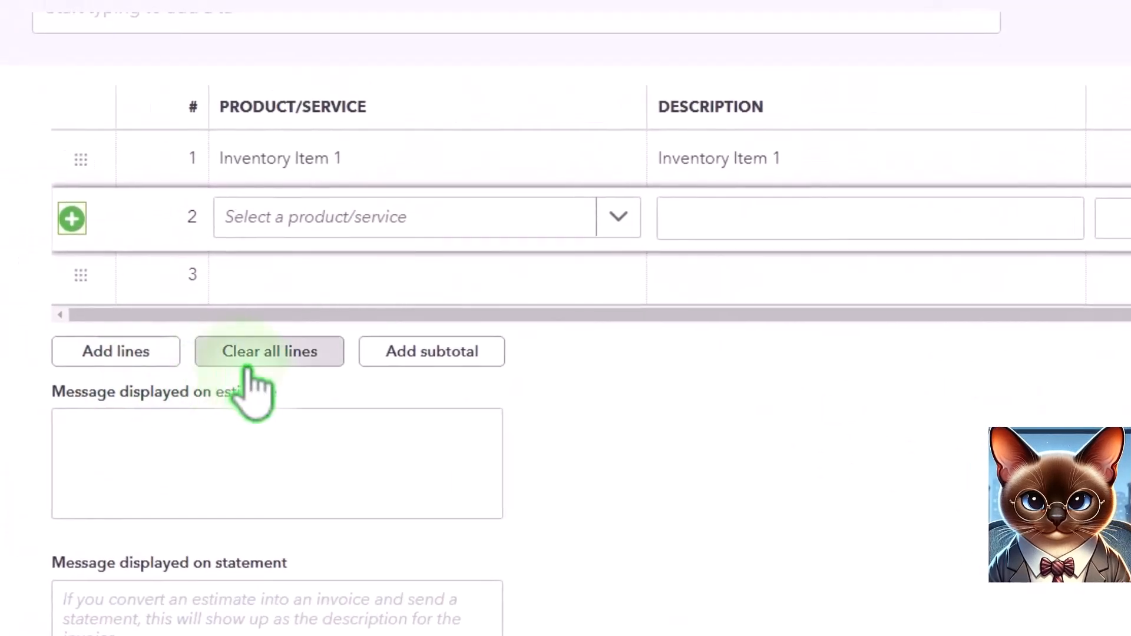
{"action": "left_click", "coordinate": [210, 425]}
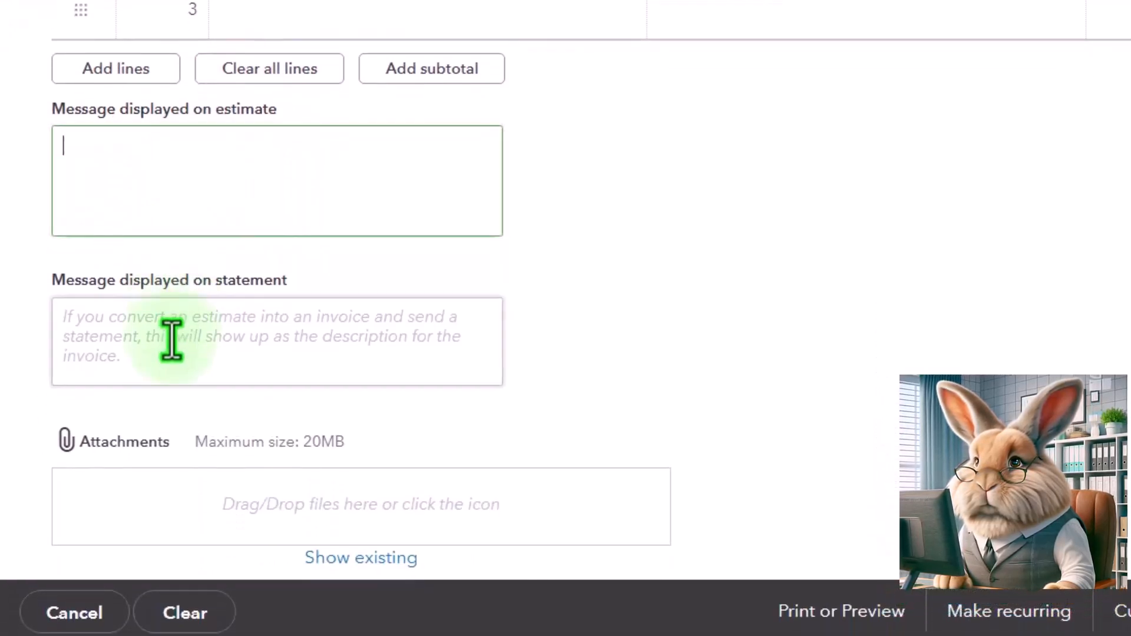
{"action": "scroll", "coordinate": [177, 354], "scroll_direction": "down", "scroll_amount": 1}
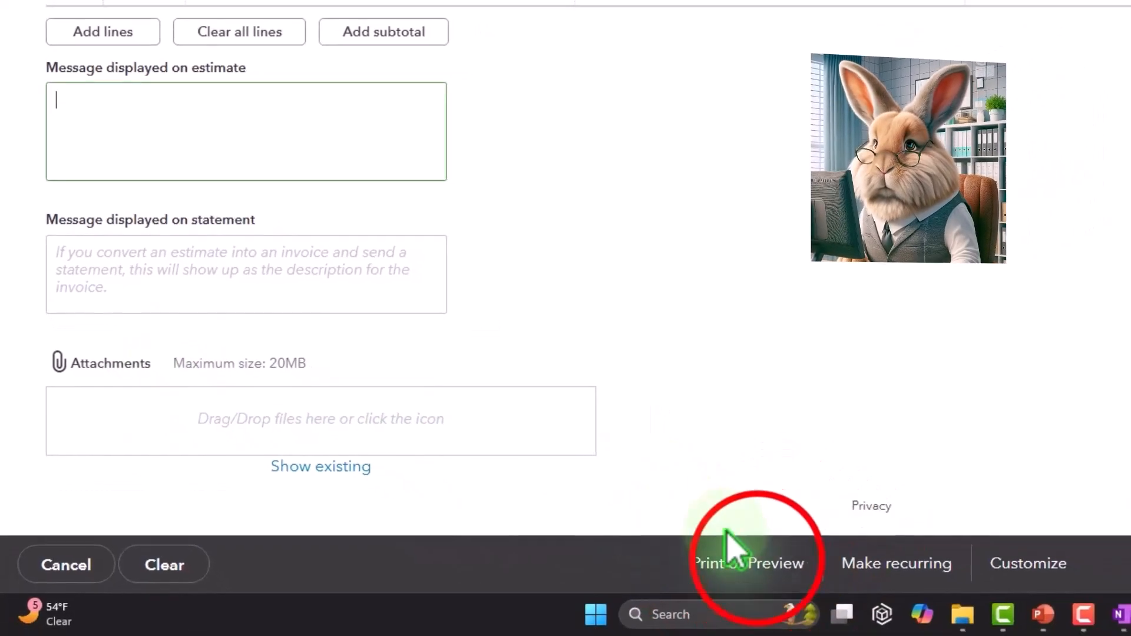
Preview the printable version of the estimate, close the preview, and look over the estimate form again.
{"action": "left_click", "coordinate": [762, 563]}
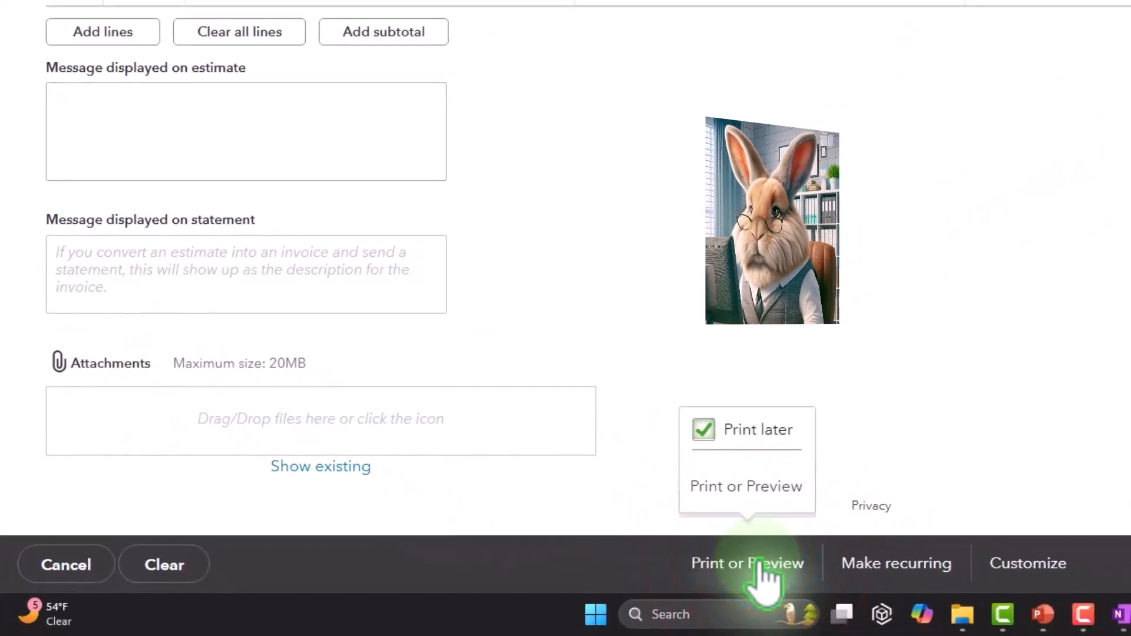
{"action": "left_click", "coordinate": [761, 500]}
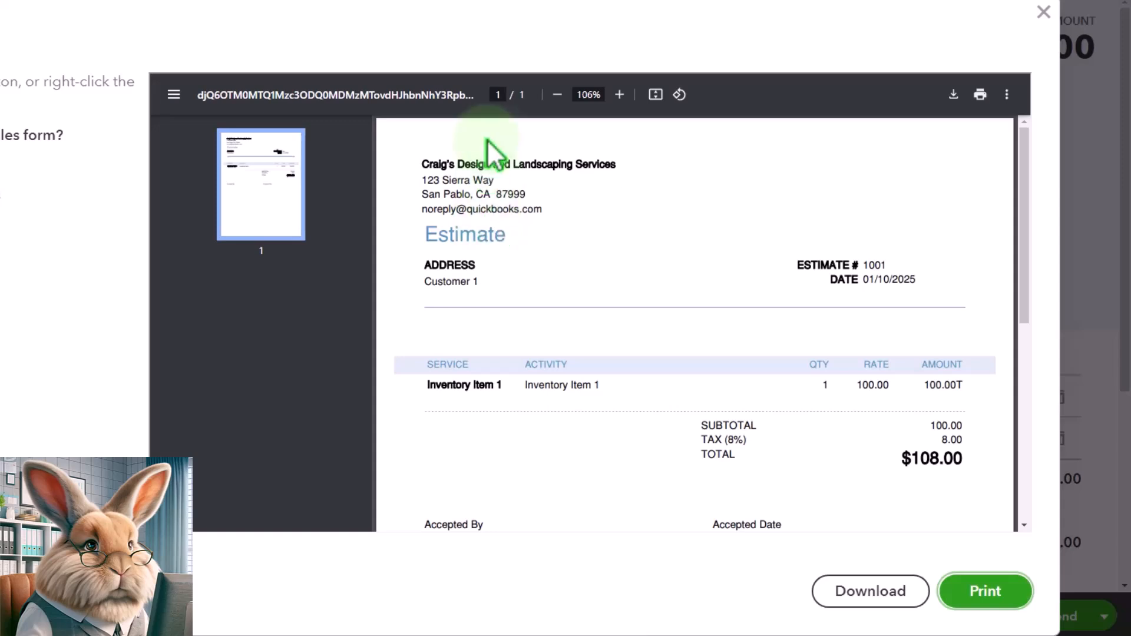
{"action": "left_click", "coordinate": [1044, 13]}
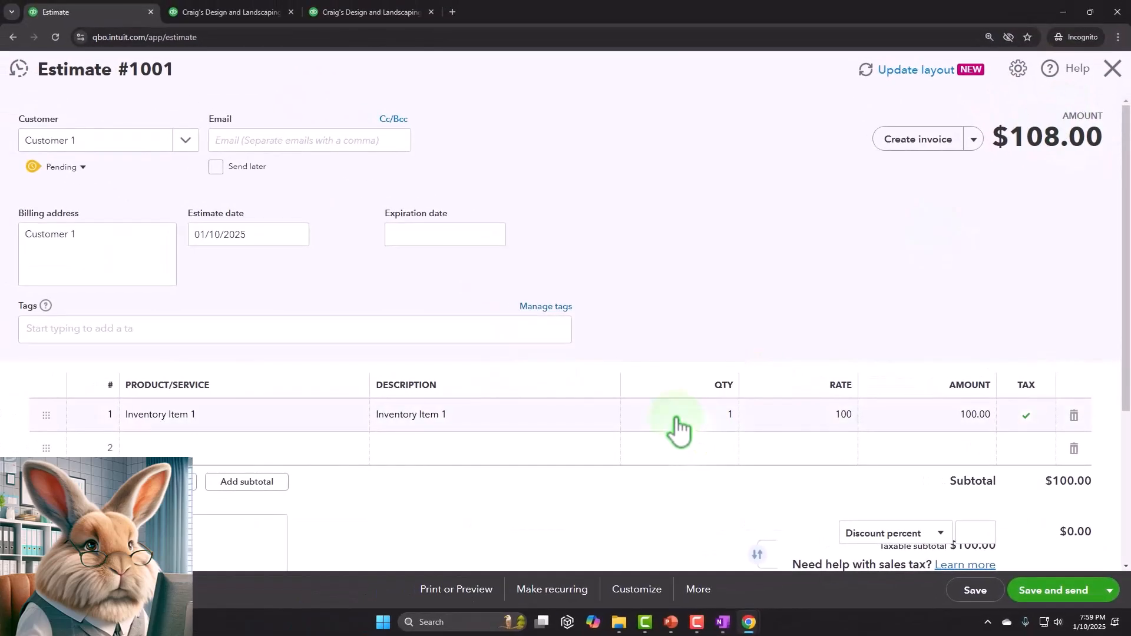
{"action": "scroll", "coordinate": [677, 430], "scroll_direction": "down", "scroll_amount": 3}
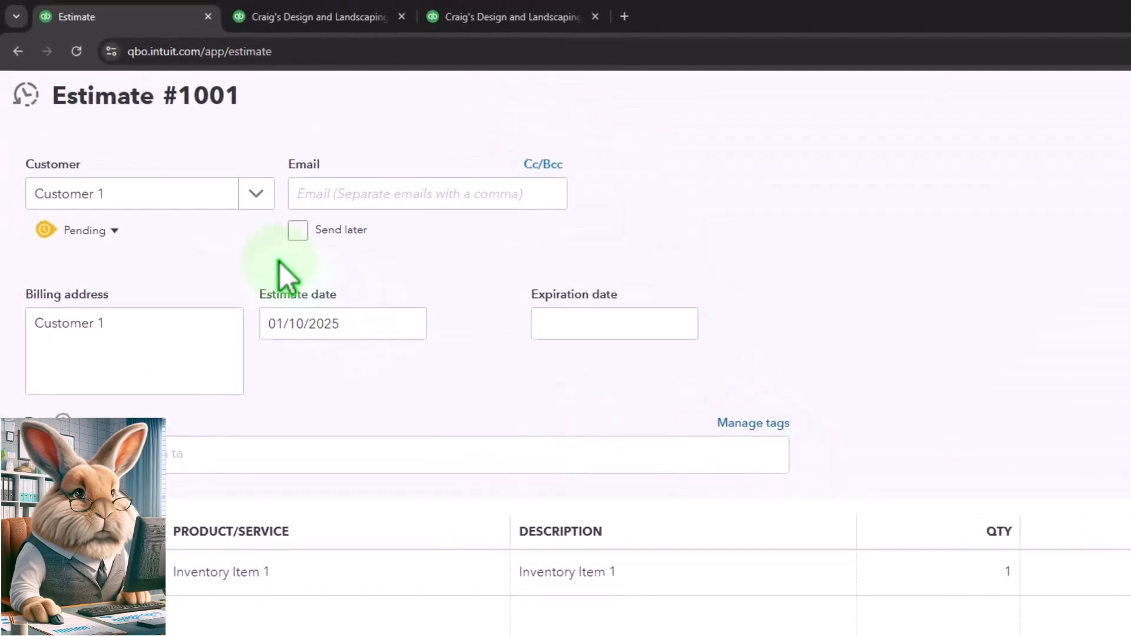
{"action": "scroll", "coordinate": [493, 396], "scroll_direction": "down", "scroll_amount": 4}
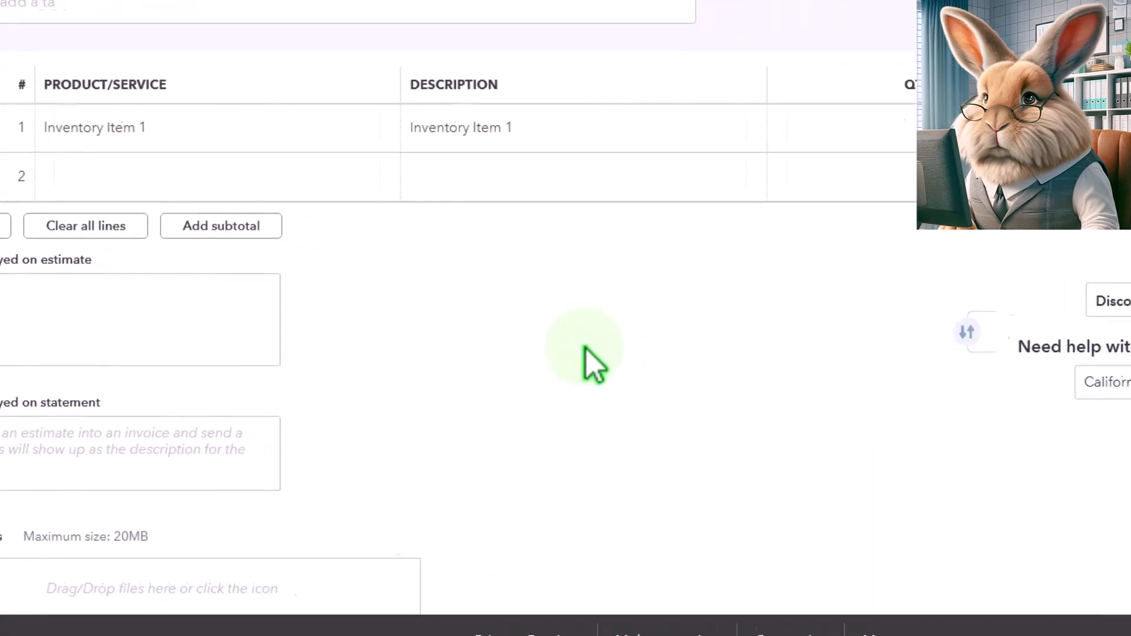
Save and close the estimate for Customer 1.
{"action": "left_click", "coordinate": [1099, 572]}
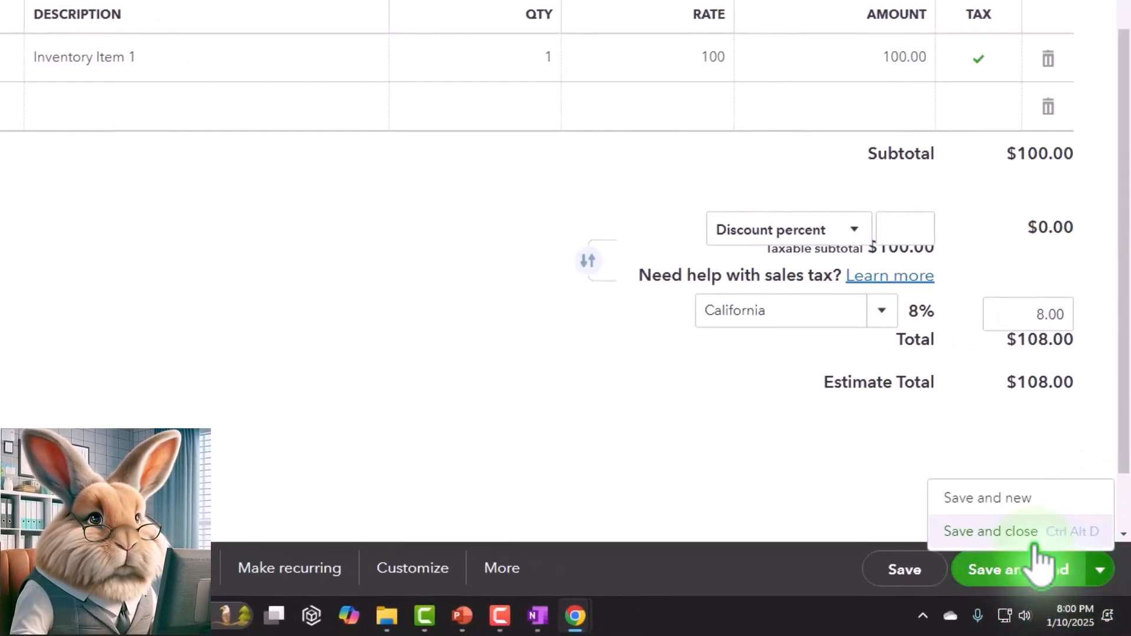
{"action": "left_click", "coordinate": [650, 452]}
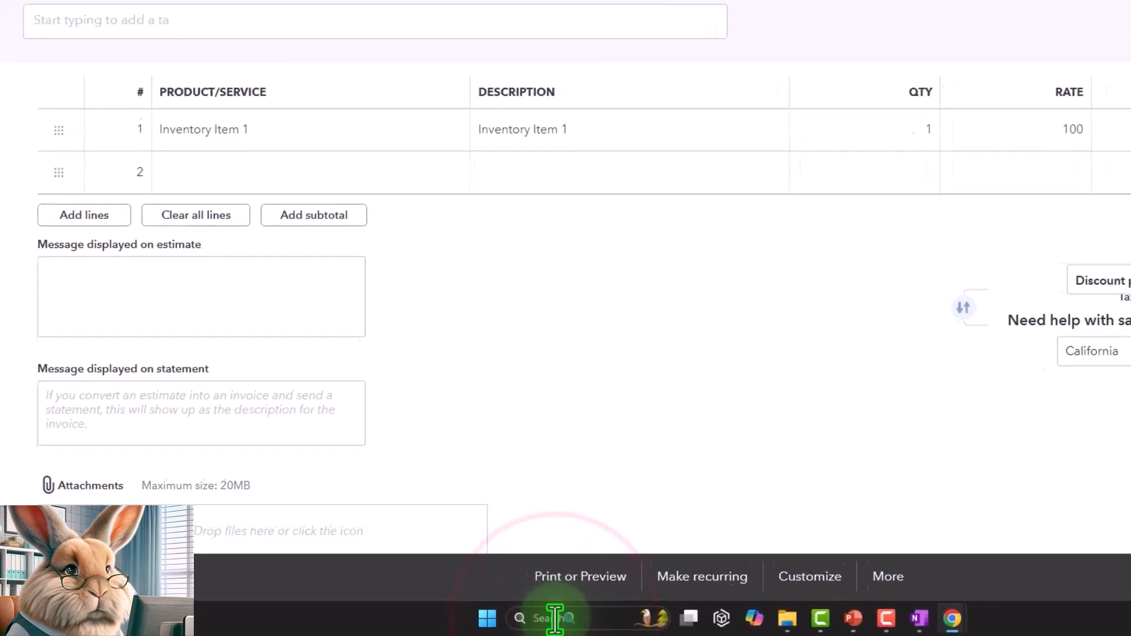
{"action": "left_click", "coordinate": [586, 617]}
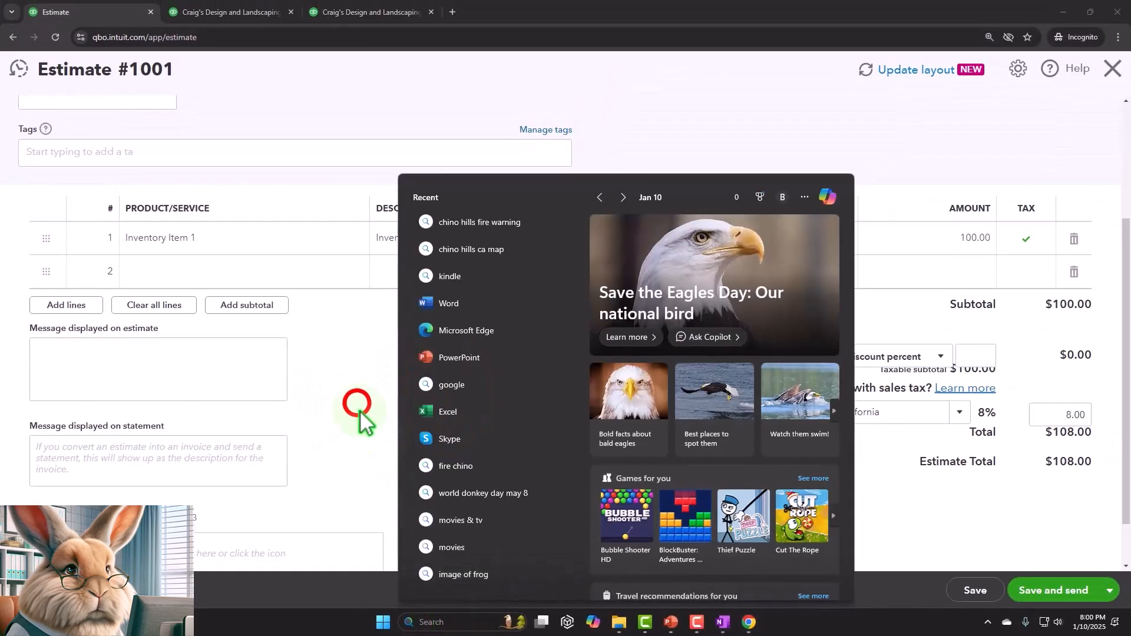
{"action": "left_click", "coordinate": [360, 410]}
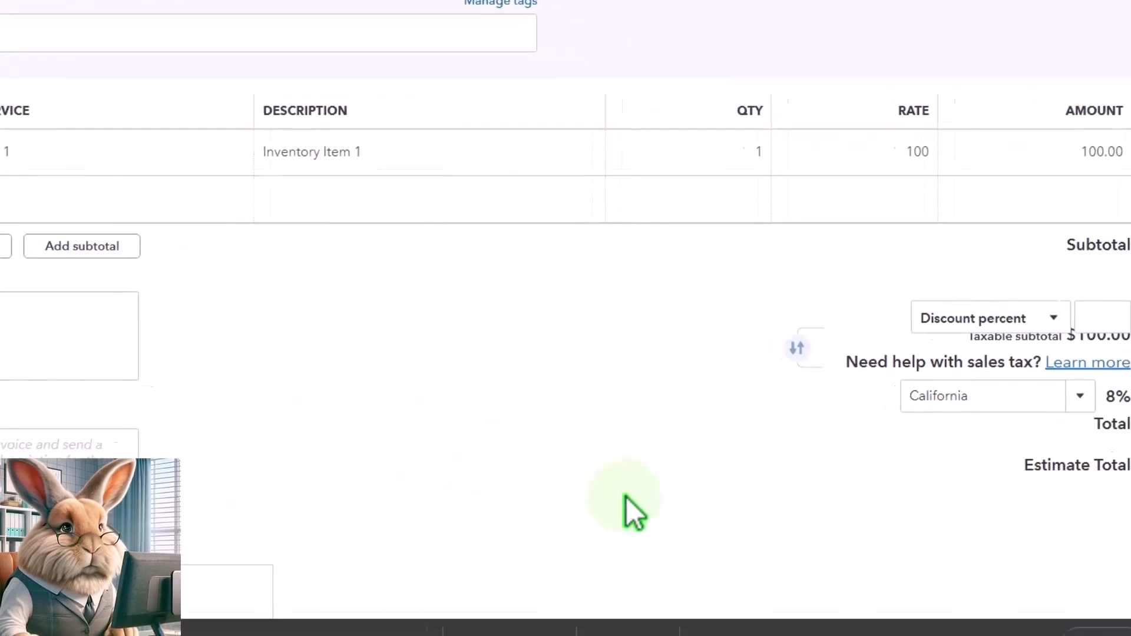
{"action": "left_click", "coordinate": [1126, 582]}
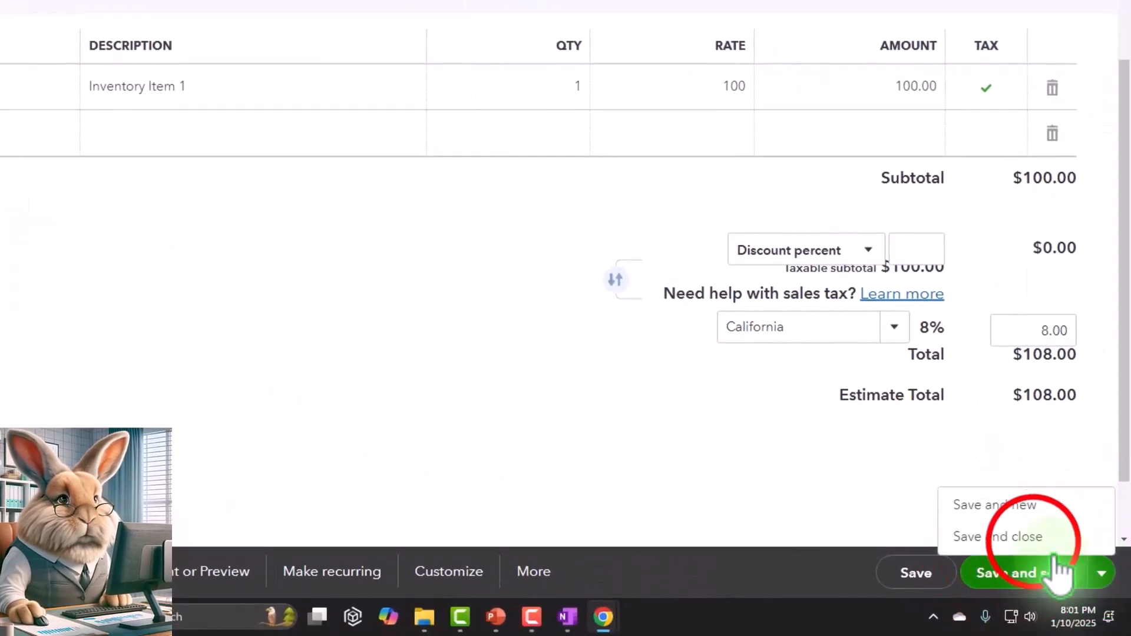
{"action": "left_click", "coordinate": [1035, 539]}
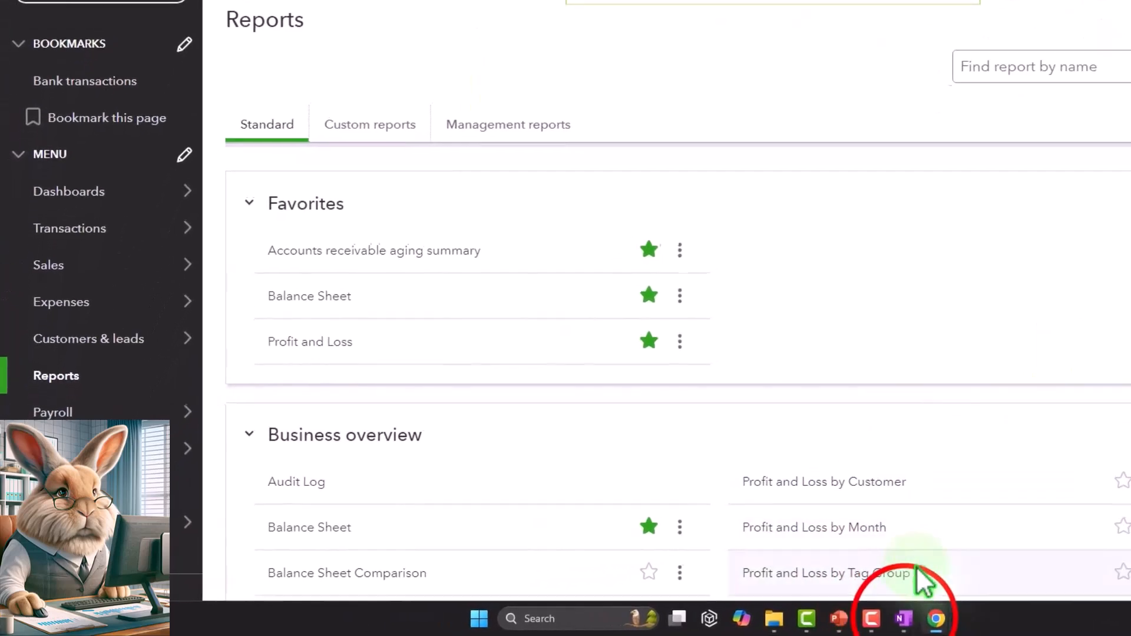
Switch to the accounting workflow flowchart, examine its customer and banking sections, and return to QuickBooks Online.
{"action": "left_click", "coordinate": [918, 619]}
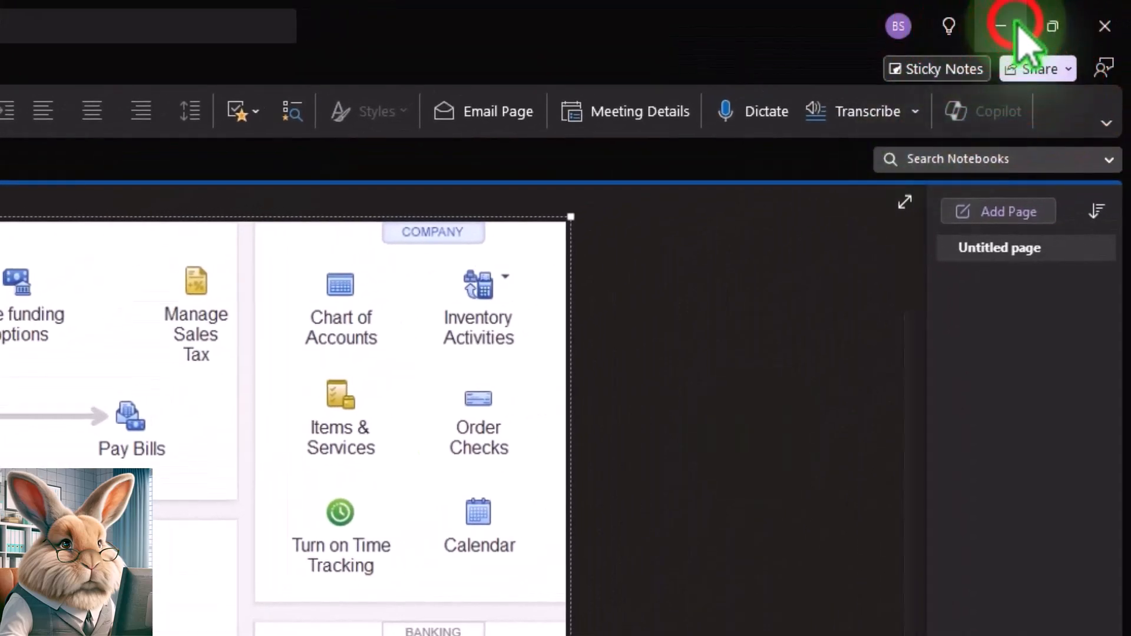
{"action": "left_click", "coordinate": [1016, 27]}
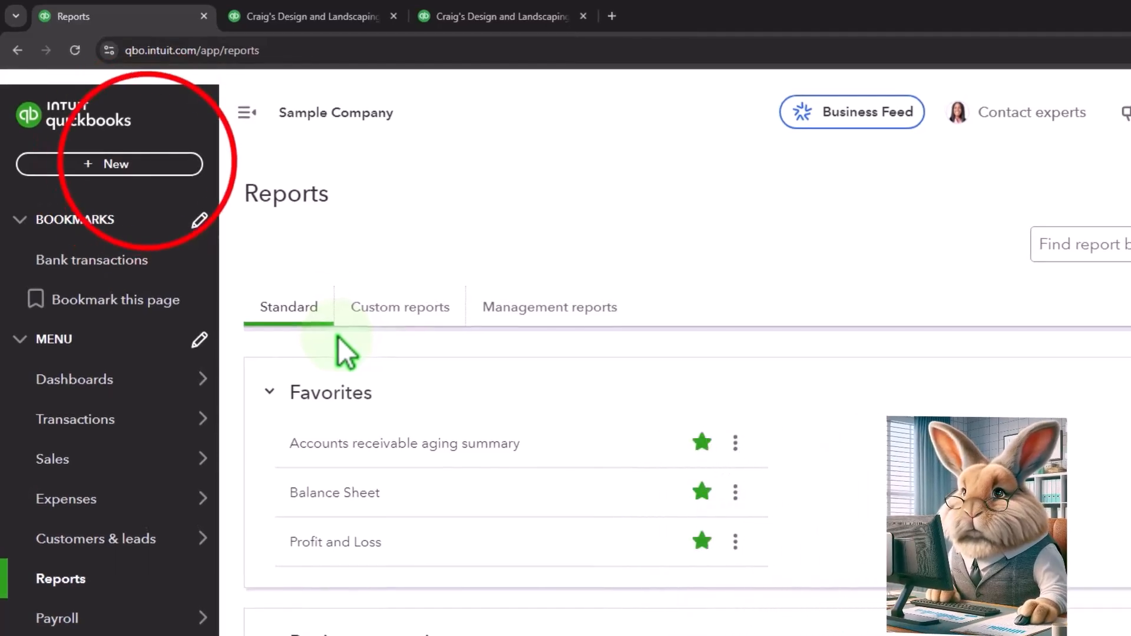
Start a new Receive Payment form and select the existing Customer 1 as the customer.
{"action": "left_click", "coordinate": [150, 166]}
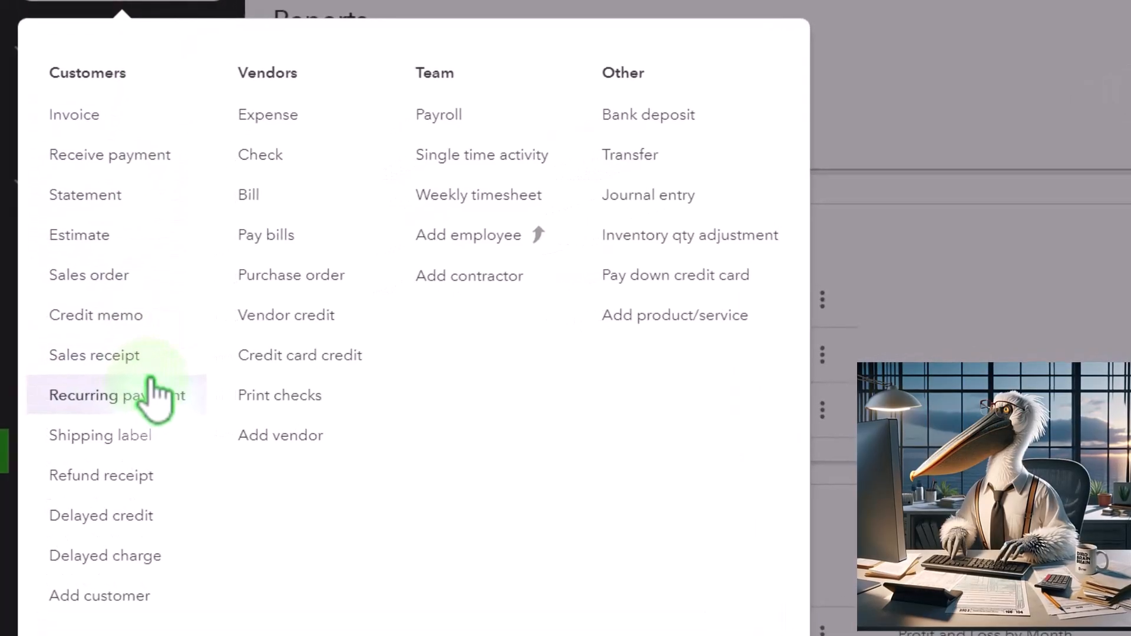
{"action": "left_click", "coordinate": [121, 156]}
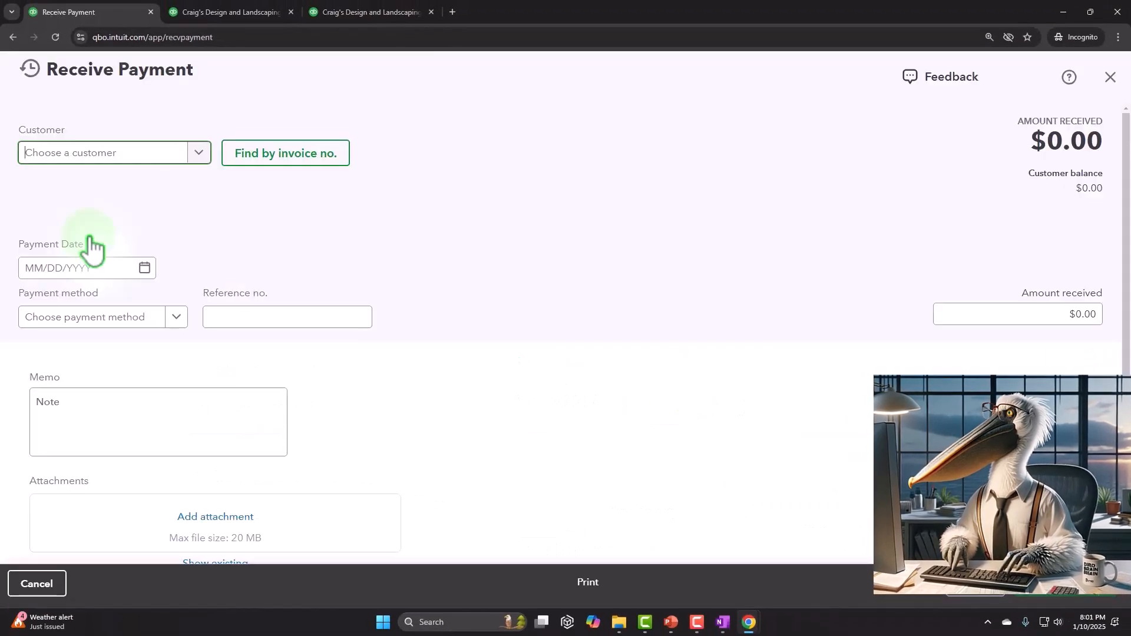
{"action": "type", "text": "Custome"}
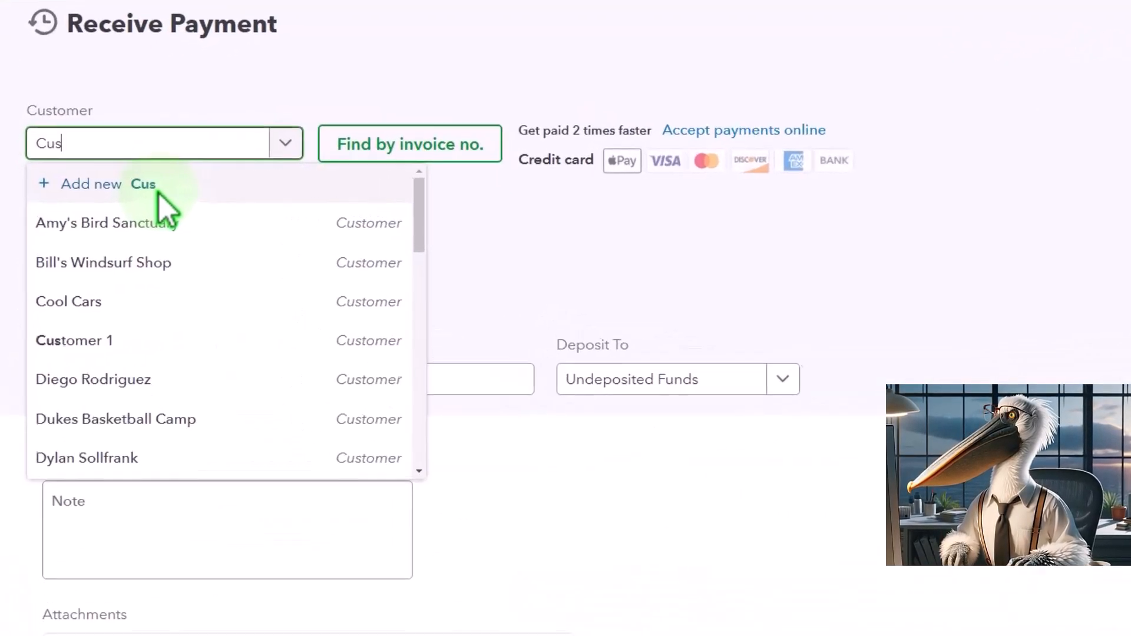
{"action": "type", "text": "r 1"}
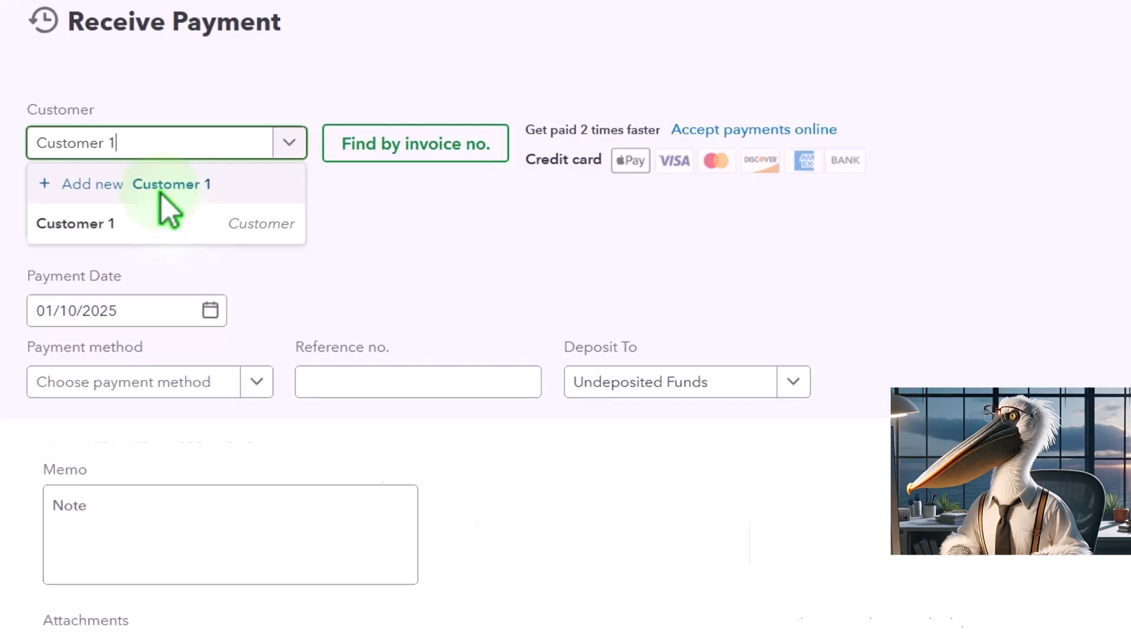
{"action": "key", "text": "Tab"}
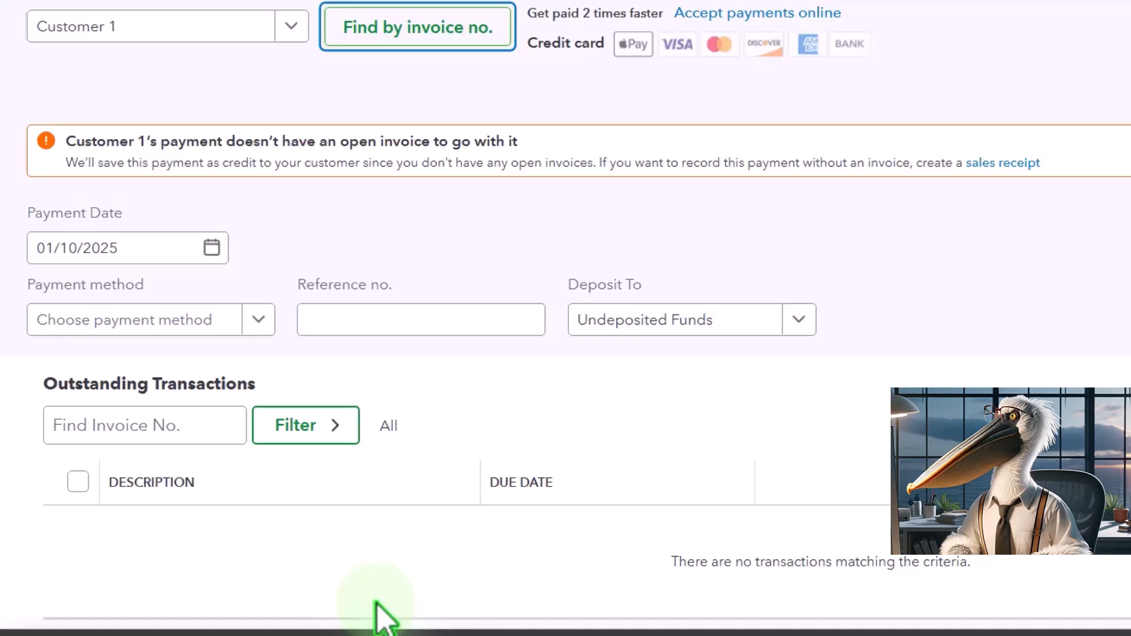
Set the payment method to Check and deposit the payment to the Checking account.
{"action": "key", "text": "Tab"}
{"action": "key", "text": "Tab"}
{"action": "key", "text": "Tab"}
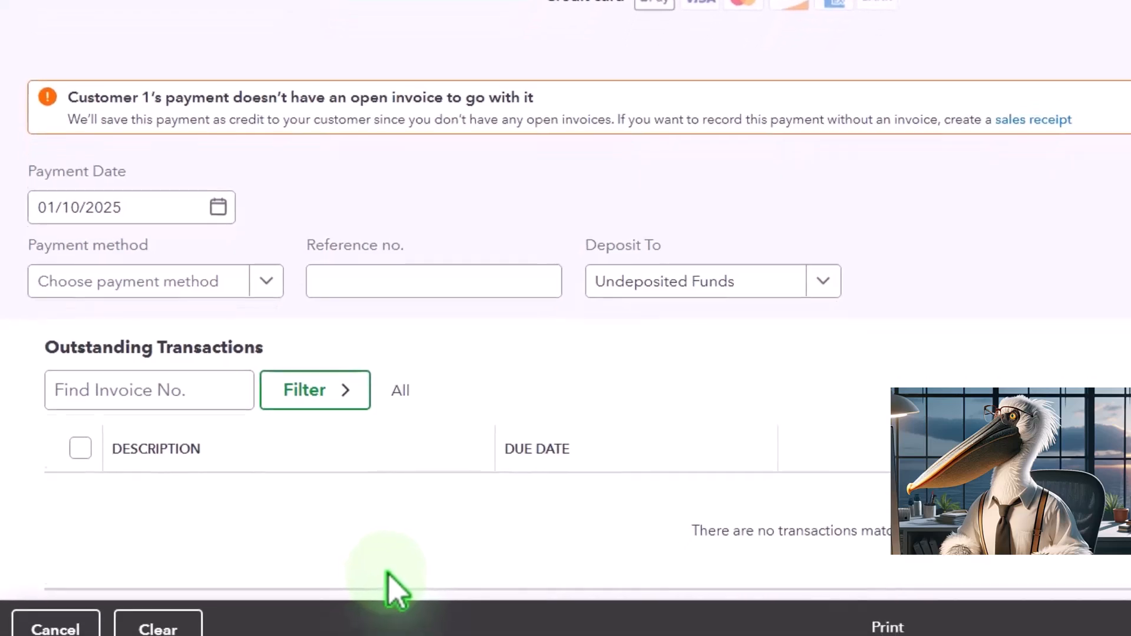
{"action": "key", "text": "Tab"}
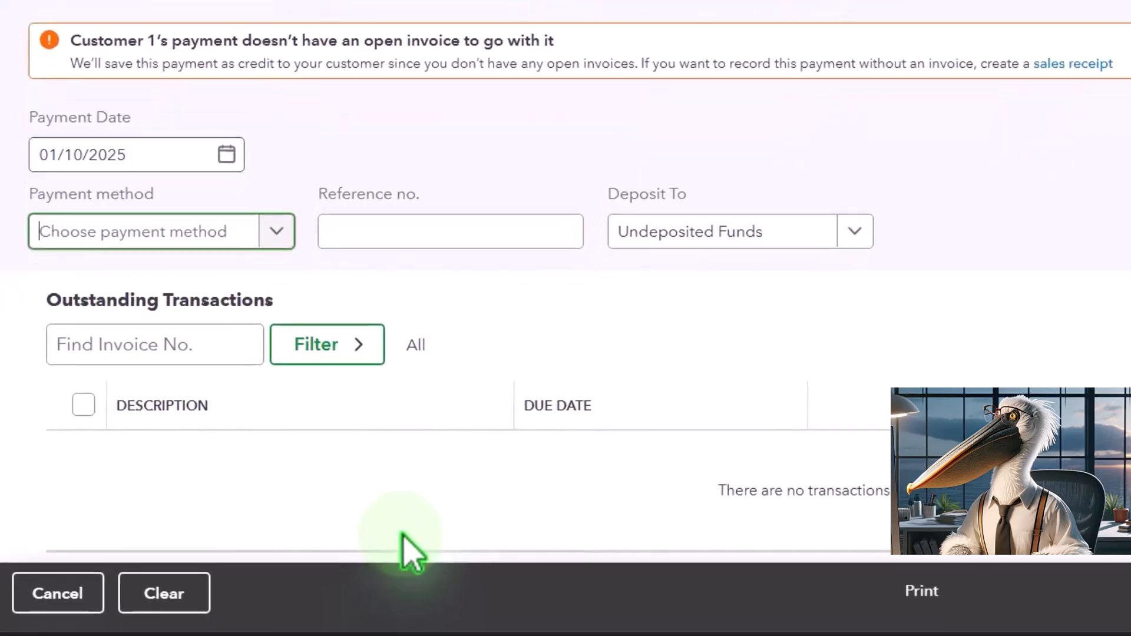
{"action": "left_click", "coordinate": [276, 232]}
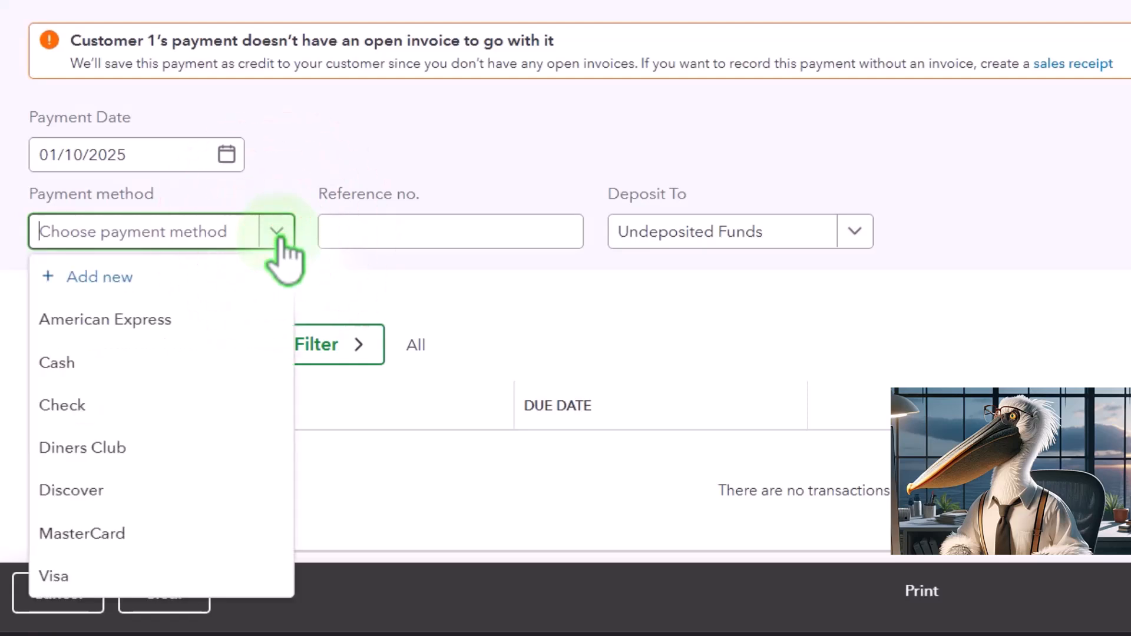
{"action": "left_click", "coordinate": [197, 404]}
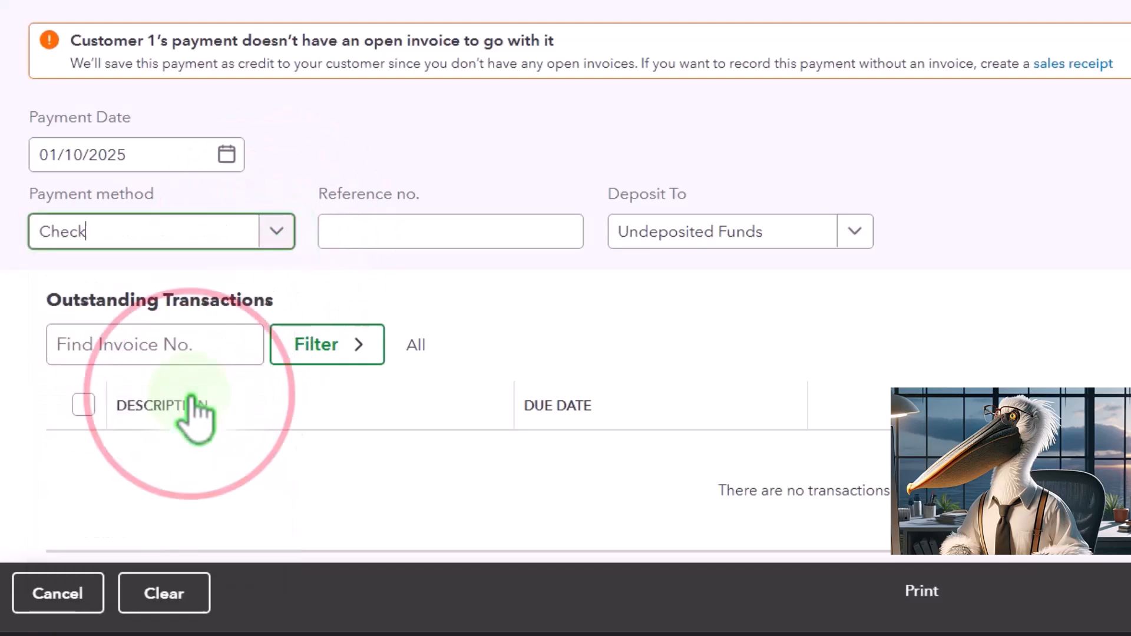
{"action": "left_click", "coordinate": [854, 232]}
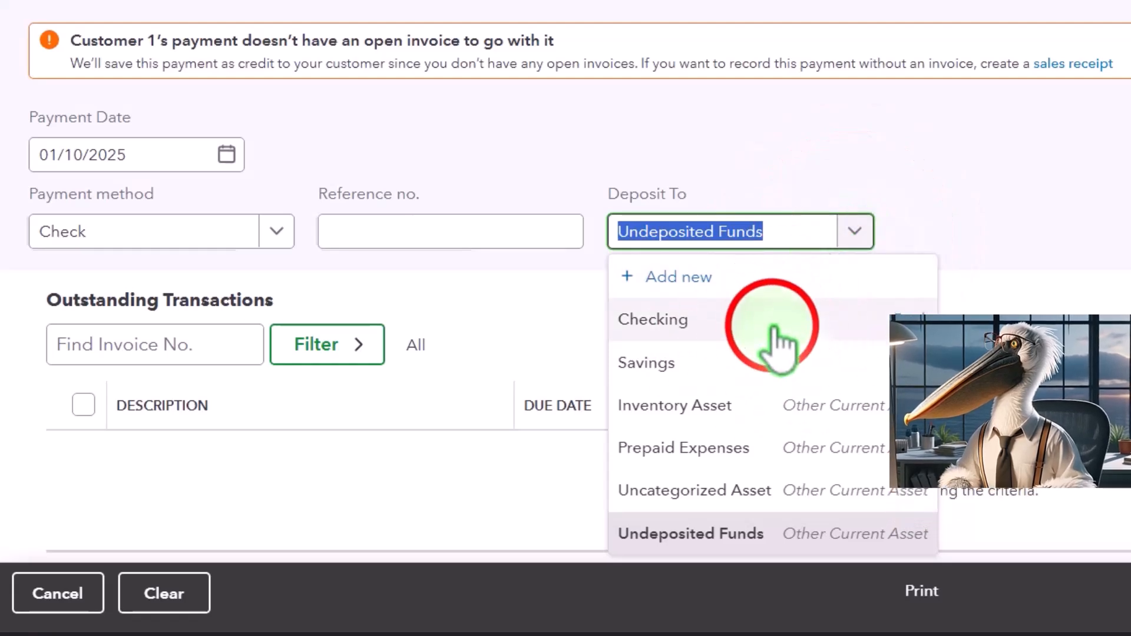
{"action": "left_click", "coordinate": [773, 326]}
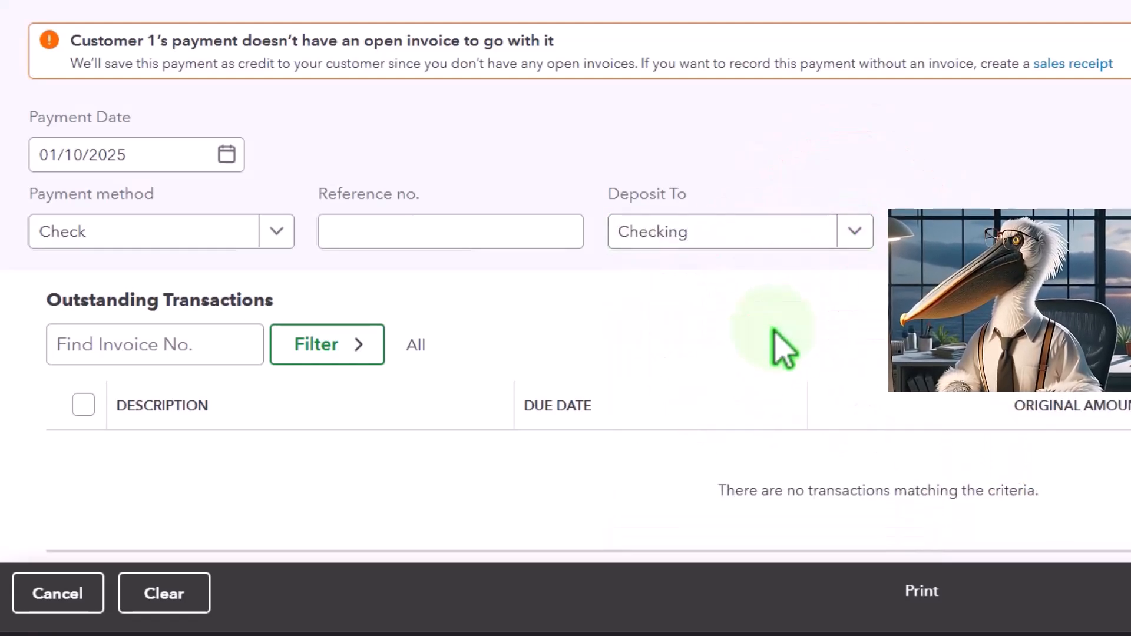
Set the amount received to $10.00, then save and close the payment as a customer credit.
{"action": "key", "text": "Tab"}
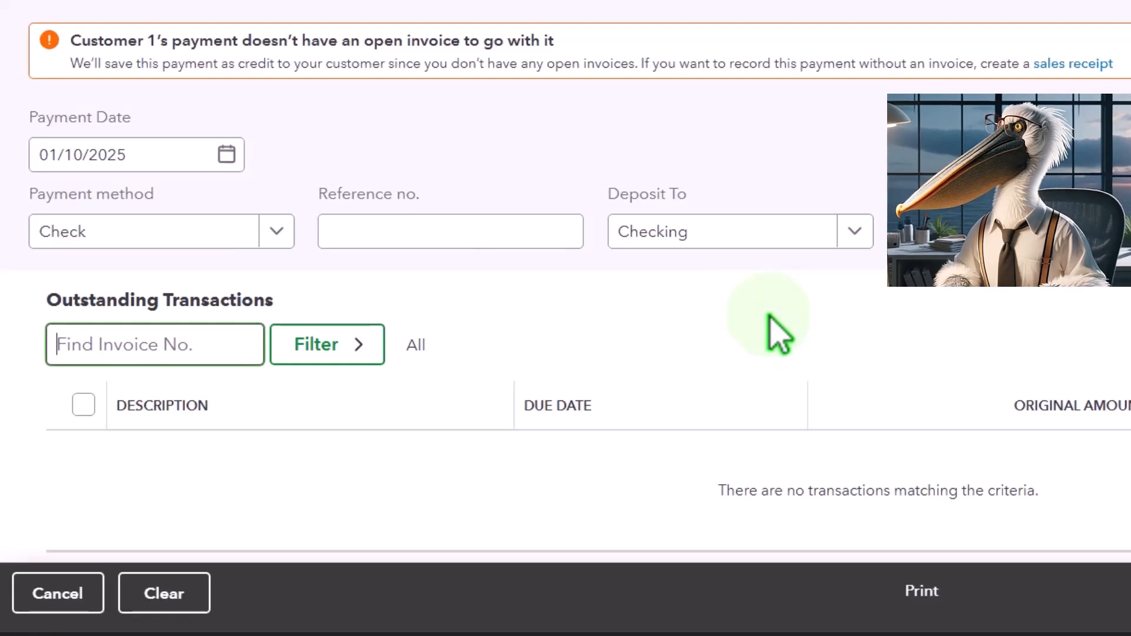
{"action": "key", "text": "Tab"}
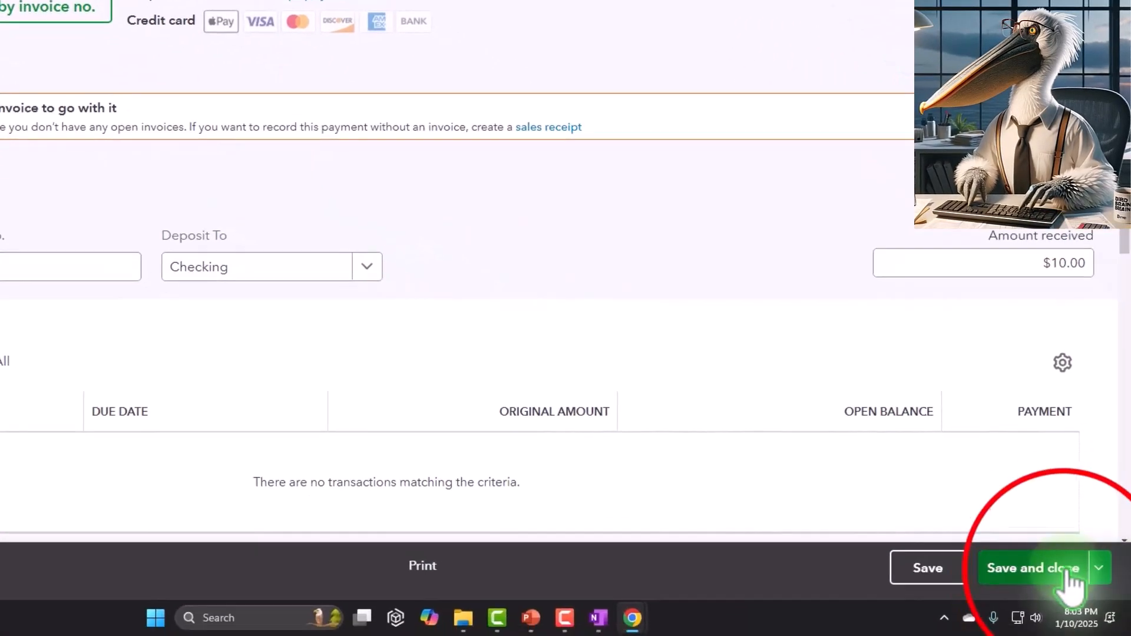
{"action": "left_click", "coordinate": [1067, 574]}
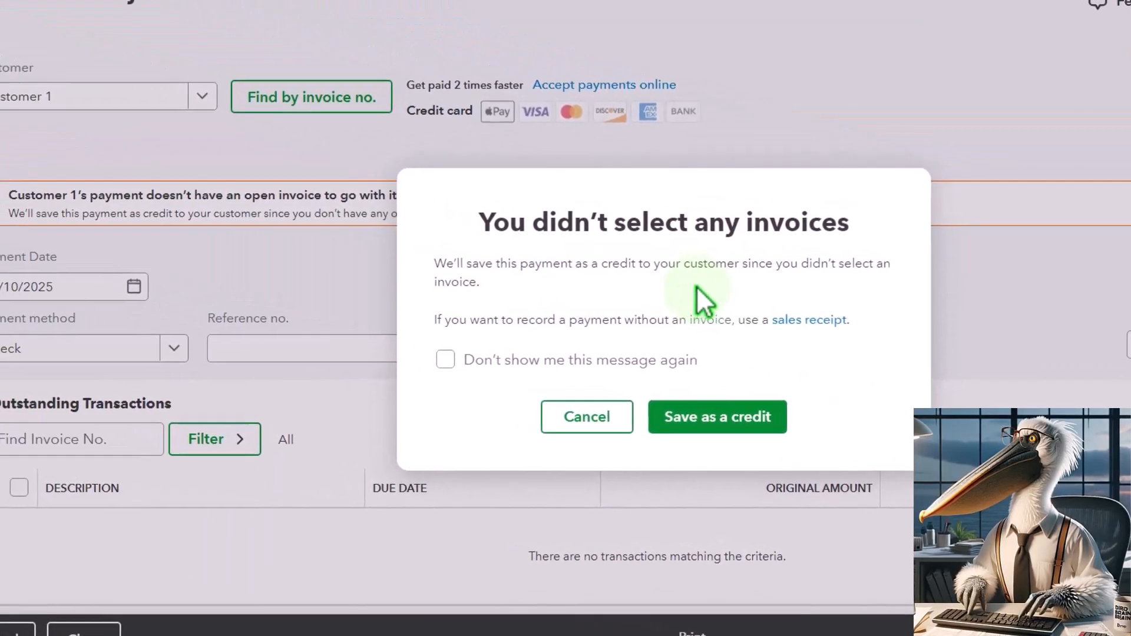
{"action": "left_click", "coordinate": [748, 417]}
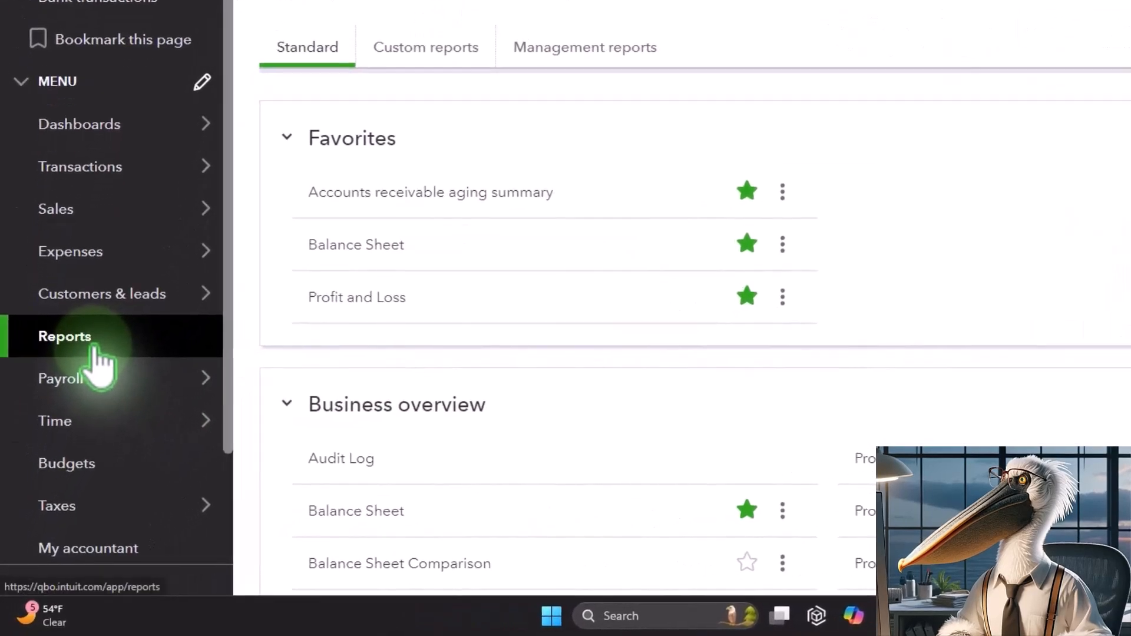
Open Customer 1's transaction list from the sales customer list, collapse the navigation menu, and dismiss the transaction details tour.
{"action": "left_click", "coordinate": [65, 213]}
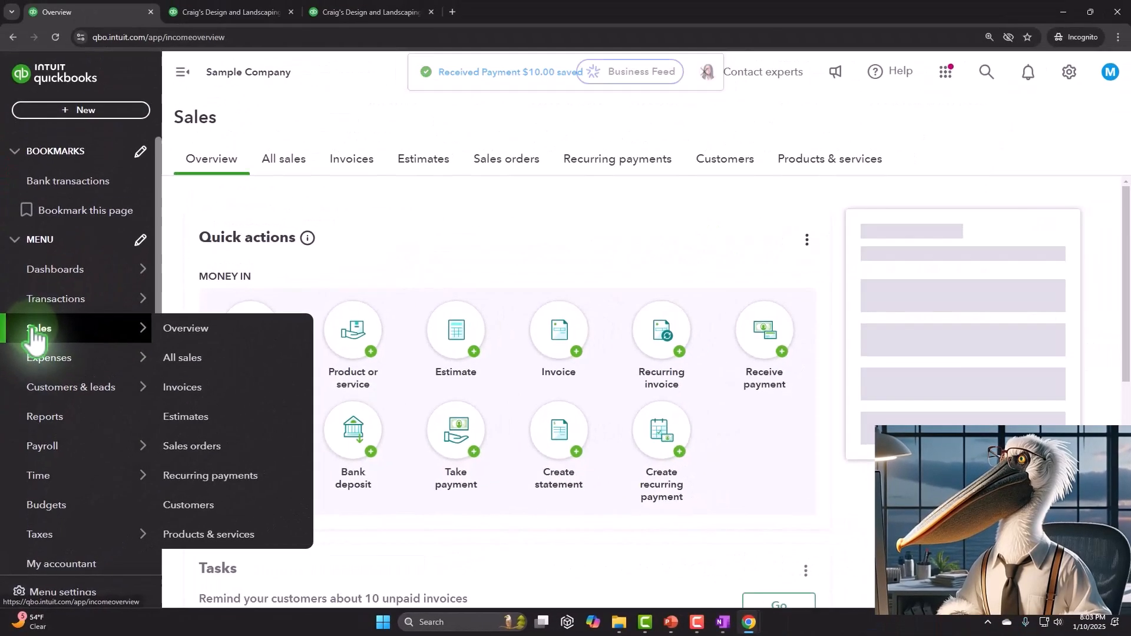
{"action": "left_click", "coordinate": [713, 167]}
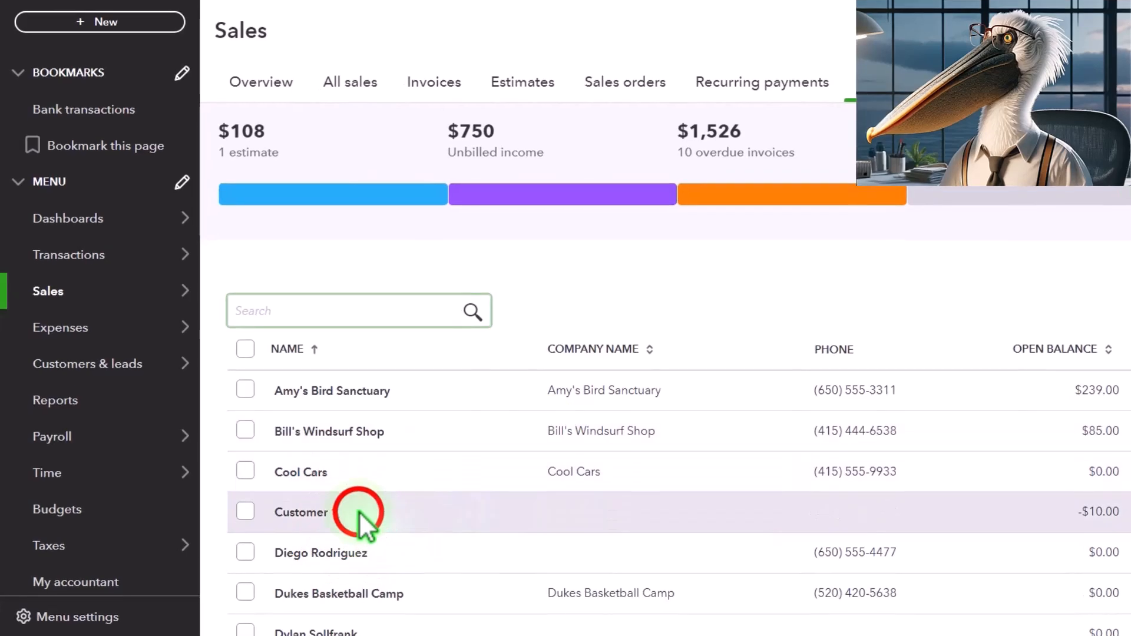
{"action": "left_click", "coordinate": [361, 516]}
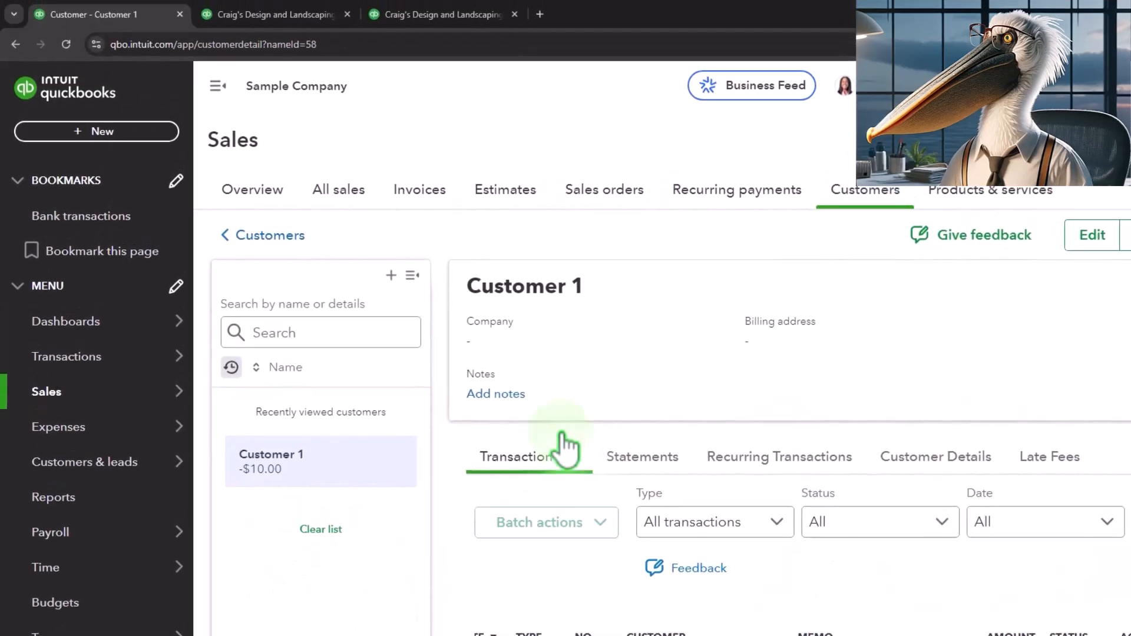
{"action": "left_click", "coordinate": [217, 86]}
{"action": "scroll", "coordinate": [574, 342], "scroll_direction": "down", "scroll_amount": 3}
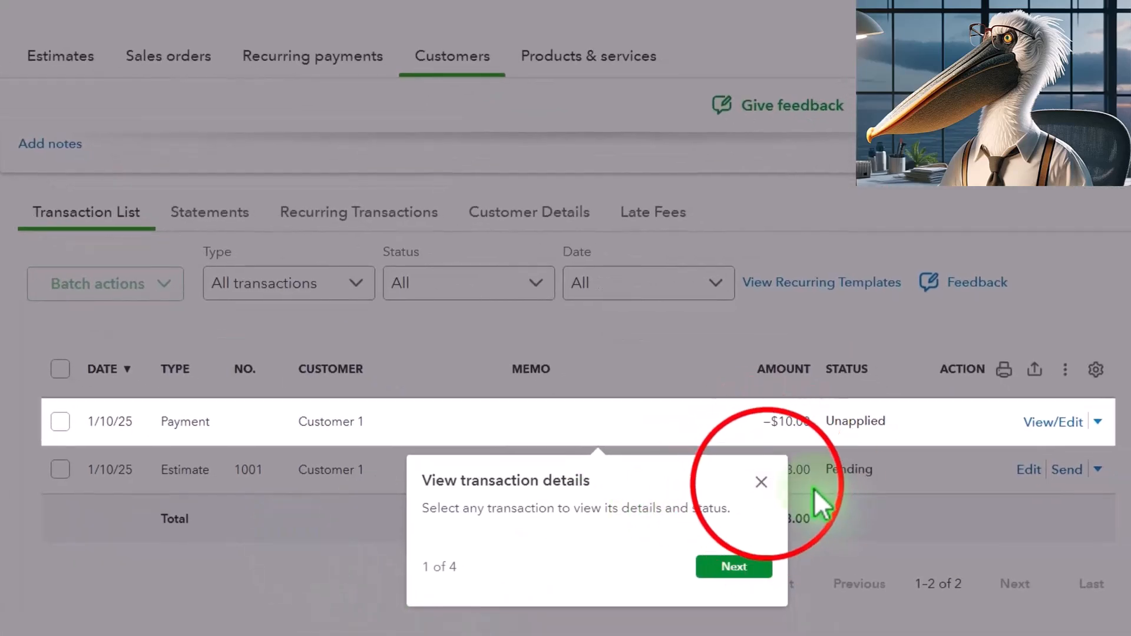
{"action": "left_click", "coordinate": [765, 483]}
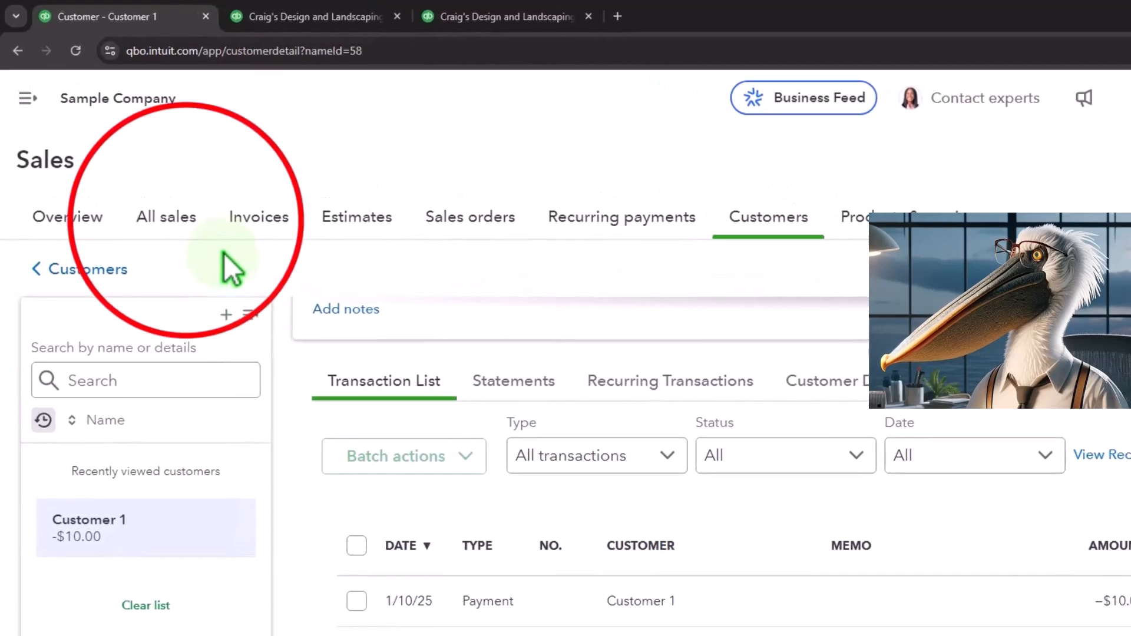
Show all sales transactions and filter them by type to Estimates.
{"action": "left_click", "coordinate": [187, 225]}
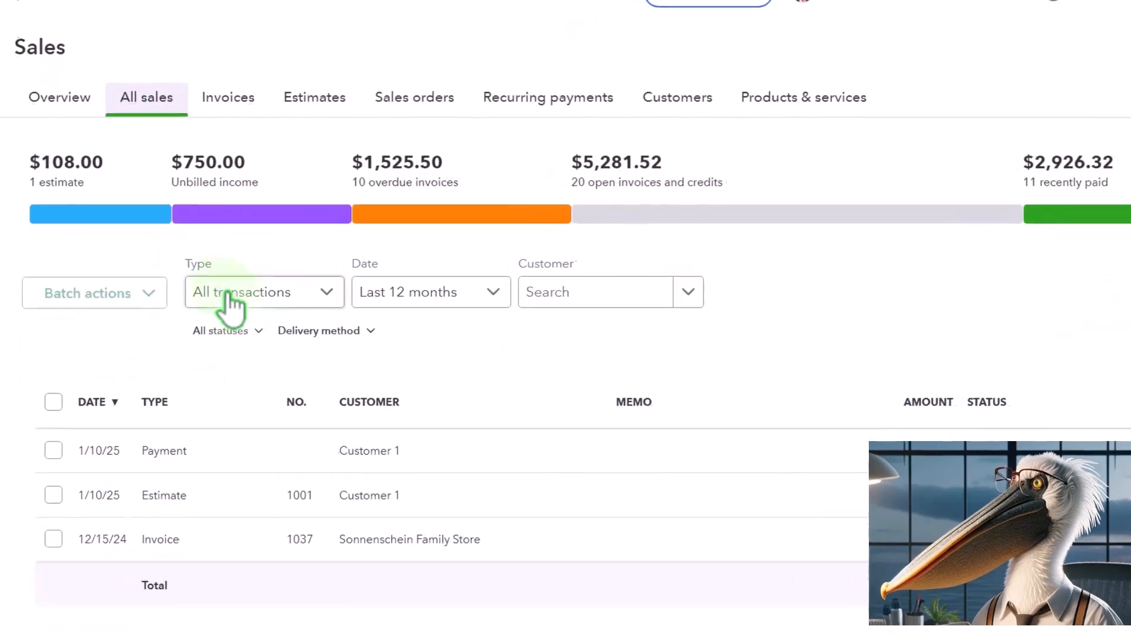
{"action": "left_click", "coordinate": [322, 291]}
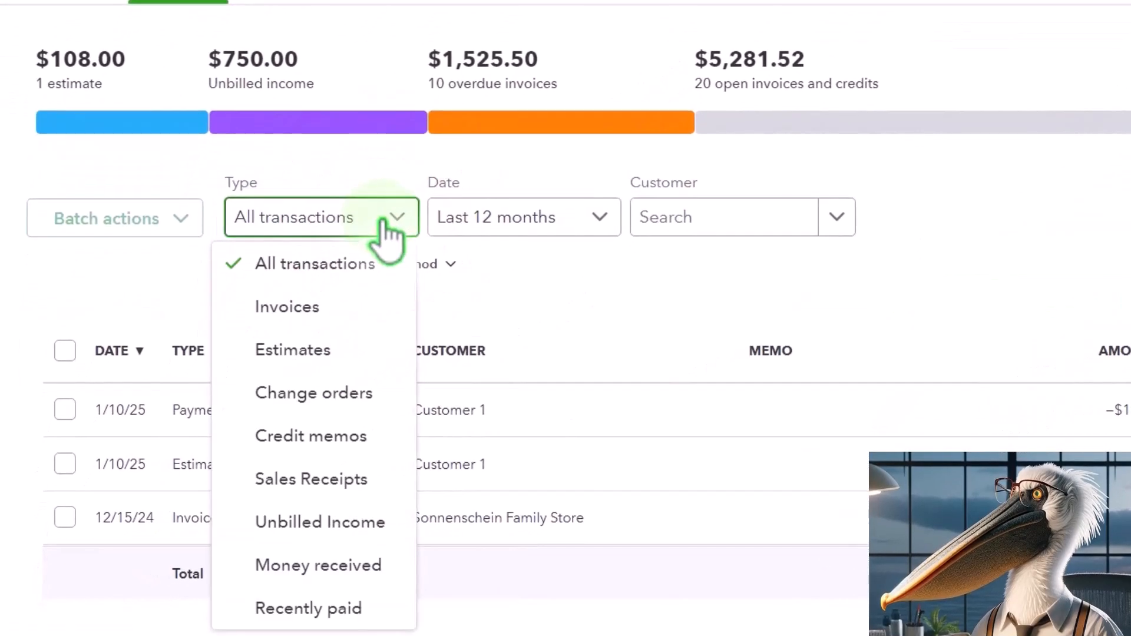
{"action": "left_click", "coordinate": [330, 351]}
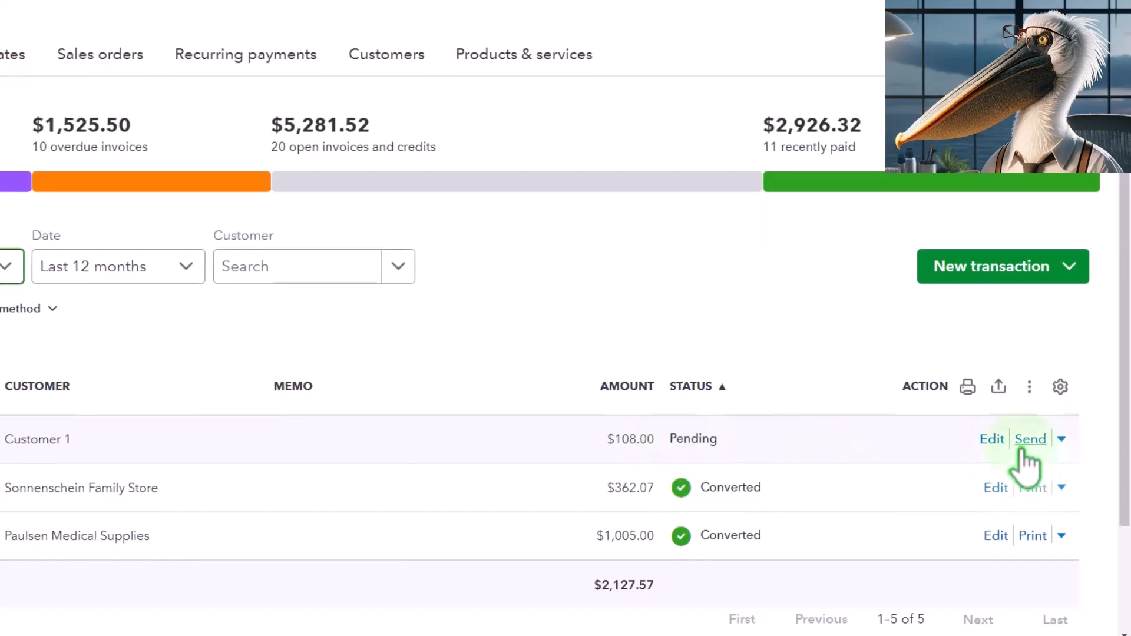
Examine the actions available for Customer 1's pending estimate and the status filter options for estimates.
{"action": "left_click", "coordinate": [1062, 439]}
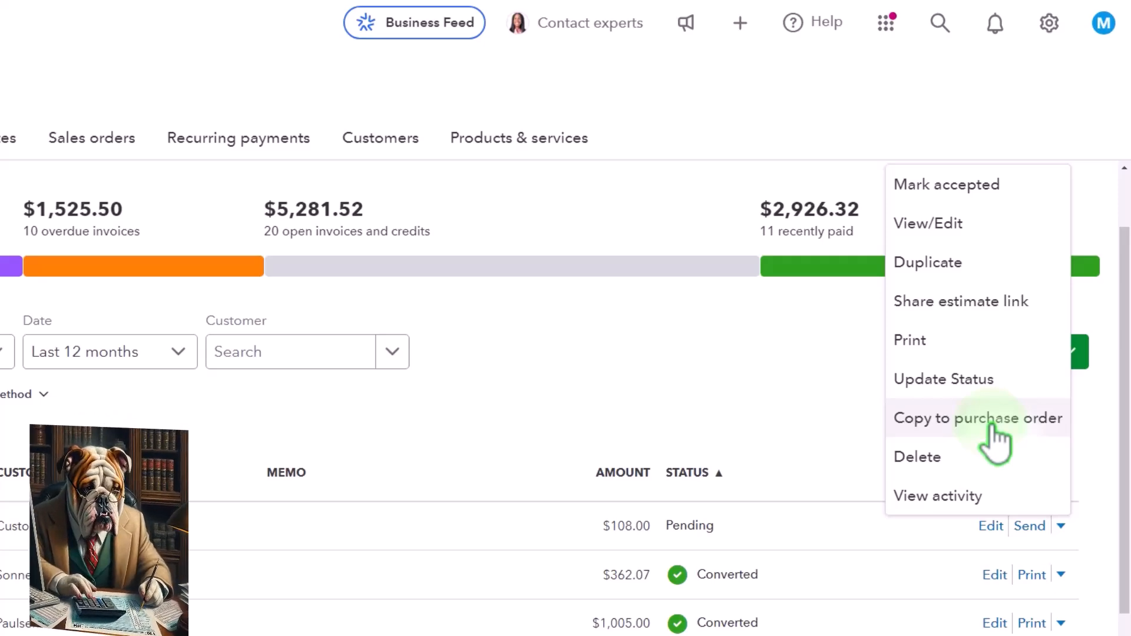
{"action": "left_click", "coordinate": [502, 466]}
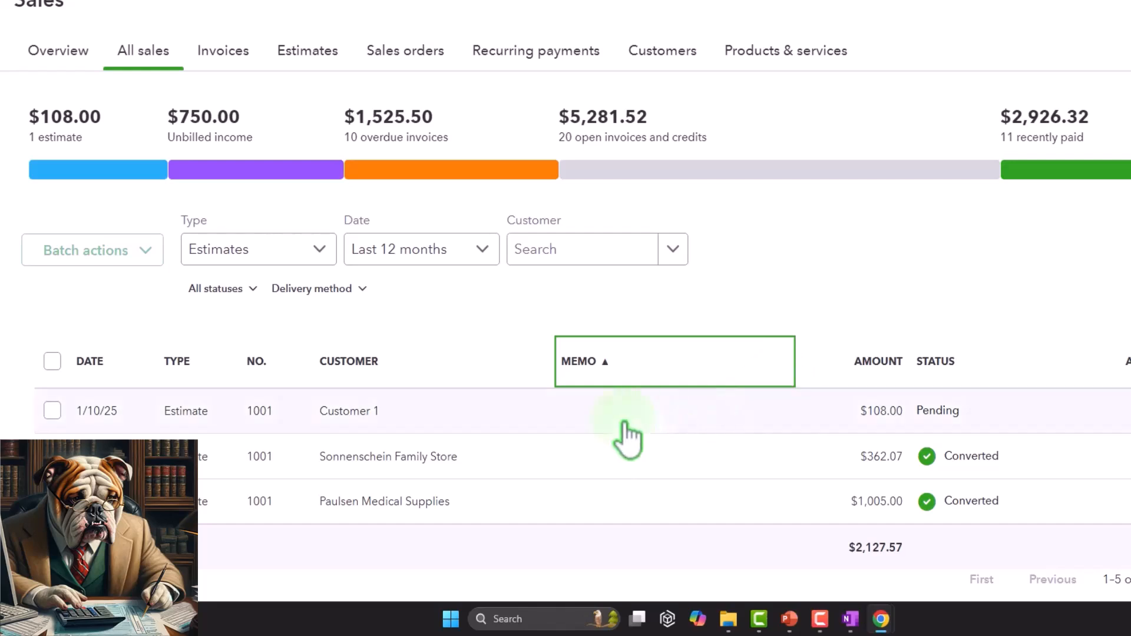
{"action": "left_click", "coordinate": [252, 289]}
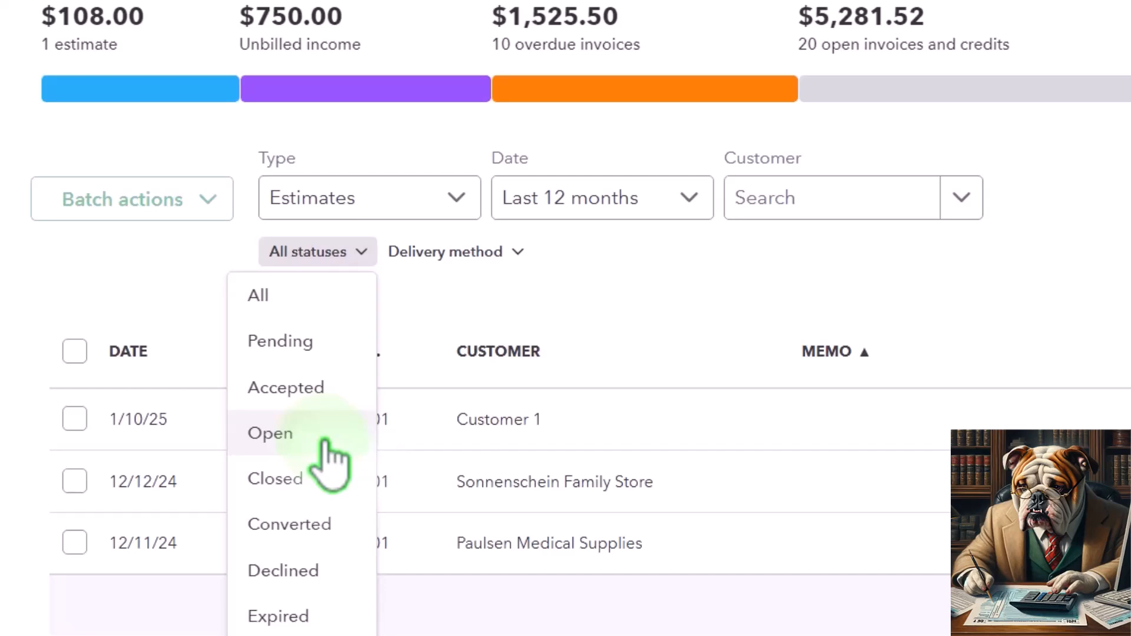
{"action": "left_click", "coordinate": [727, 349]}
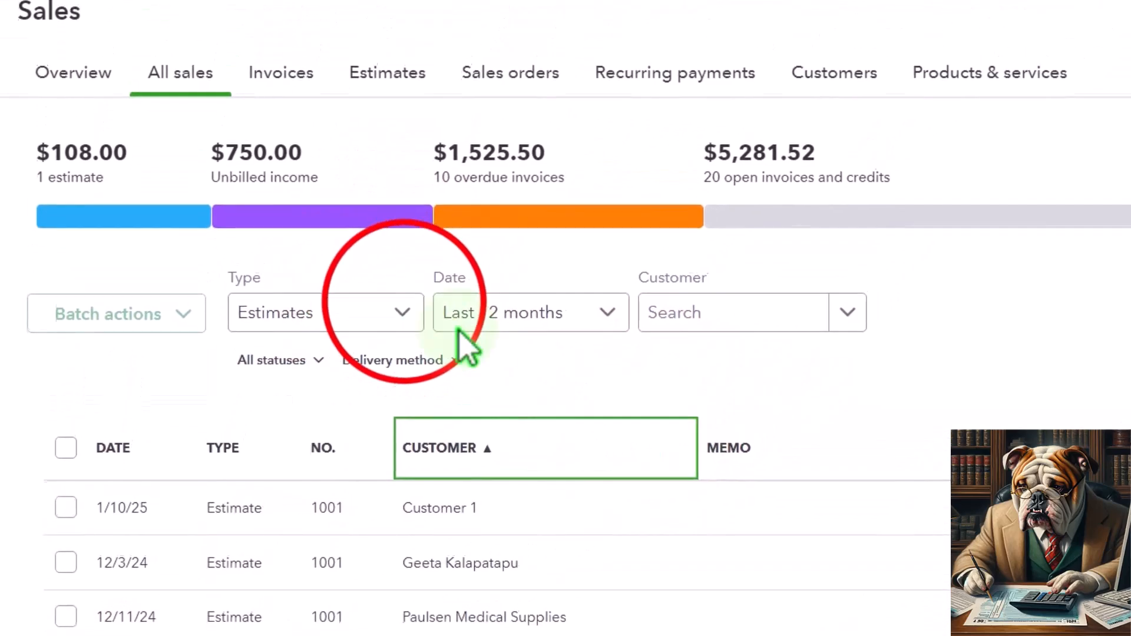
Change the transaction type filter in the all sales list to Sales Receipts.
{"action": "left_click", "coordinate": [403, 311]}
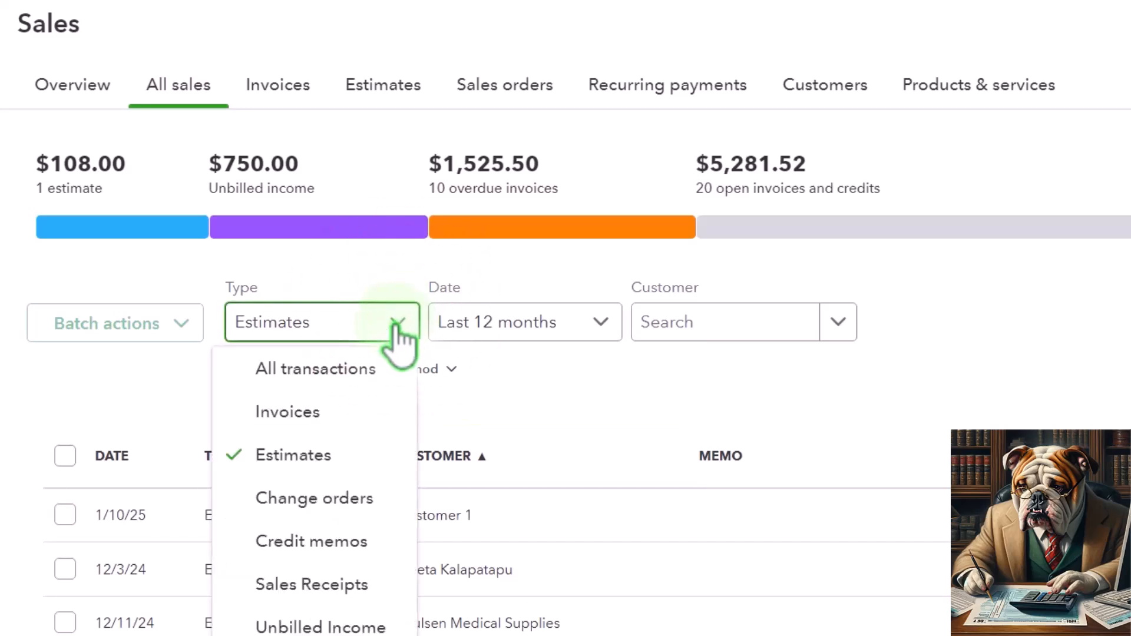
Filter the all sales list by Money received, and open the sales estimates list.
{"action": "left_click", "coordinate": [348, 586]}
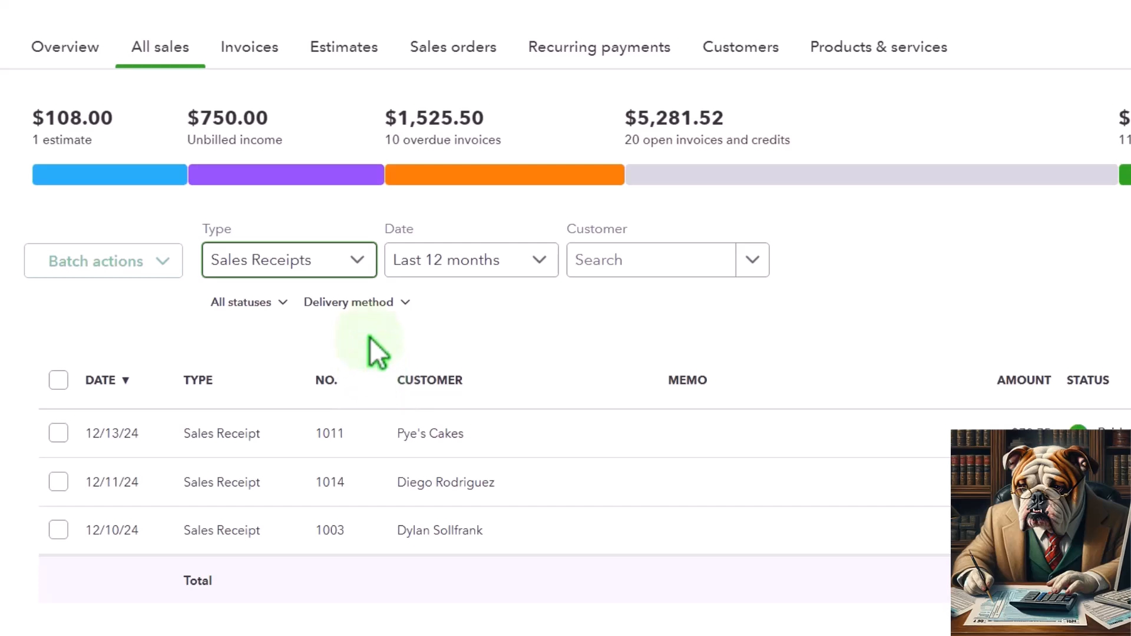
{"action": "left_click", "coordinate": [316, 265]}
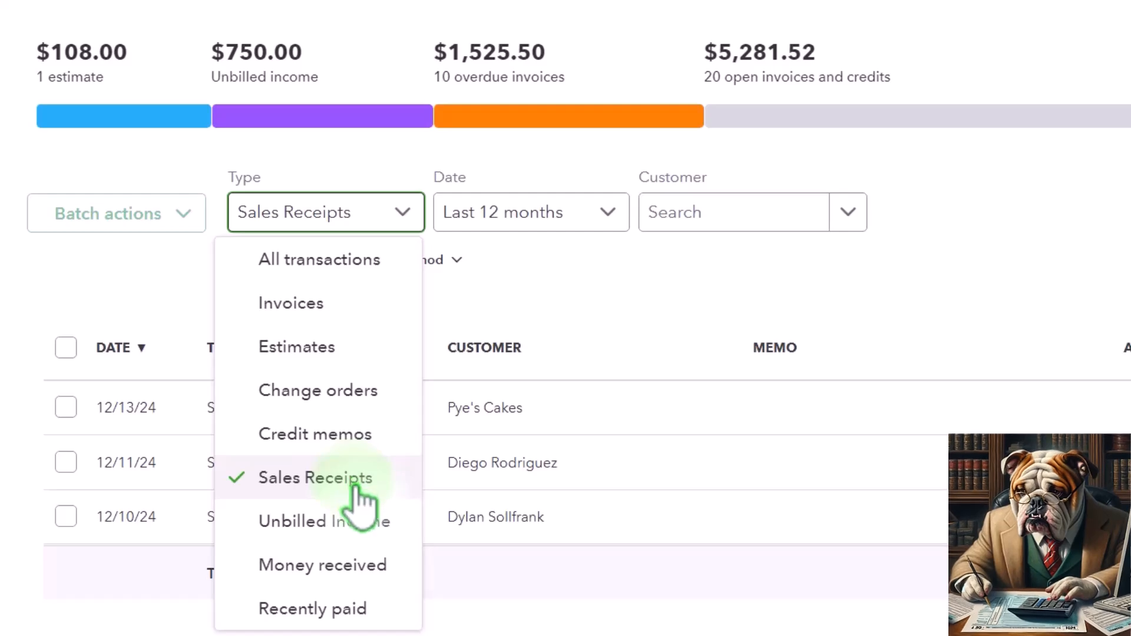
{"action": "left_click", "coordinate": [366, 567]}
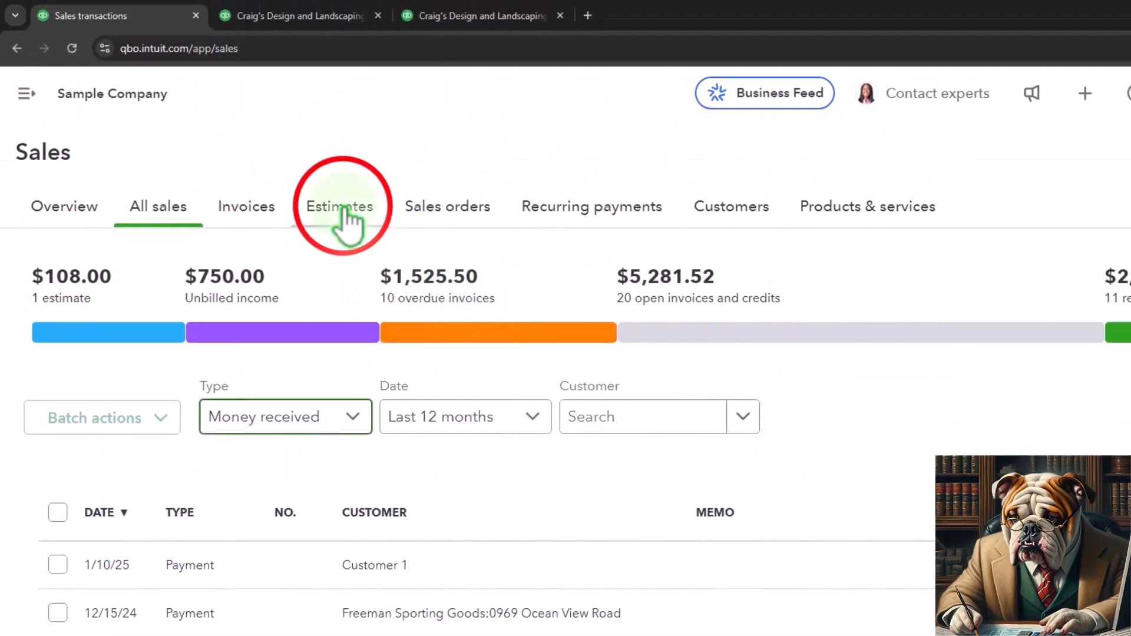
{"action": "left_click", "coordinate": [348, 219]}
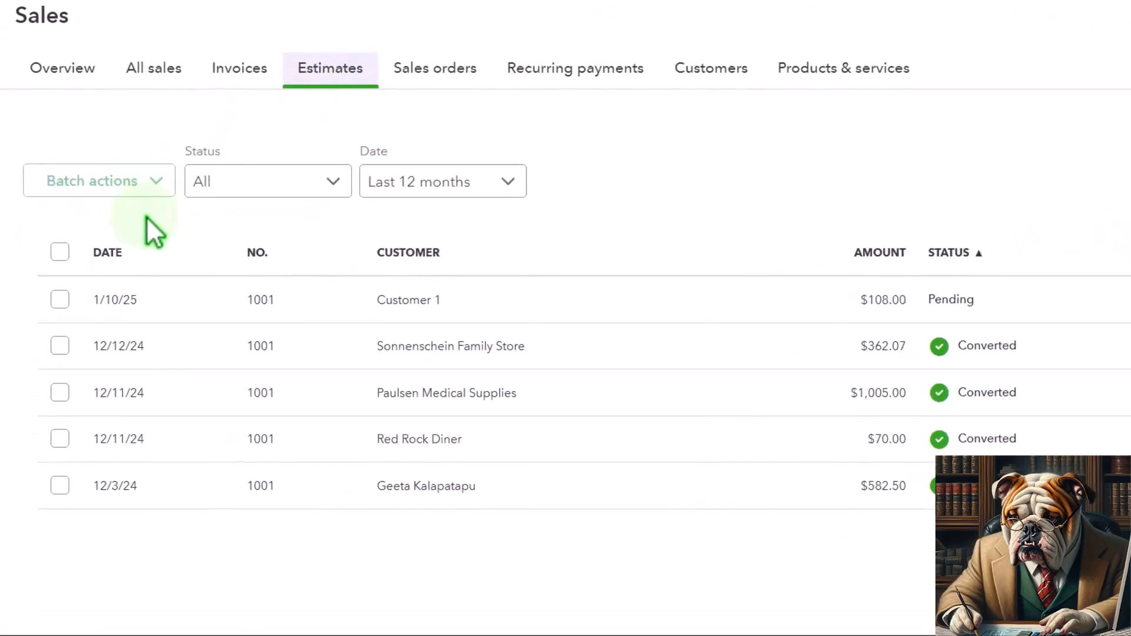
{"action": "left_click", "coordinate": [326, 181]}
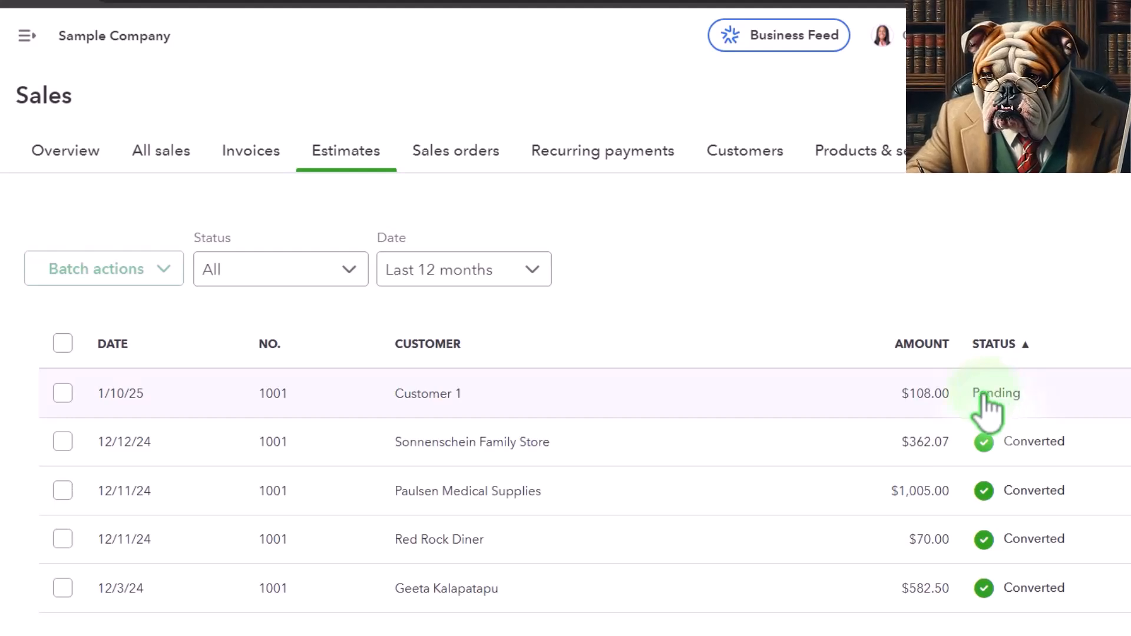
Rerun the balance sheet report, view the transactions behind the 2025 Checking balance, and return to the summary.
{"action": "left_click", "coordinate": [442, 9]}
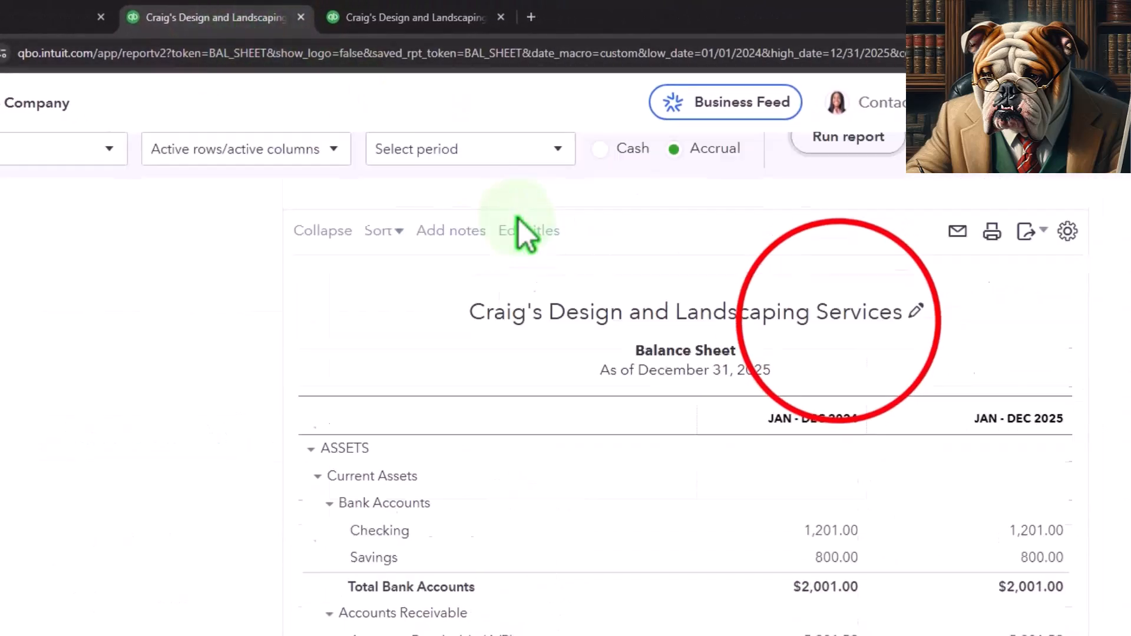
{"action": "left_click", "coordinate": [813, 341]}
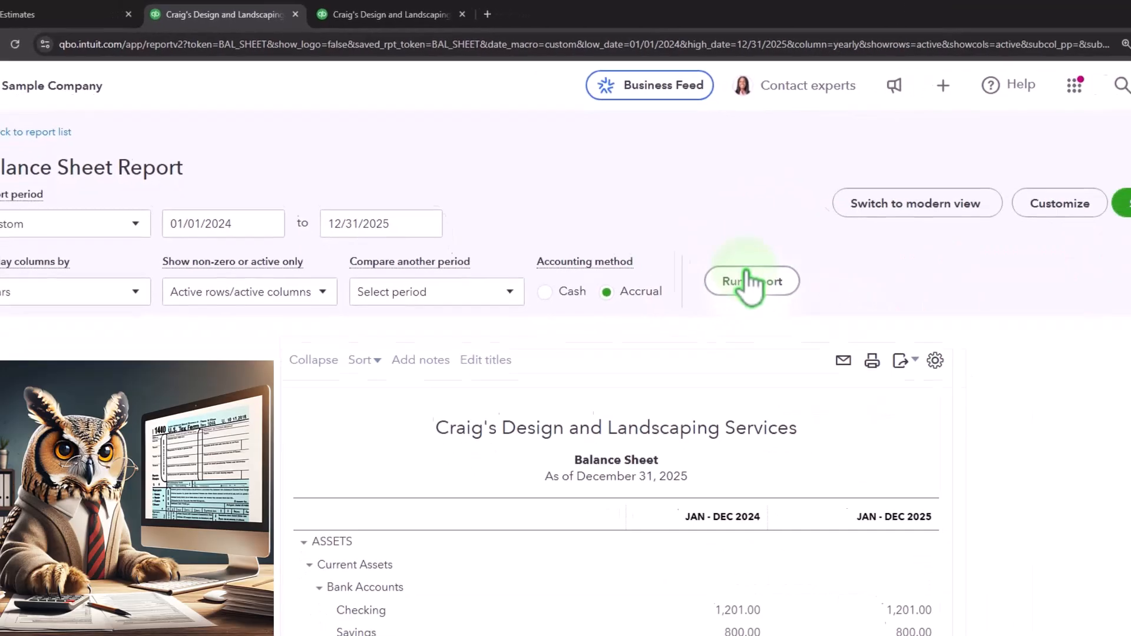
{"action": "scroll", "coordinate": [789, 377], "scroll_direction": "down", "scroll_amount": 3}
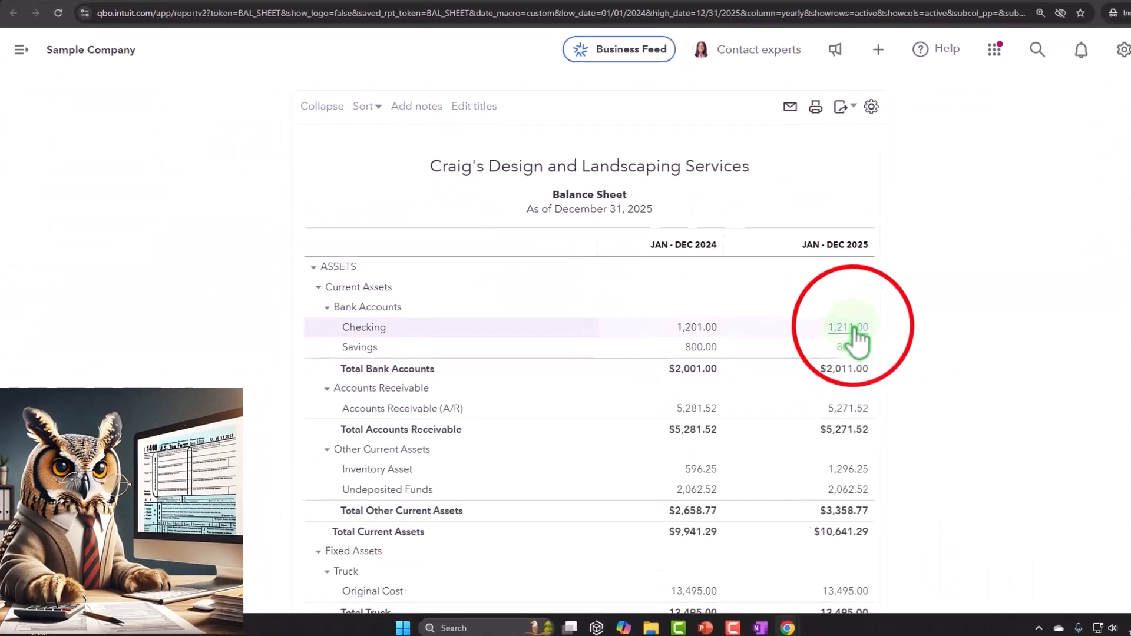
{"action": "left_click", "coordinate": [849, 327]}
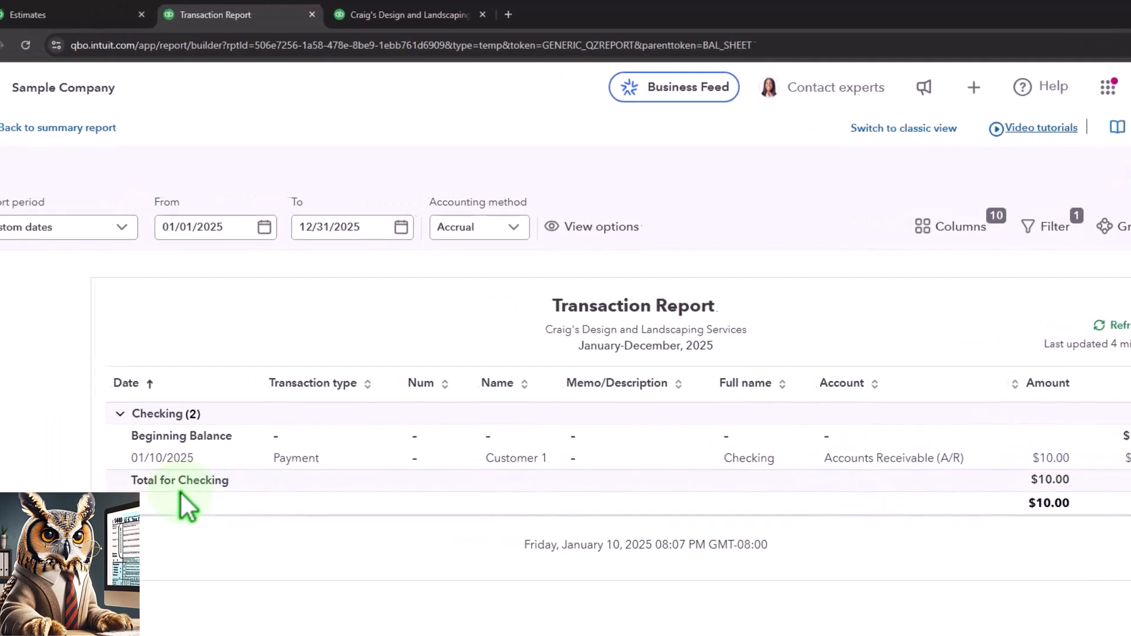
{"action": "left_click", "coordinate": [65, 131]}
View the transactions behind the 2025 Accounts Receivable balance on the balance sheet, and return to the report summary.
{"action": "scroll", "coordinate": [386, 379], "scroll_direction": "down", "scroll_amount": 4}
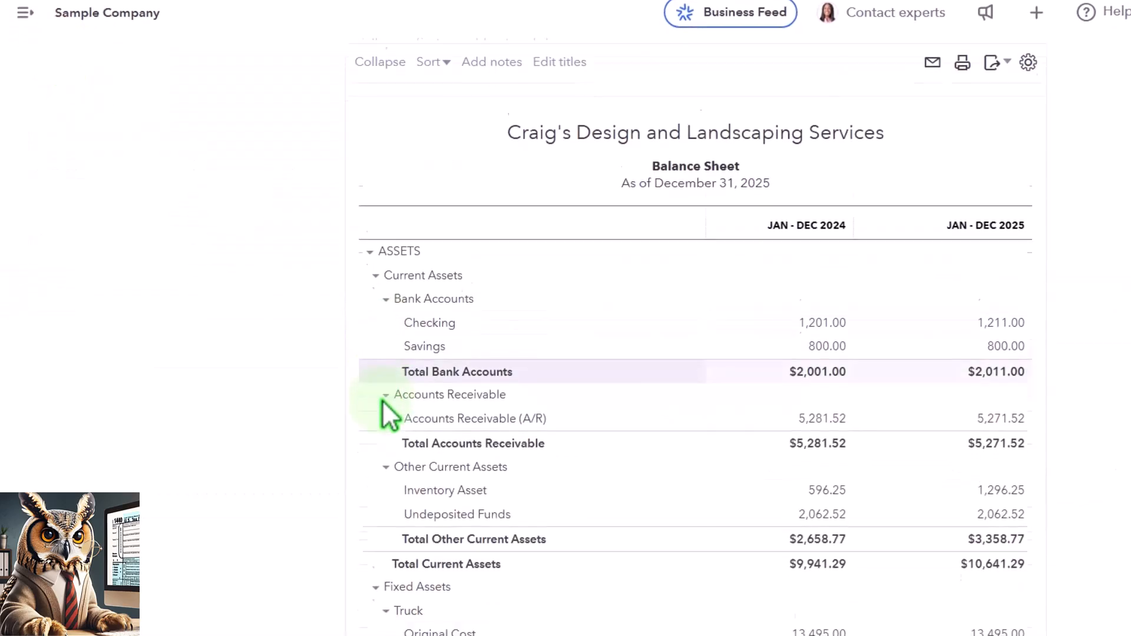
{"action": "scroll", "coordinate": [382, 406], "scroll_direction": "down", "scroll_amount": 4}
{"action": "scroll", "coordinate": [383, 405], "scroll_direction": "down", "scroll_amount": 2}
{"action": "scroll", "coordinate": [381, 410], "scroll_direction": "up", "scroll_amount": 4}
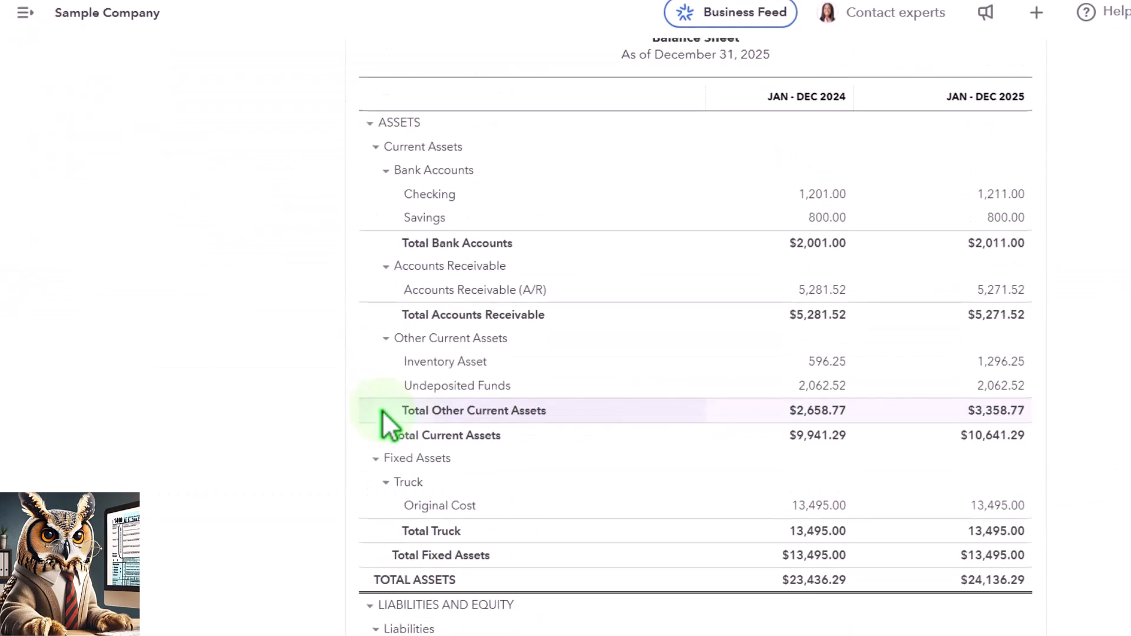
{"action": "left_click", "coordinate": [1014, 288]}
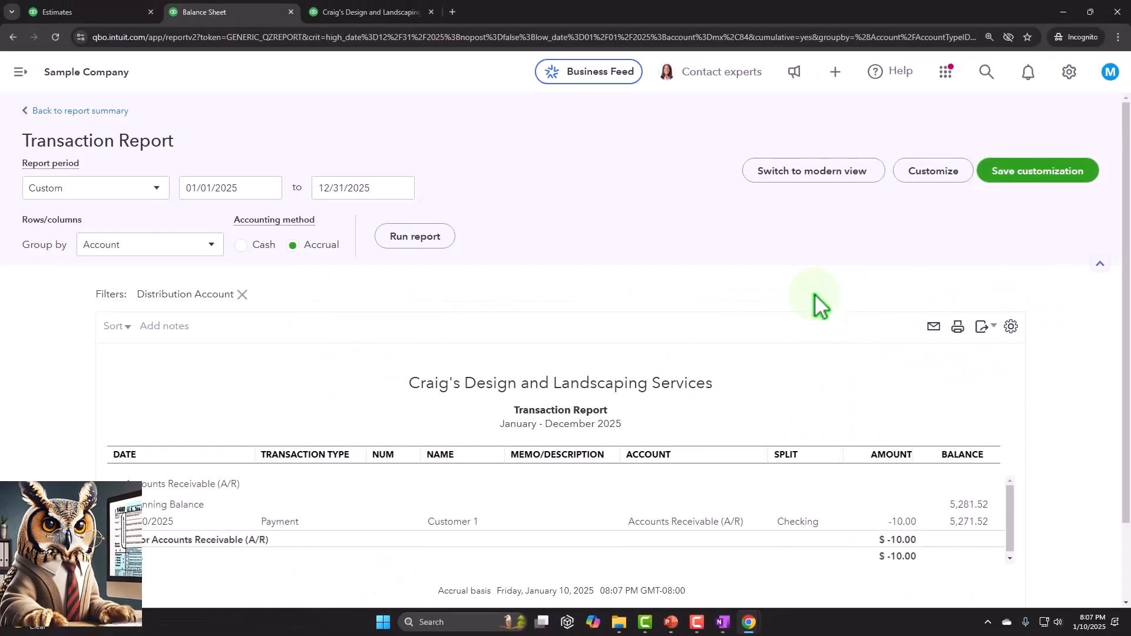
{"action": "scroll", "coordinate": [819, 371], "scroll_direction": "down", "scroll_amount": 1}
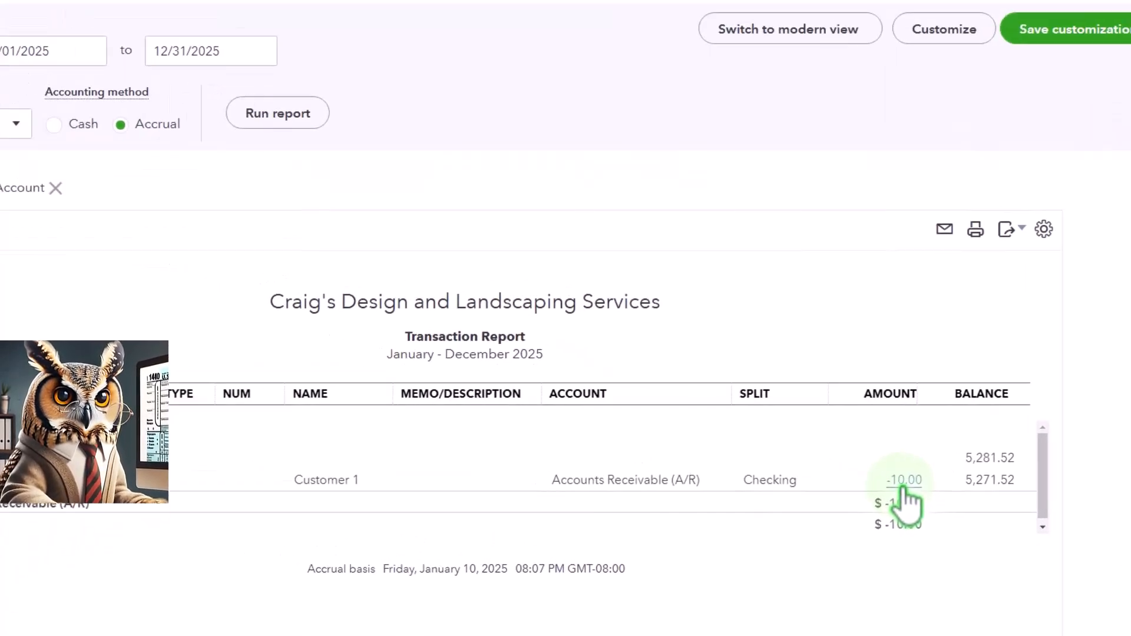
{"action": "scroll", "coordinate": [731, 489], "scroll_direction": "up", "scroll_amount": 1}
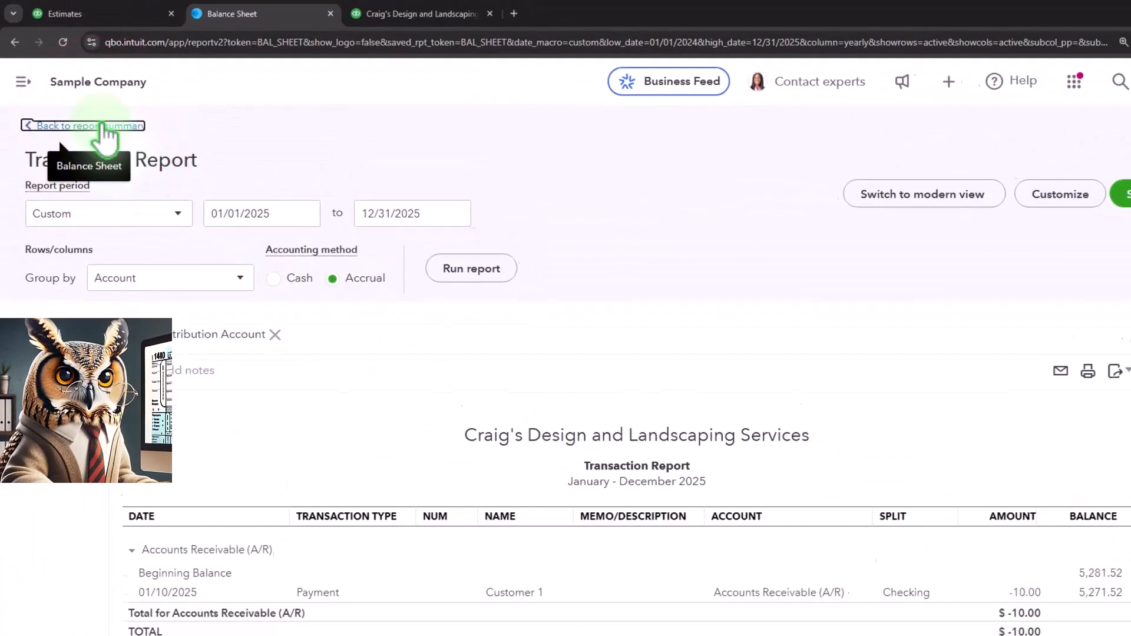
{"action": "left_click", "coordinate": [105, 136]}
Go back to the sales pages and open Customer 1's transaction list from the customers list.
{"action": "left_click", "coordinate": [112, 14]}
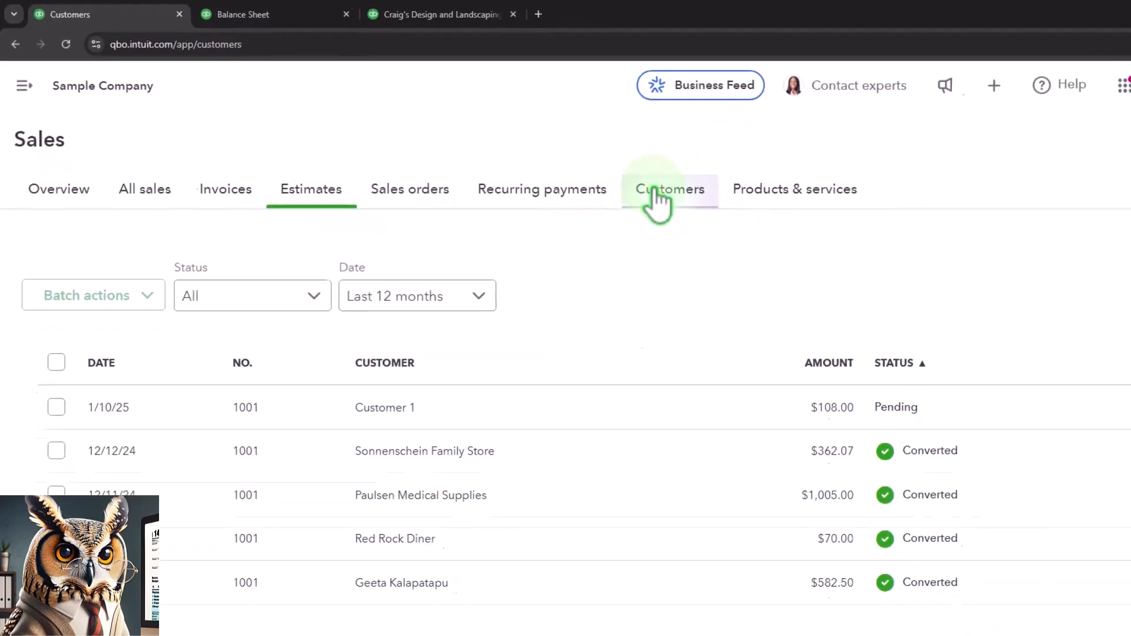
{"action": "left_click", "coordinate": [762, 223]}
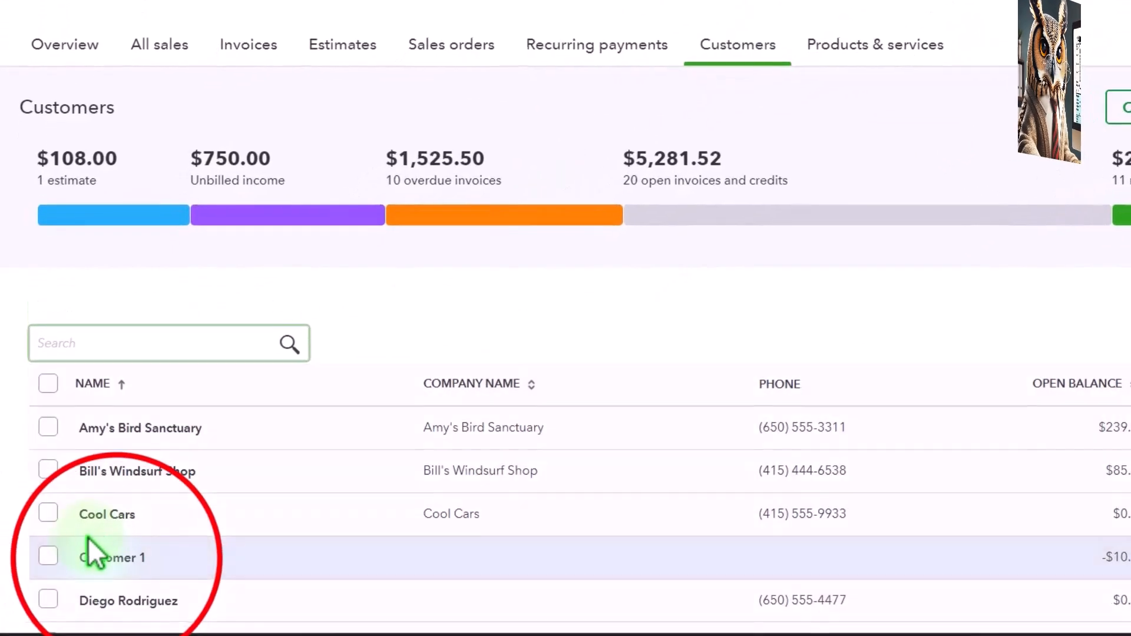
{"action": "left_click", "coordinate": [100, 519]}
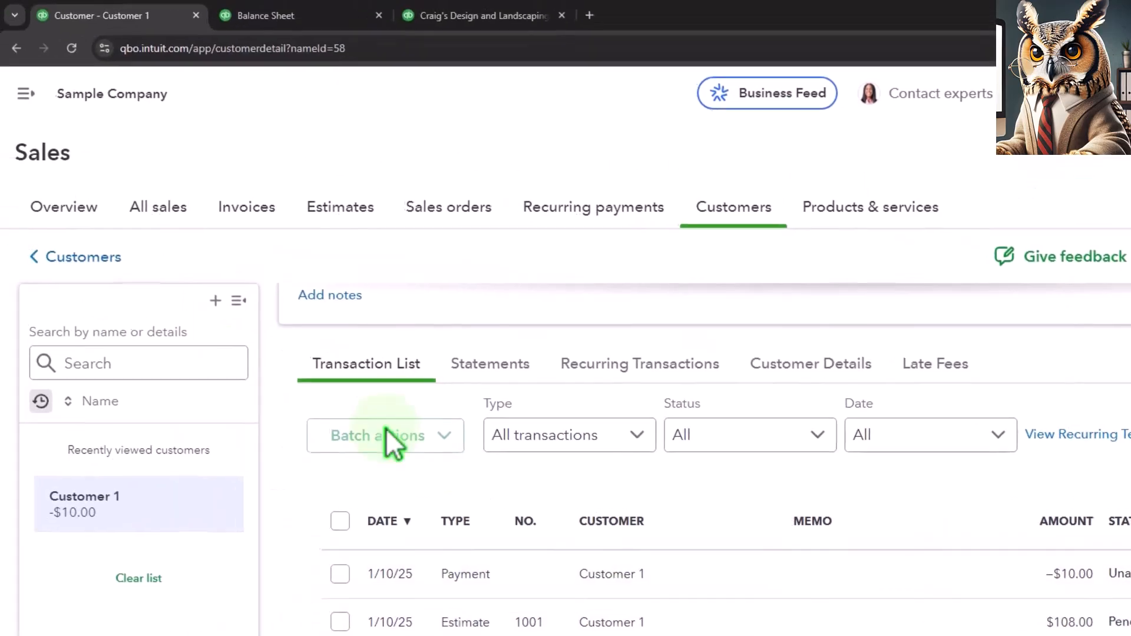
Open the Customer Balance Detail report from the Who owes you reports in a new browser tab, and collapse its navigation menu.
{"action": "left_click", "coordinate": [25, 94]}
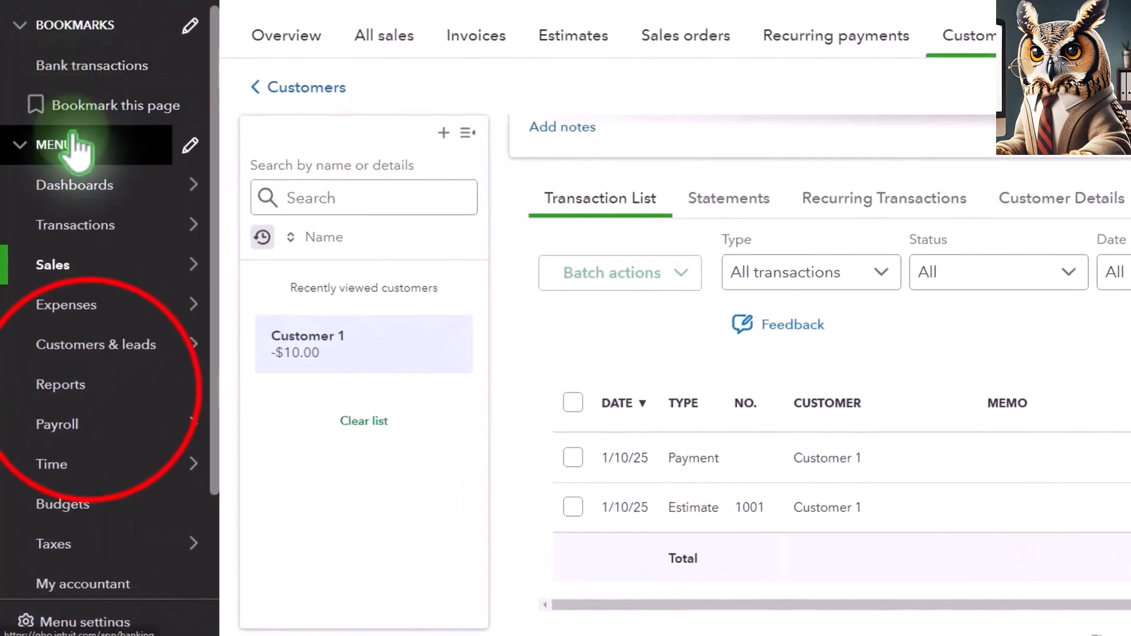
{"action": "left_click", "coordinate": [89, 388]}
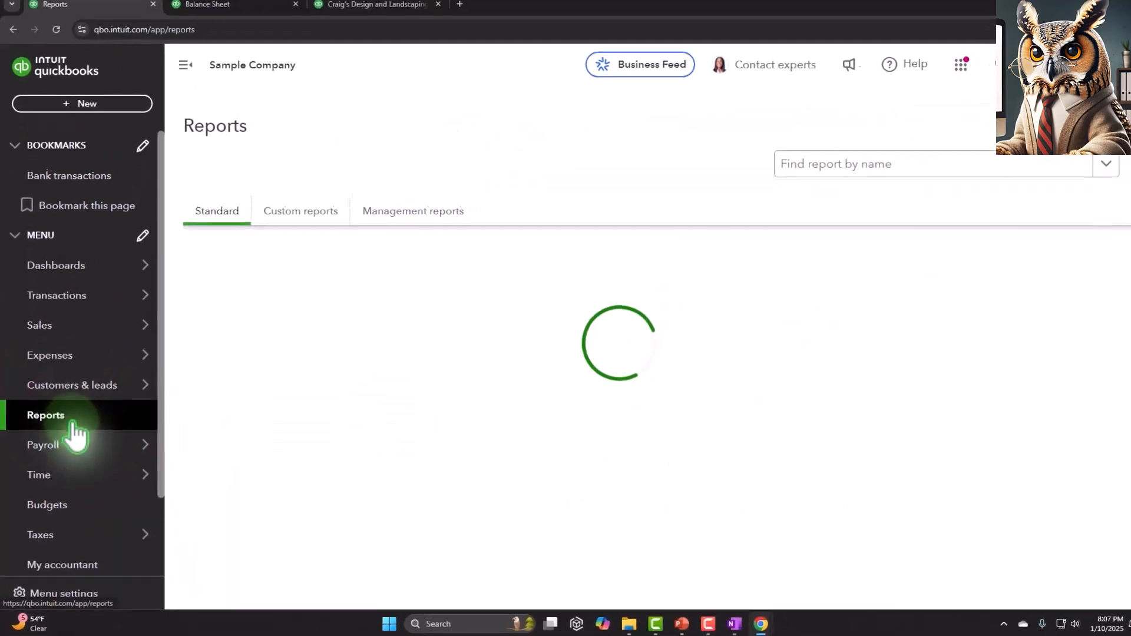
{"action": "scroll", "coordinate": [419, 386], "scroll_direction": "down", "scroll_amount": 3}
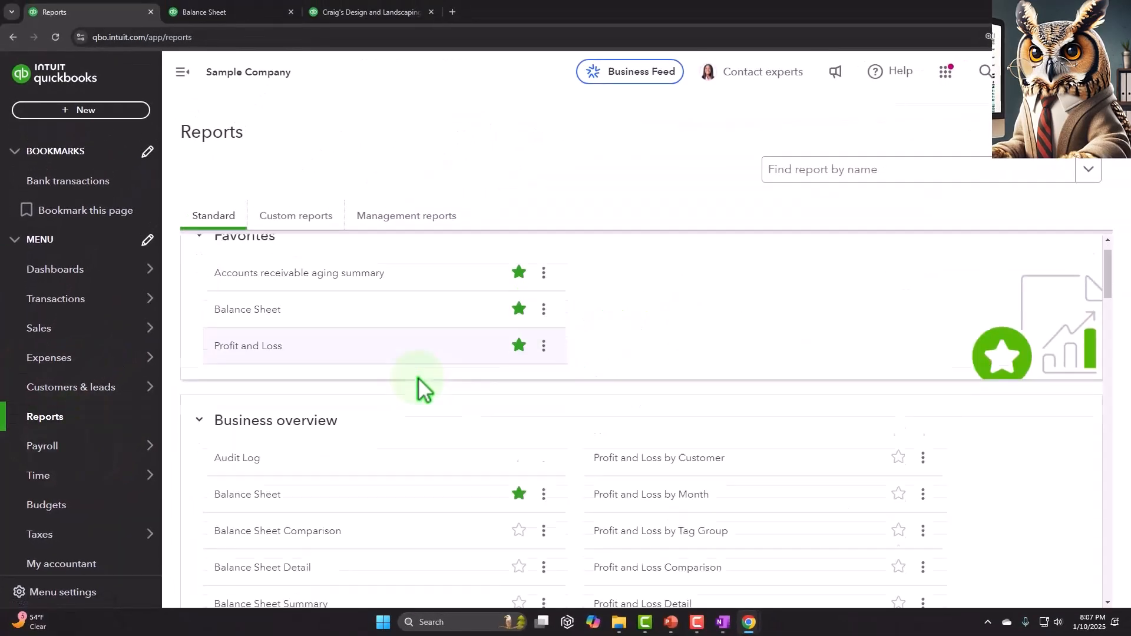
{"action": "scroll", "coordinate": [336, 319], "scroll_direction": "down", "scroll_amount": 6}
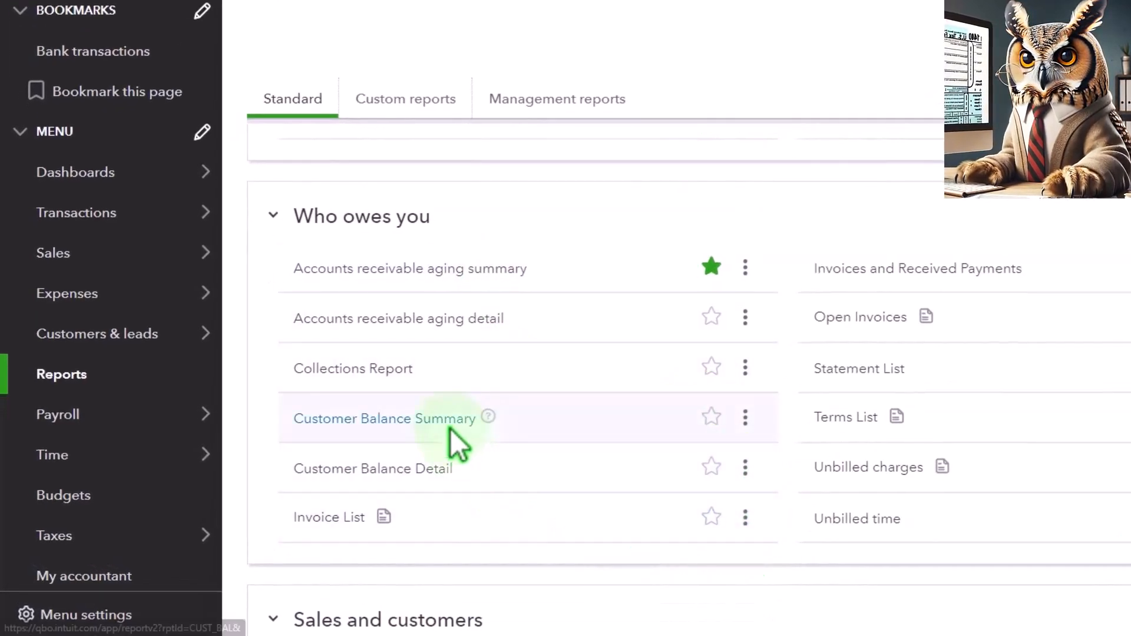
{"action": "right_click", "coordinate": [432, 476]}
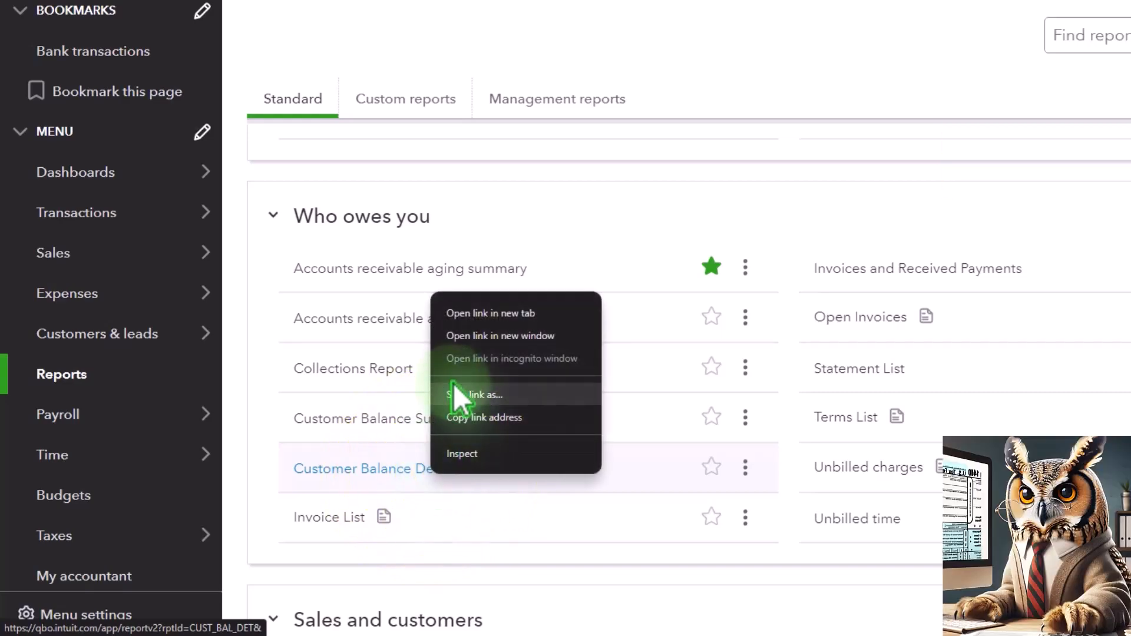
{"action": "left_click", "coordinate": [464, 316]}
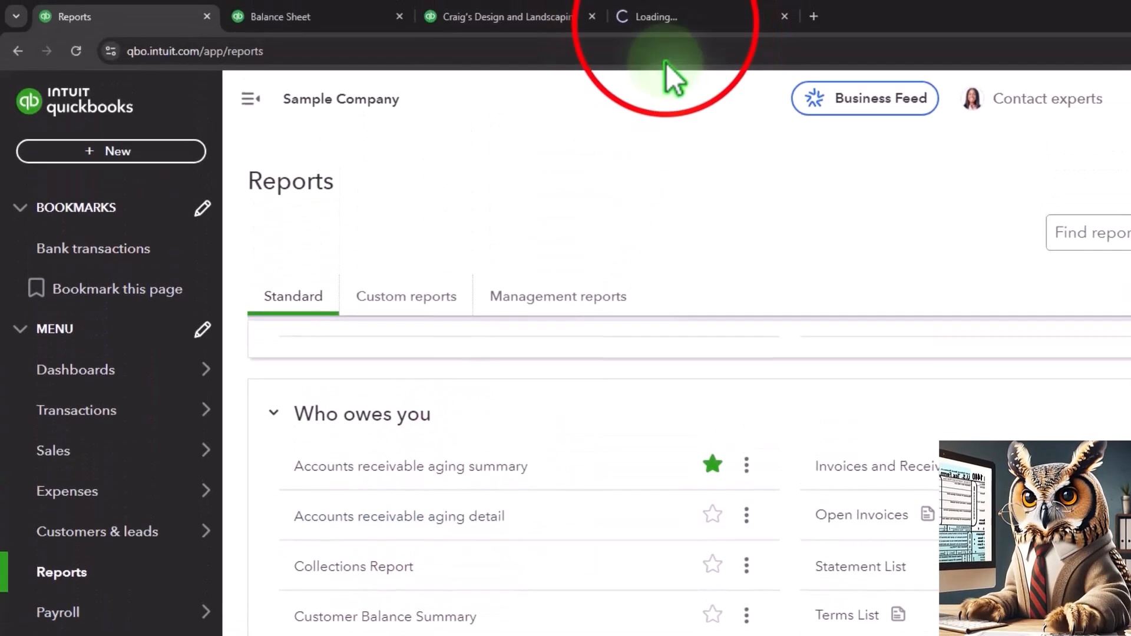
{"action": "left_click", "coordinate": [669, 21]}
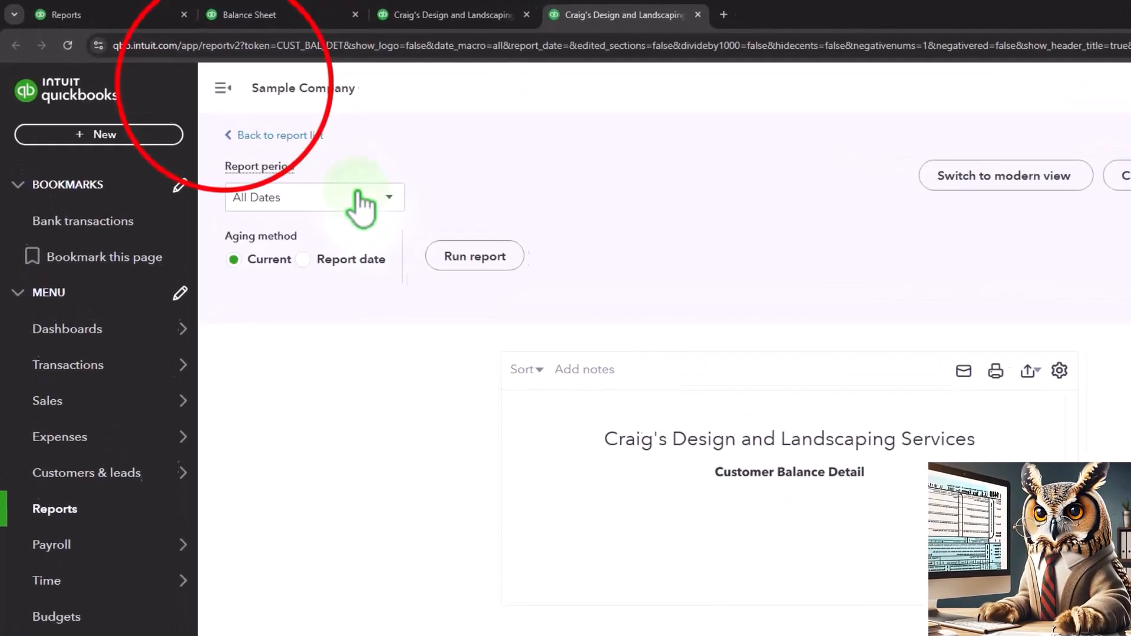
{"action": "left_click", "coordinate": [238, 92]}
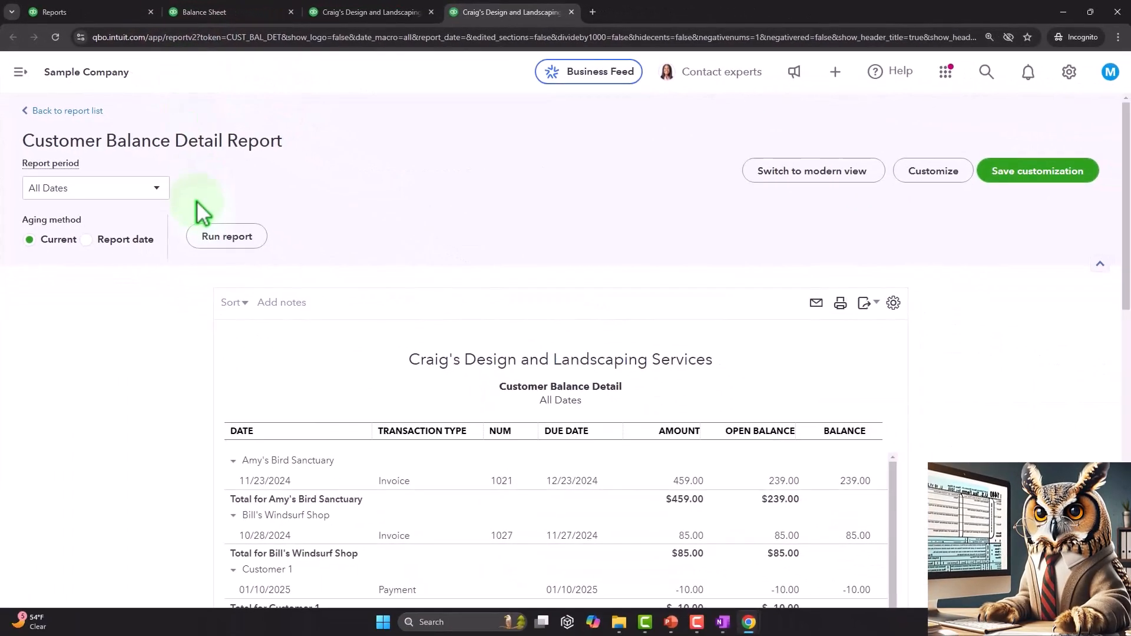
Examine Customer 1's payment and the other balances in the Customer Balance Detail report, and compare them with Accounts Receivable on the balance sheet.
{"action": "scroll", "coordinate": [259, 277], "scroll_direction": "down", "scroll_amount": 3}
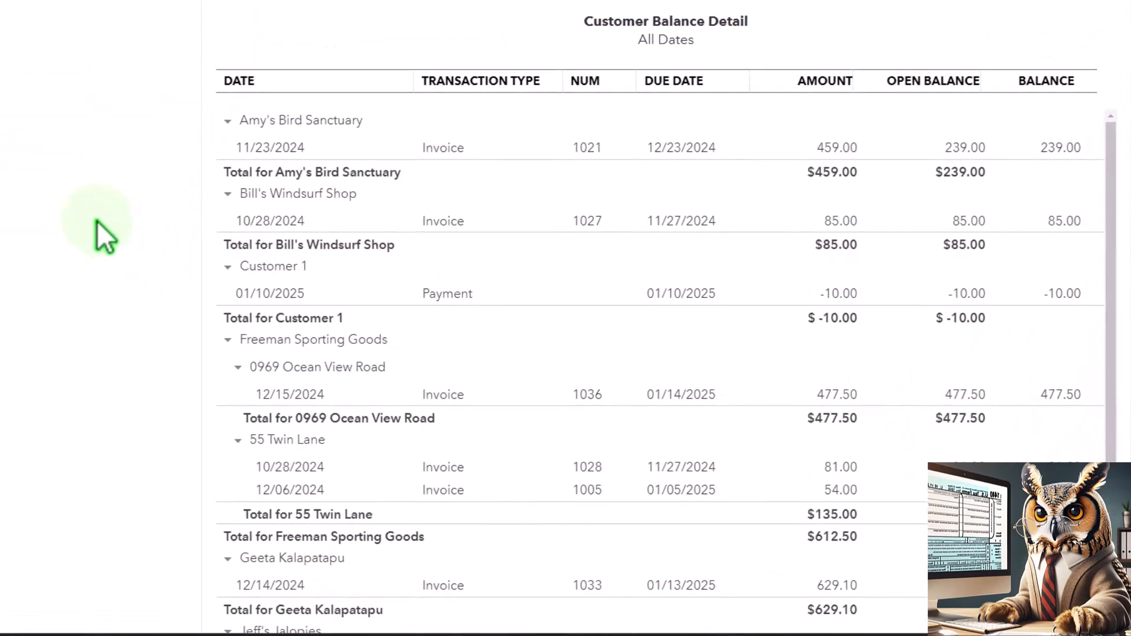
{"action": "scroll", "coordinate": [97, 220], "scroll_direction": "down", "scroll_amount": 3}
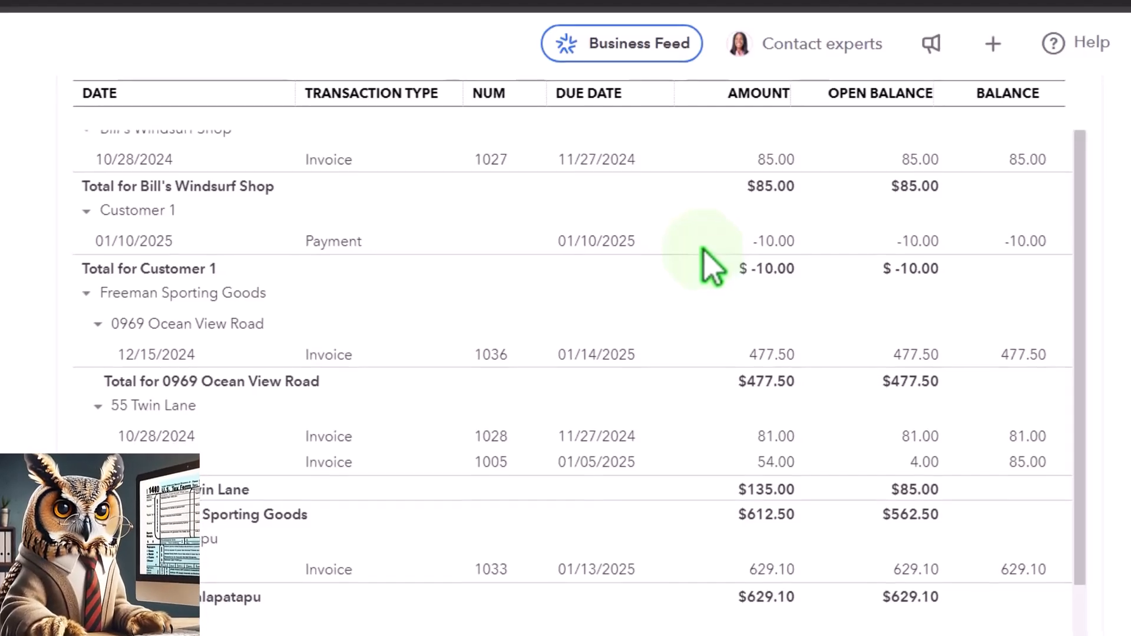
{"action": "scroll", "coordinate": [634, 373], "scroll_direction": "down", "scroll_amount": 5}
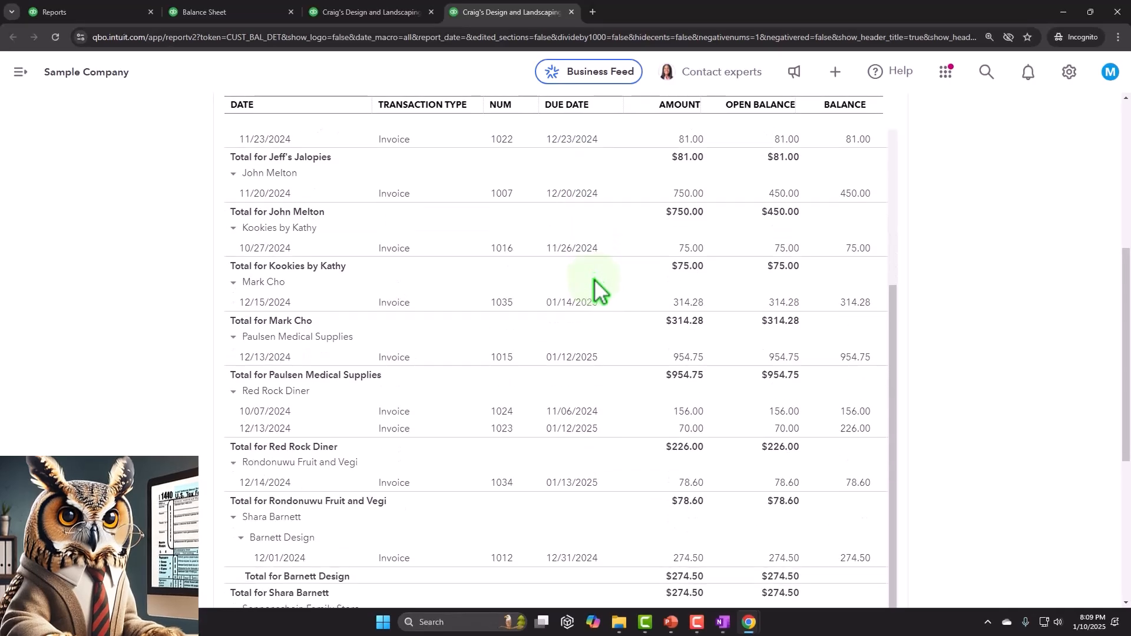
{"action": "scroll", "coordinate": [606, 315], "scroll_direction": "down", "scroll_amount": 7}
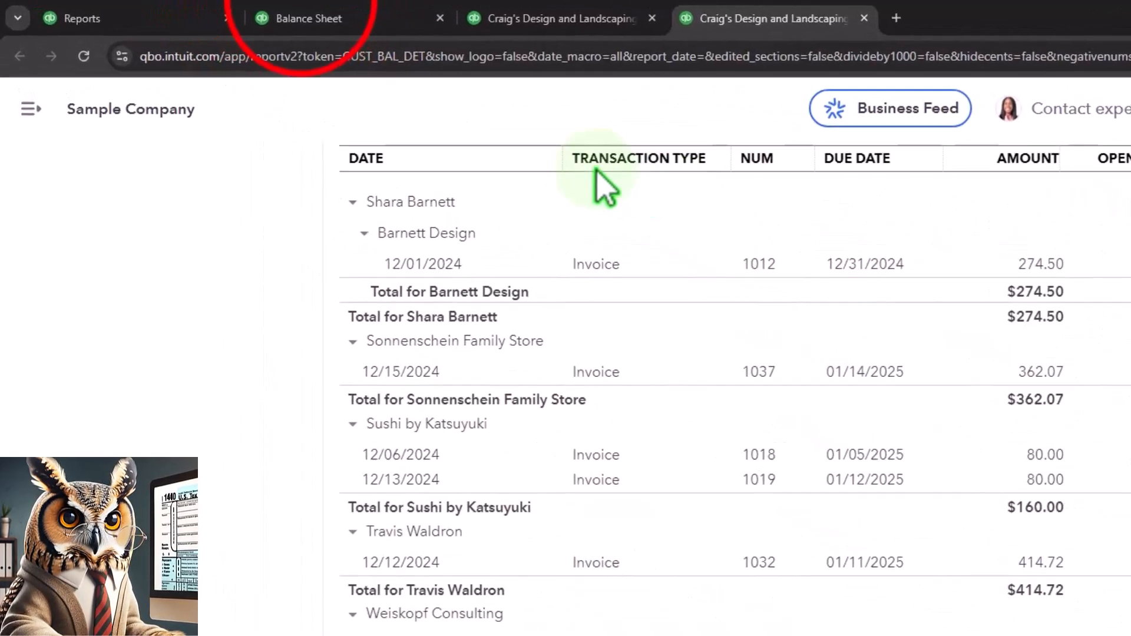
{"action": "left_click", "coordinate": [353, 19]}
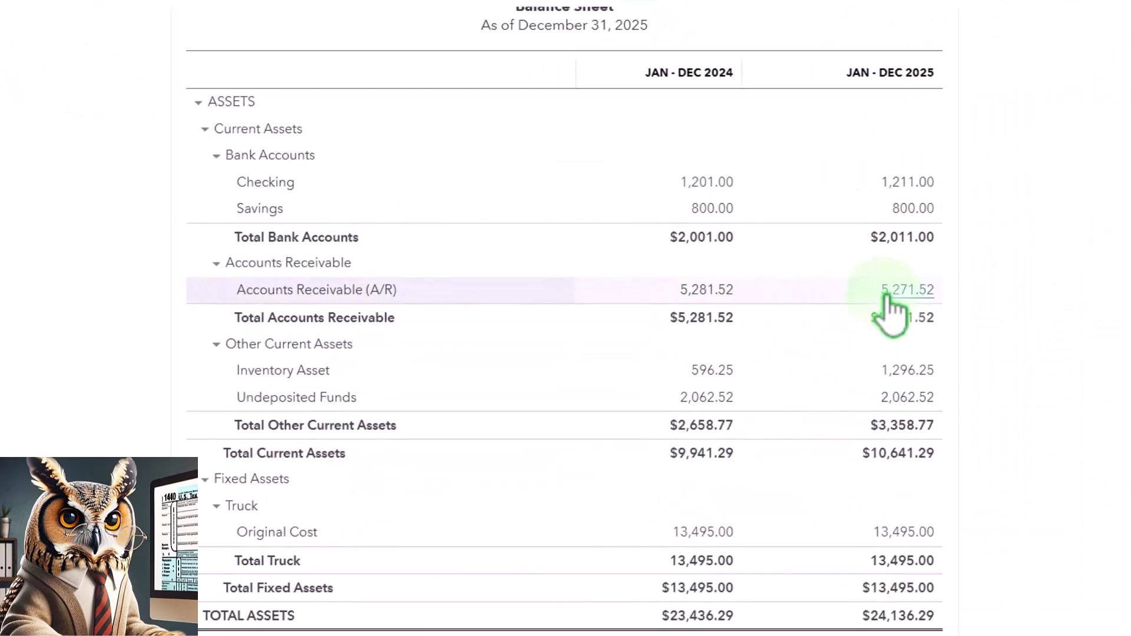
Leave the reports list, open Customer 1's record from the sales customers list, and collapse the navigation menu.
{"action": "left_click", "coordinate": [112, 17]}
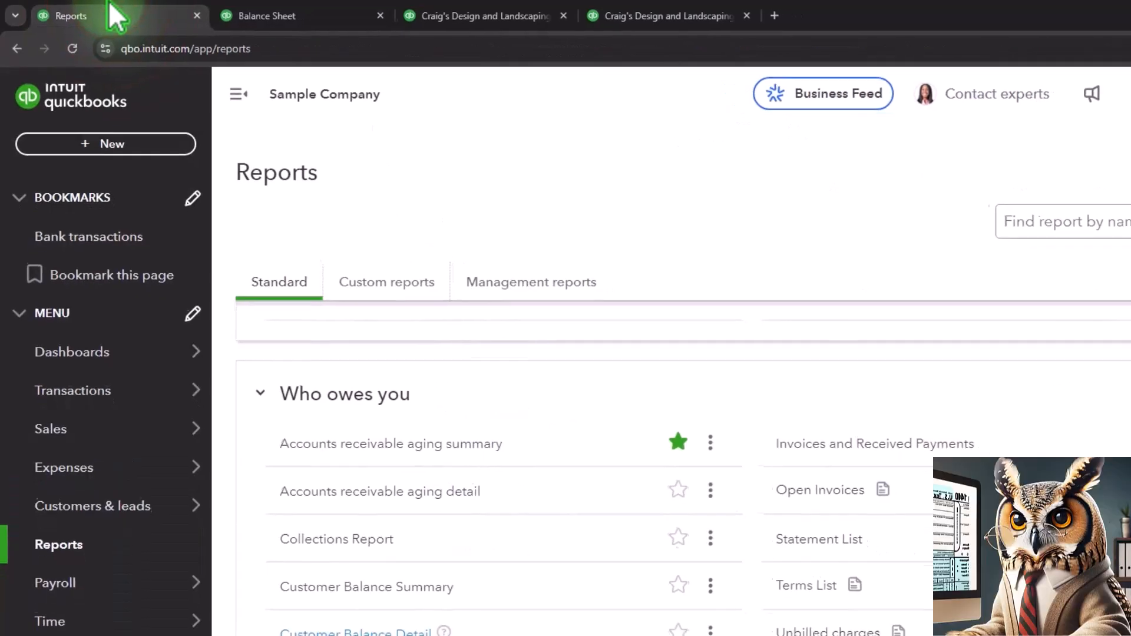
{"action": "mouse_move", "coordinate": [73, 432]}
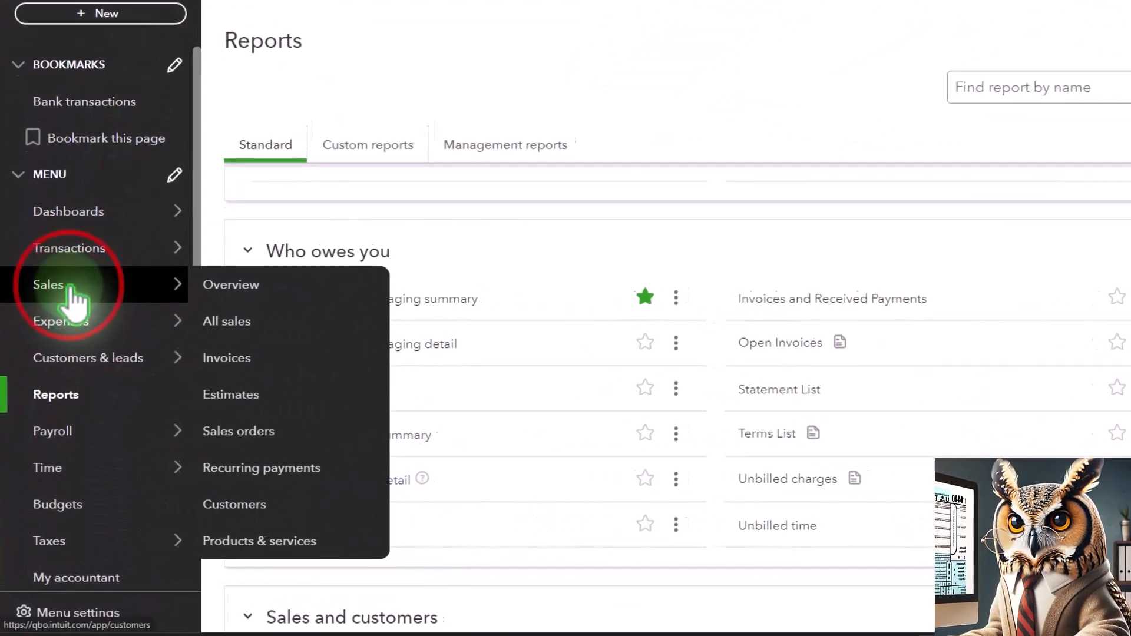
{"action": "left_click", "coordinate": [69, 286]}
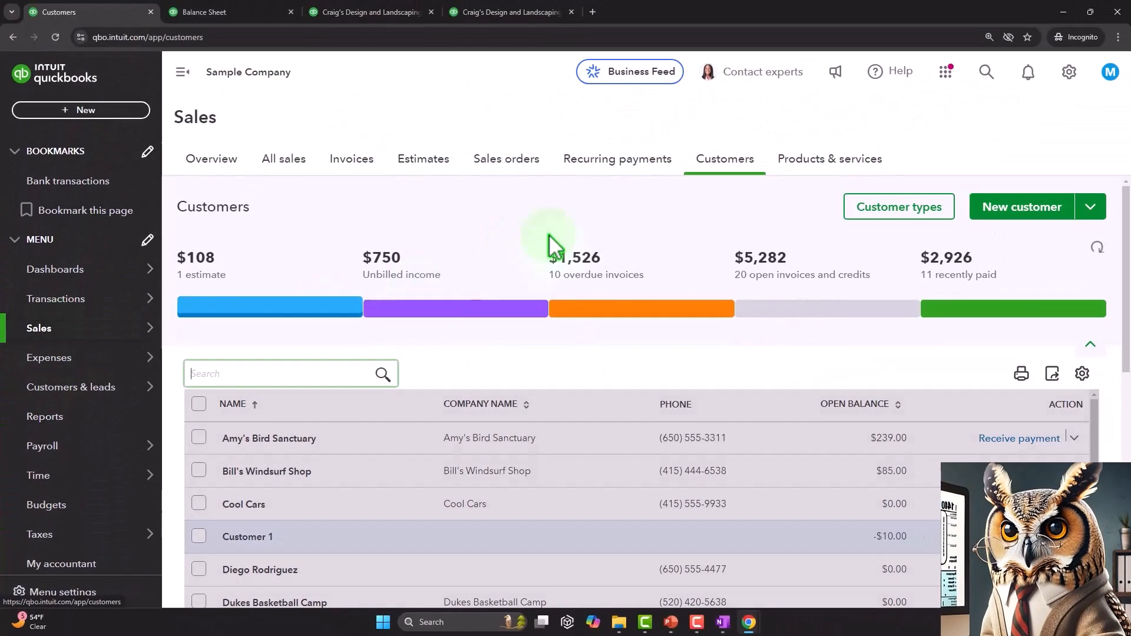
{"action": "scroll", "coordinate": [674, 190], "scroll_direction": "down", "scroll_amount": 2}
{"action": "left_click", "coordinate": [269, 450]}
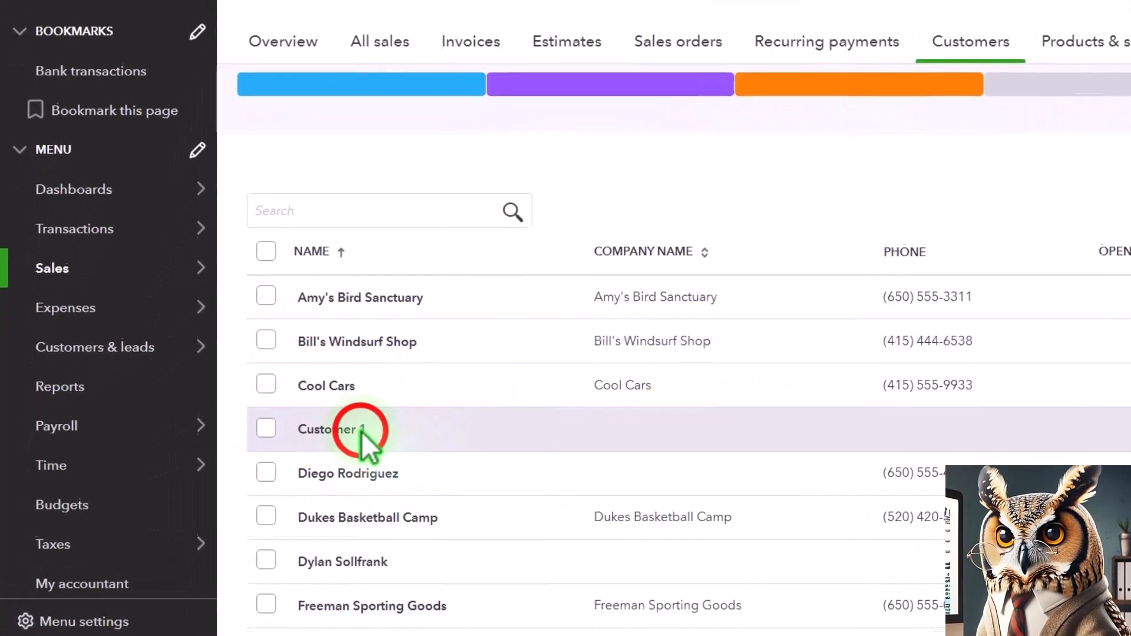
{"action": "left_click", "coordinate": [245, 94]}
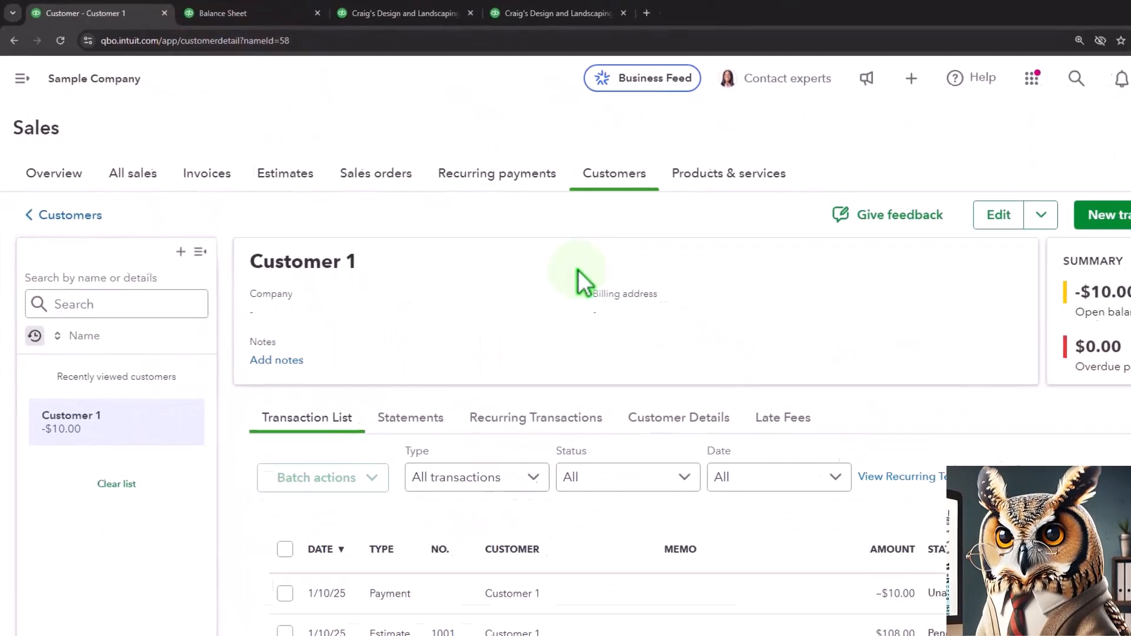
Check the additional actions available for Customer 1's pending estimate in the customer's transaction list.
{"action": "scroll", "coordinate": [580, 283], "scroll_direction": "down", "scroll_amount": 2}
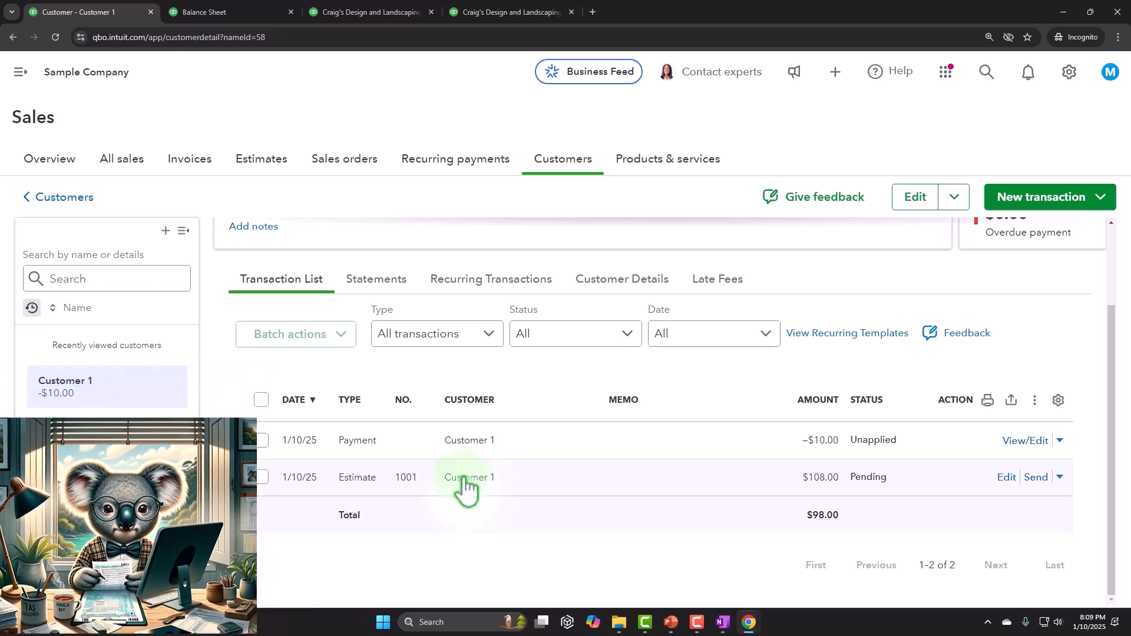
{"action": "left_click", "coordinate": [1060, 477]}
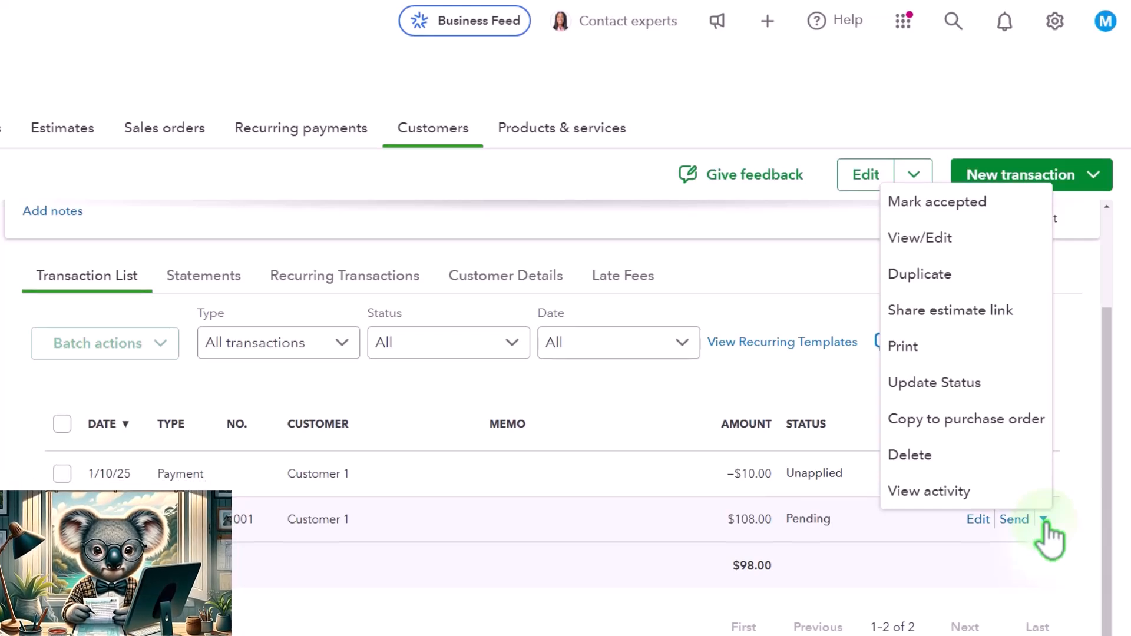
{"action": "left_click", "coordinate": [1042, 521]}
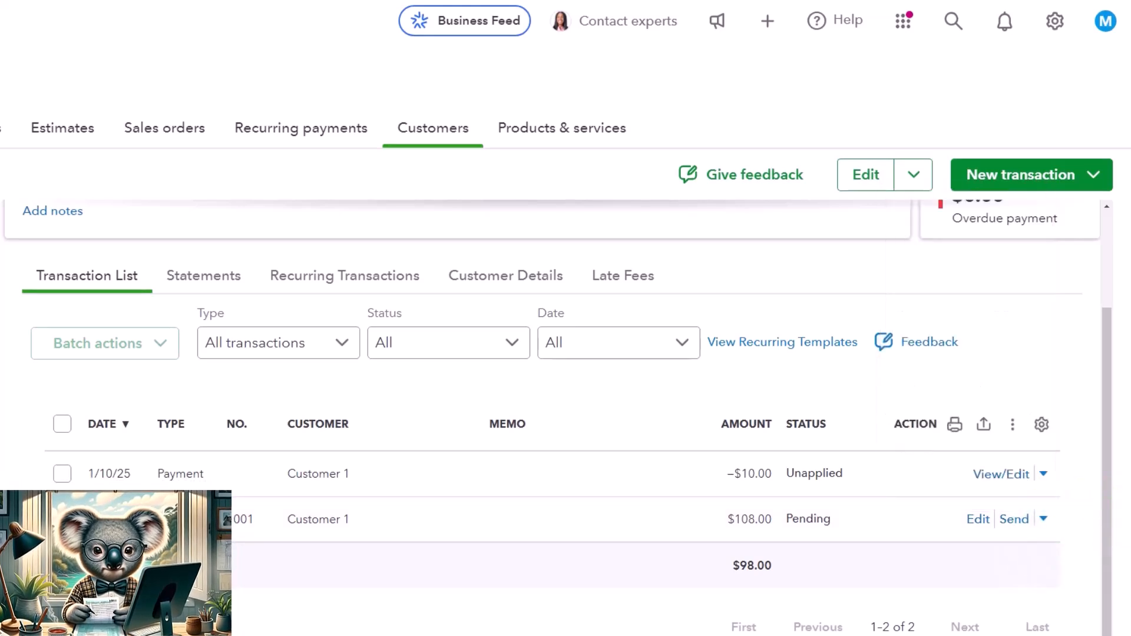
Open Customer 1's pending estimate and create an invoice from it.
{"action": "left_click", "coordinate": [978, 519]}
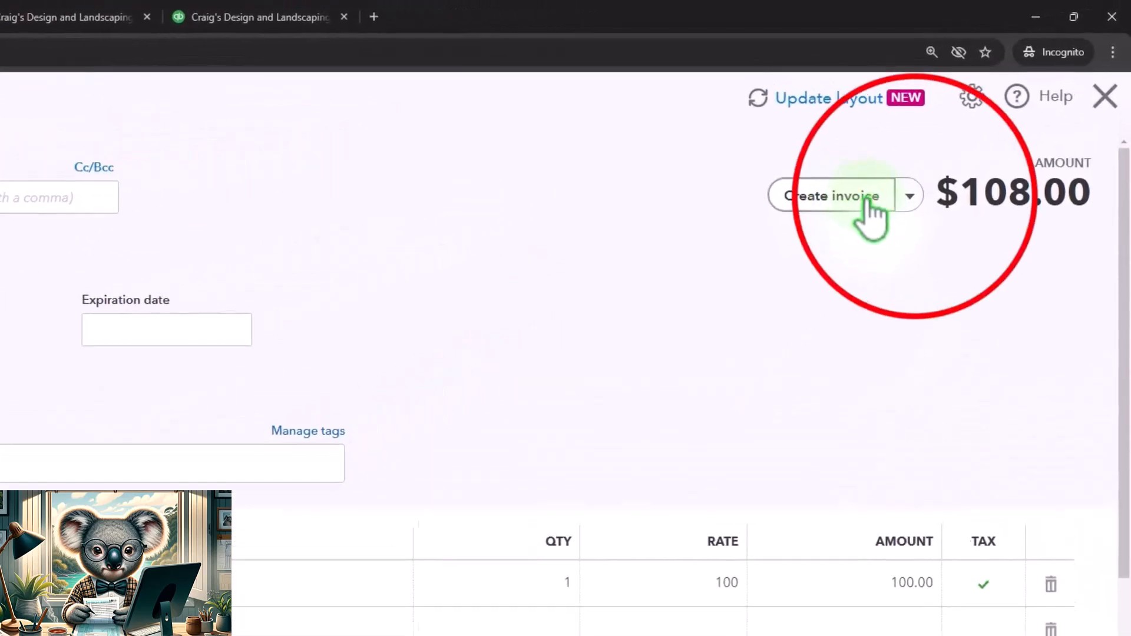
{"action": "left_click", "coordinate": [909, 196]}
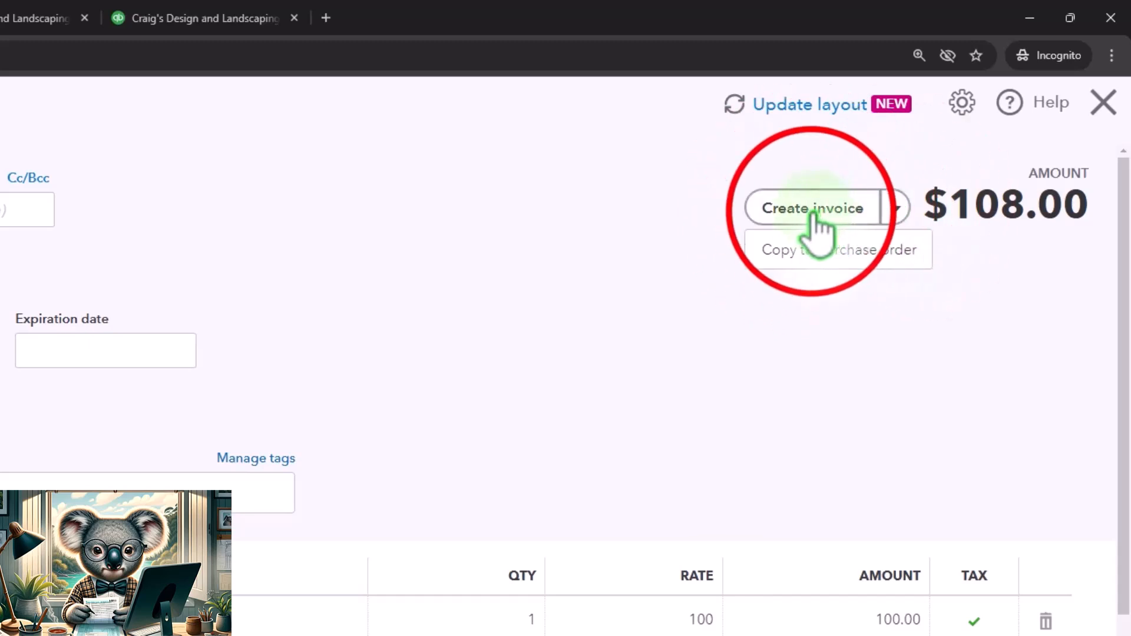
{"action": "left_click", "coordinate": [848, 212]}
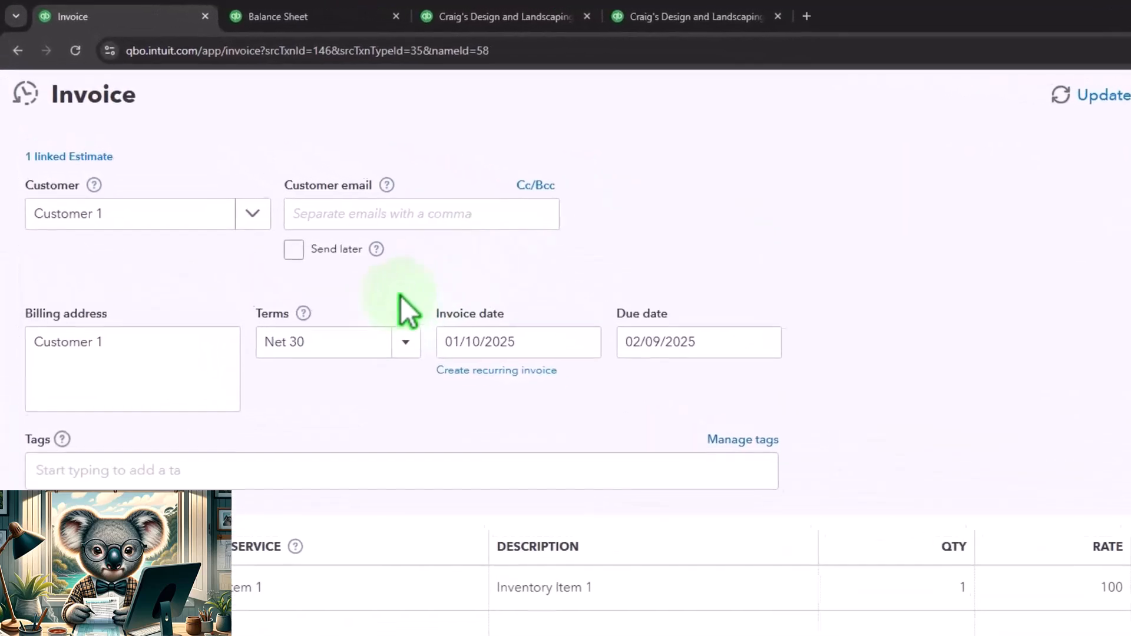
Review the customer, email, terms, invoice date and due date carried over to the new invoice.
{"action": "left_click", "coordinate": [145, 225]}
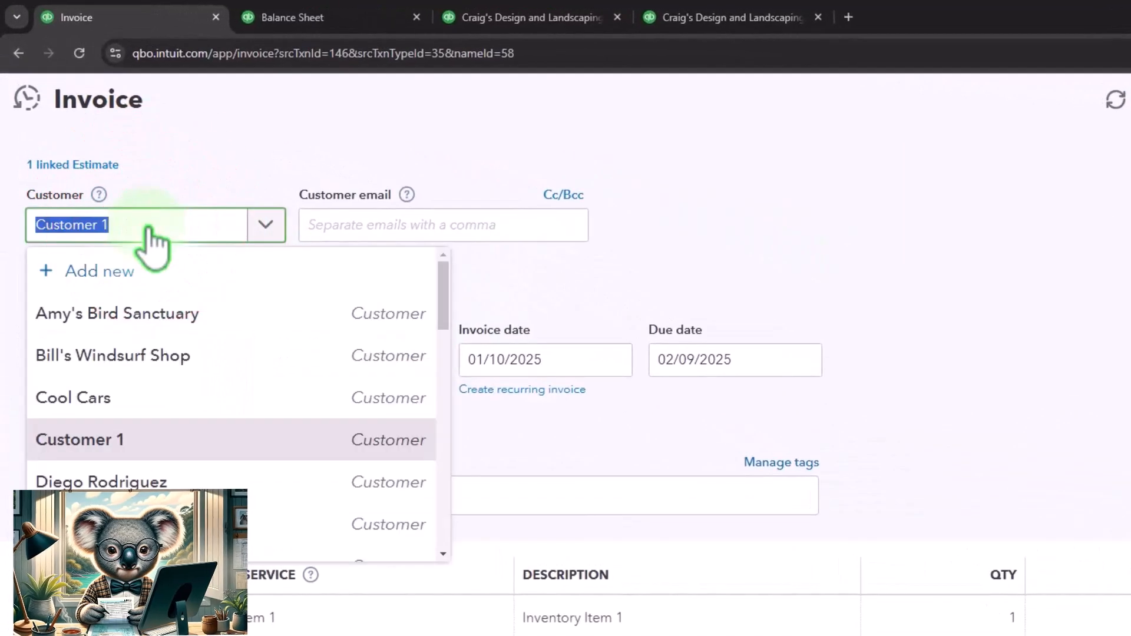
{"action": "left_click", "coordinate": [147, 226]}
{"action": "left_click", "coordinate": [499, 217]}
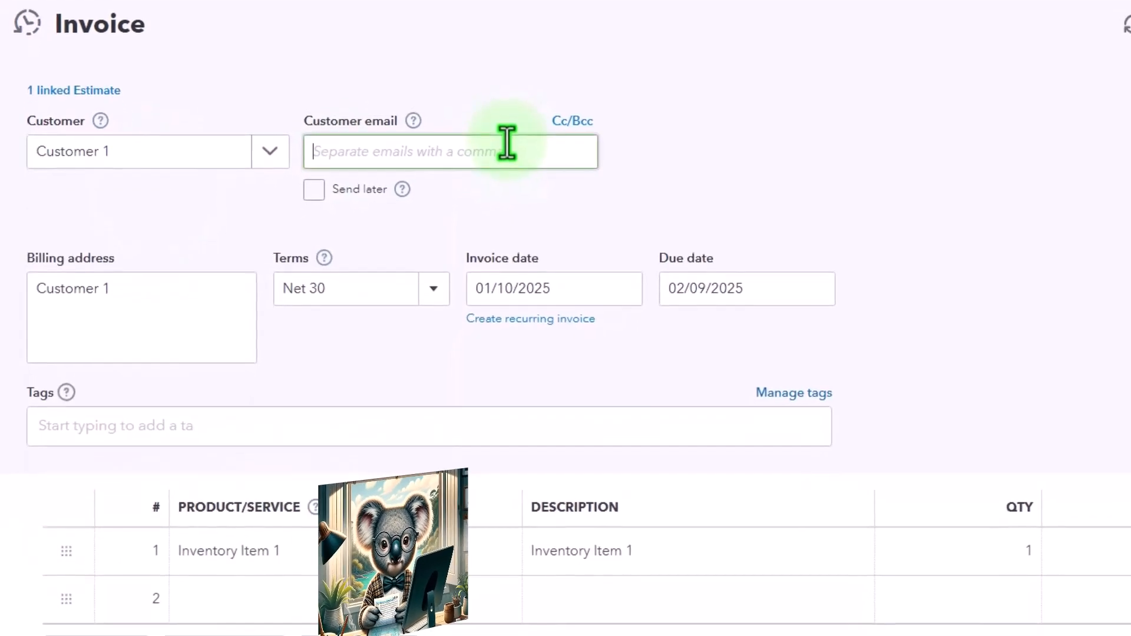
{"action": "key", "text": "Tab"}
{"action": "key", "text": "Tab"}
{"action": "key", "text": "Tab"}
{"action": "key", "text": "Tab"}
{"action": "key", "text": "Tab"}
{"action": "key", "text": "Tab"}
{"action": "key", "text": "Tab"}
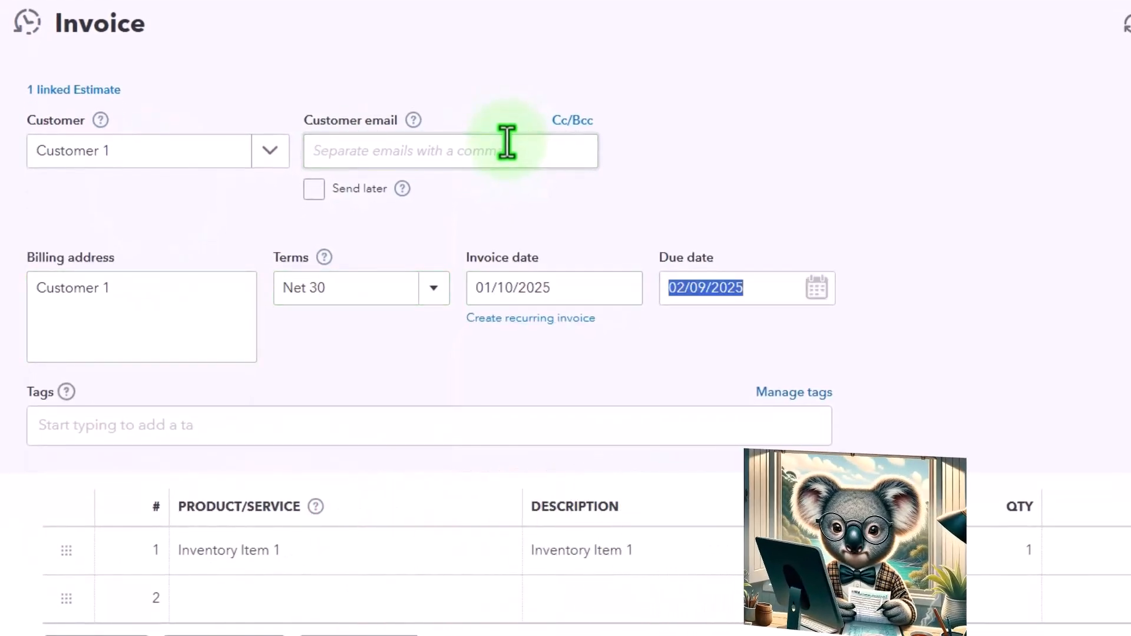
{"action": "key", "text": "Tab"}
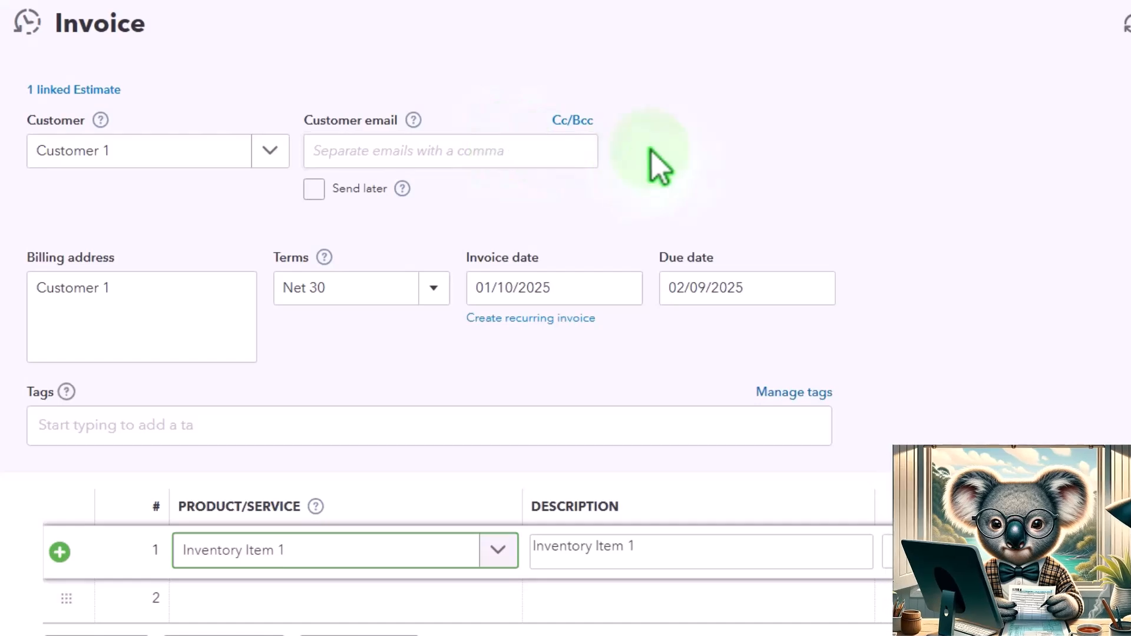
Check the Inventory Item 1 line, sales tax, total and linked estimate on the new invoice.
{"action": "scroll", "coordinate": [923, 235], "scroll_direction": "down", "scroll_amount": 3}
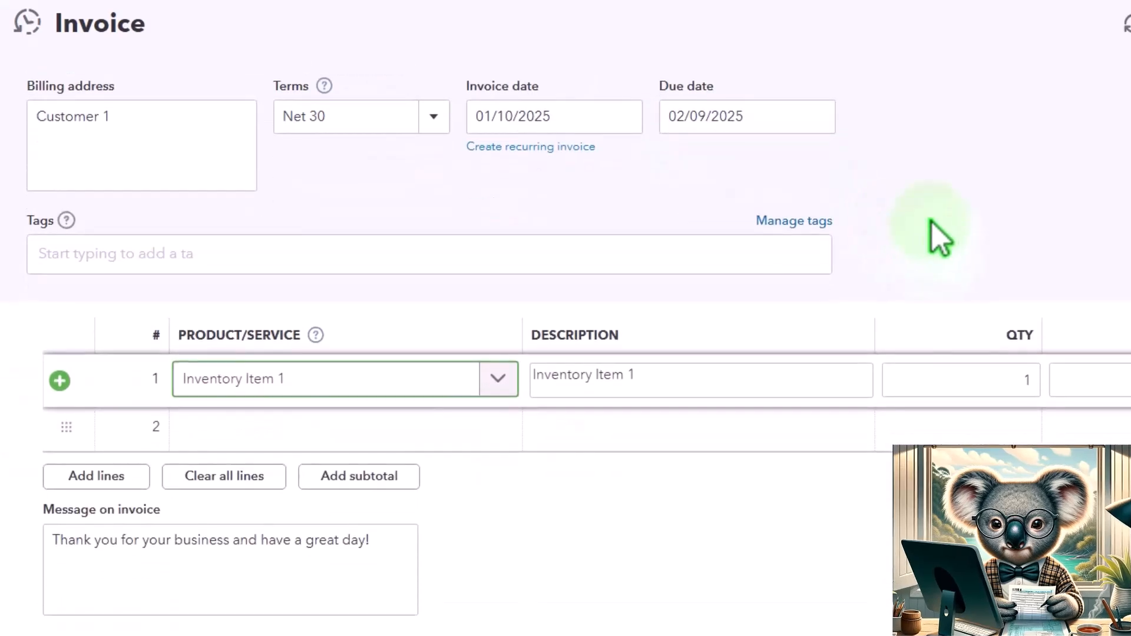
{"action": "key", "text": "Tab"}
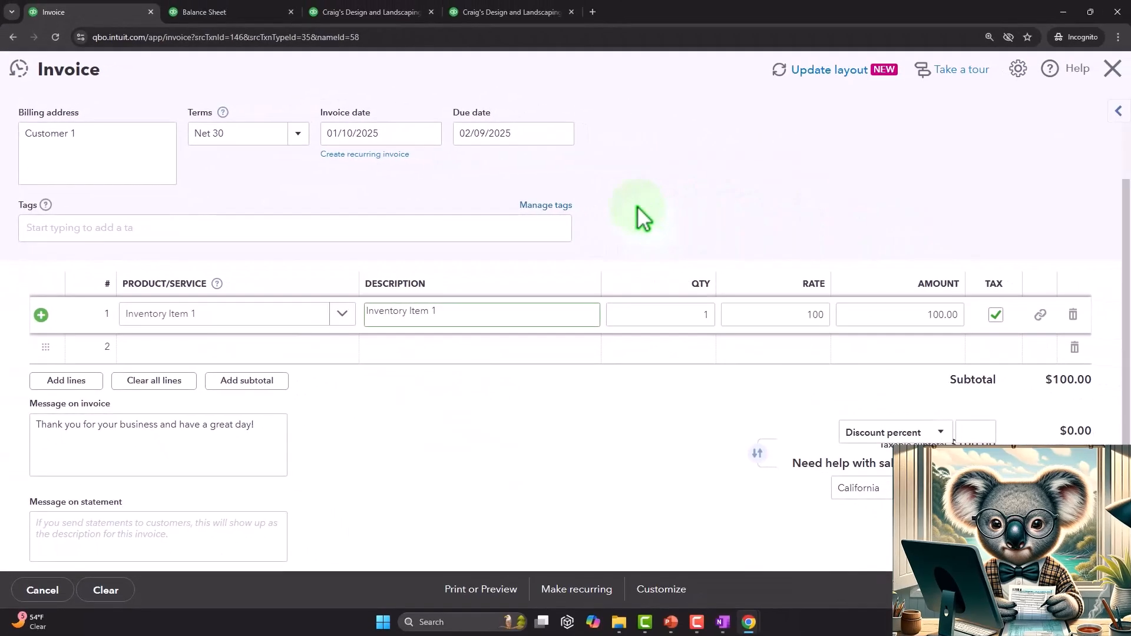
{"action": "key", "text": "Tab"}
{"action": "key", "text": "Tab"}
{"action": "key", "text": "Tab"}
{"action": "key", "text": "Tab"}
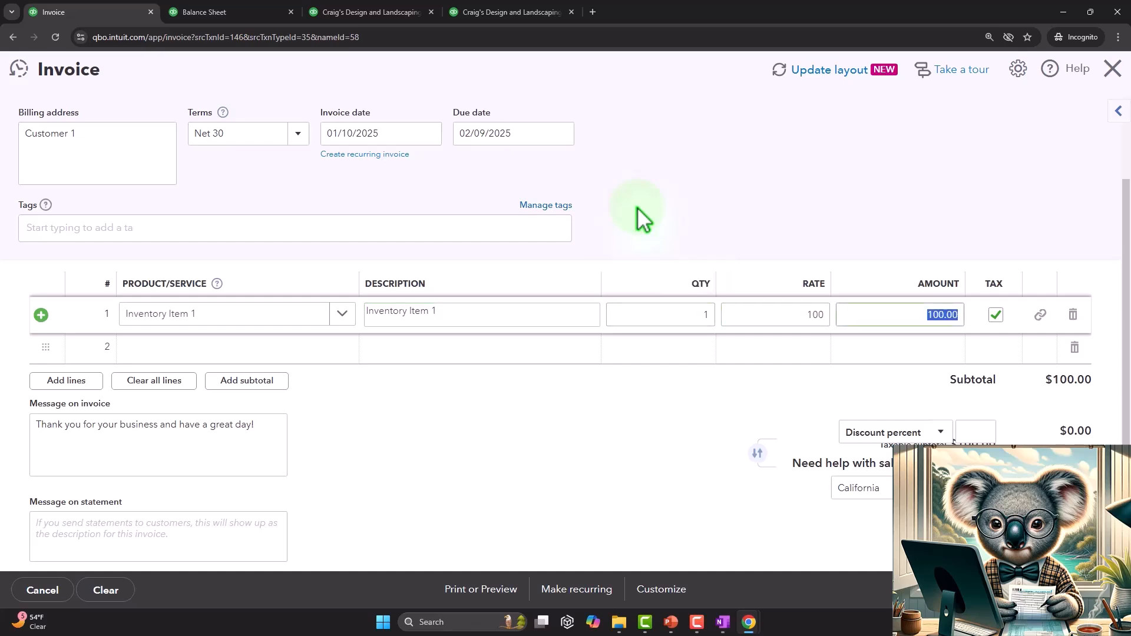
{"action": "scroll", "coordinate": [638, 208], "scroll_direction": "down", "scroll_amount": 1}
{"action": "scroll", "coordinate": [614, 451], "scroll_direction": "down", "scroll_amount": 1}
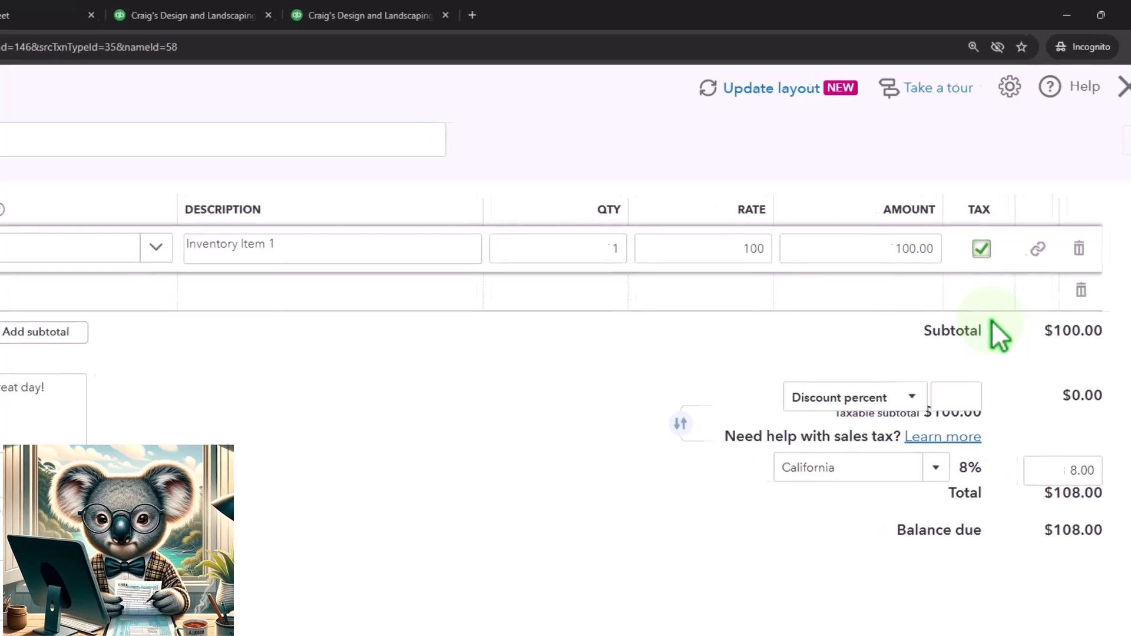
{"action": "scroll", "coordinate": [589, 489], "scroll_direction": "up", "scroll_amount": 5}
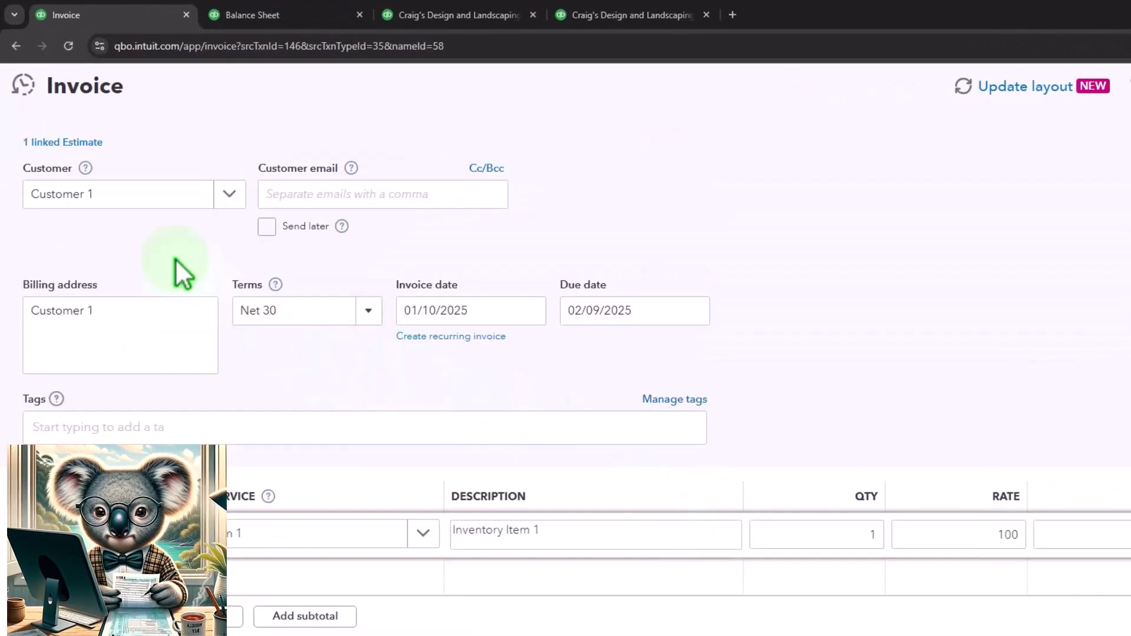
Save and close Customer 1's invoice.
{"action": "scroll", "coordinate": [169, 253], "scroll_direction": "down", "scroll_amount": 5}
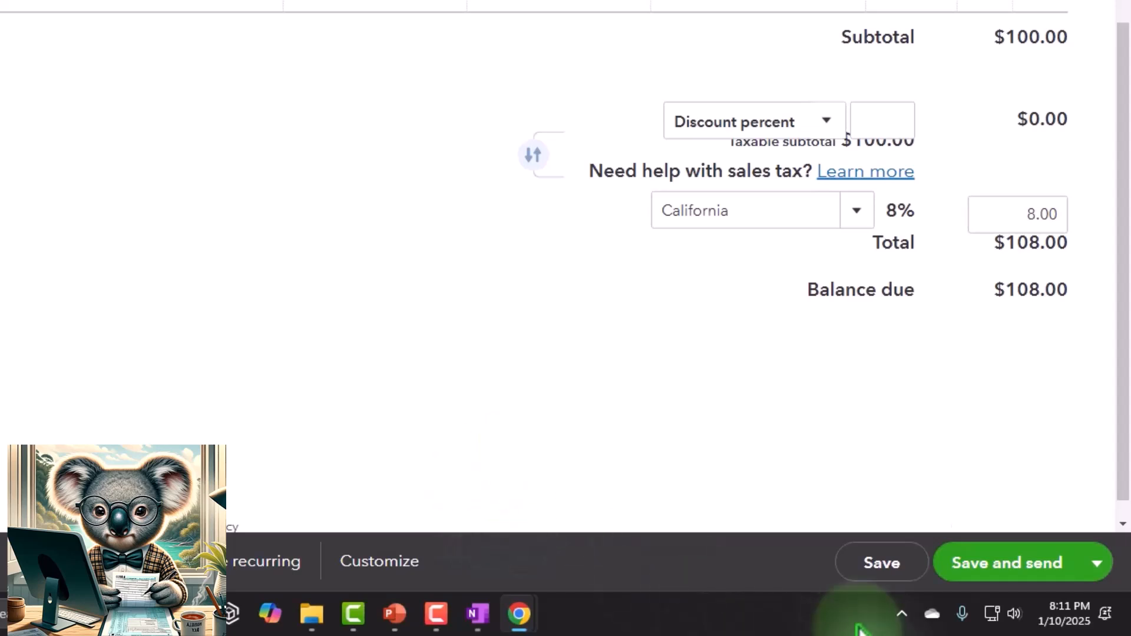
{"action": "left_click", "coordinate": [1096, 562]}
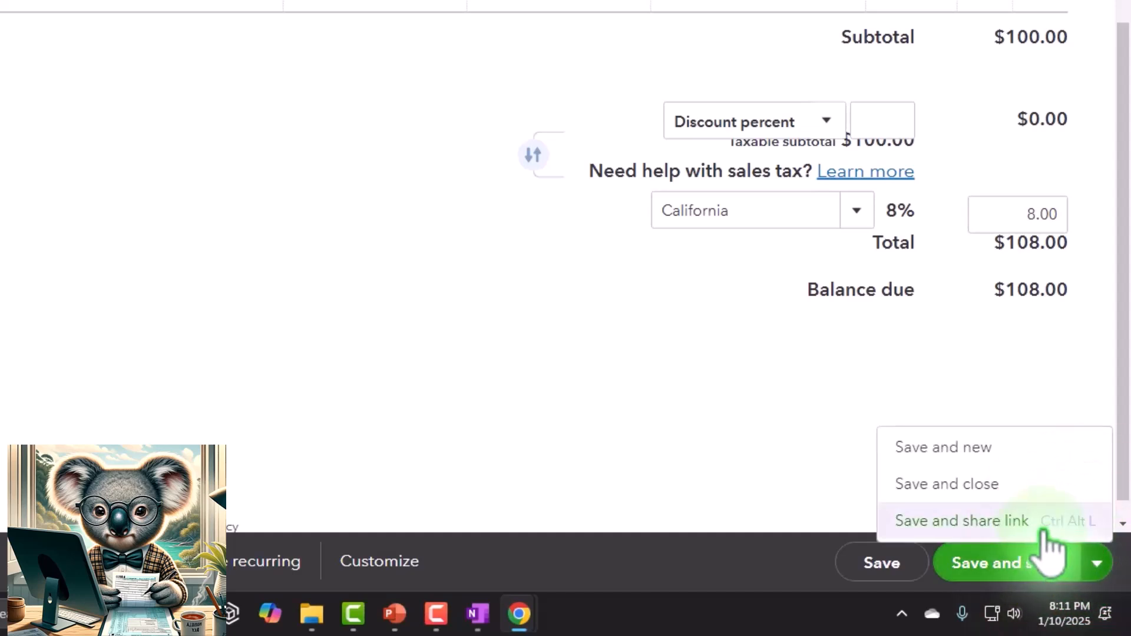
{"action": "left_click", "coordinate": [972, 458]}
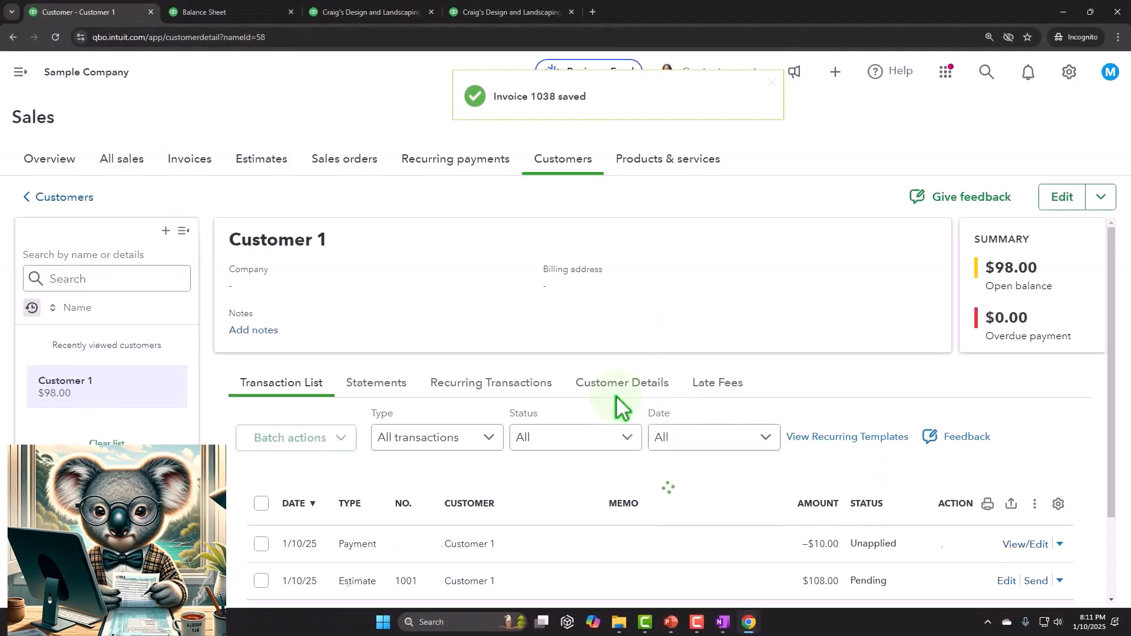
Open Customer 1's payment from the transaction list, check which invoice it is applied to, and close it.
{"action": "scroll", "coordinate": [546, 332], "scroll_direction": "down", "scroll_amount": 3}
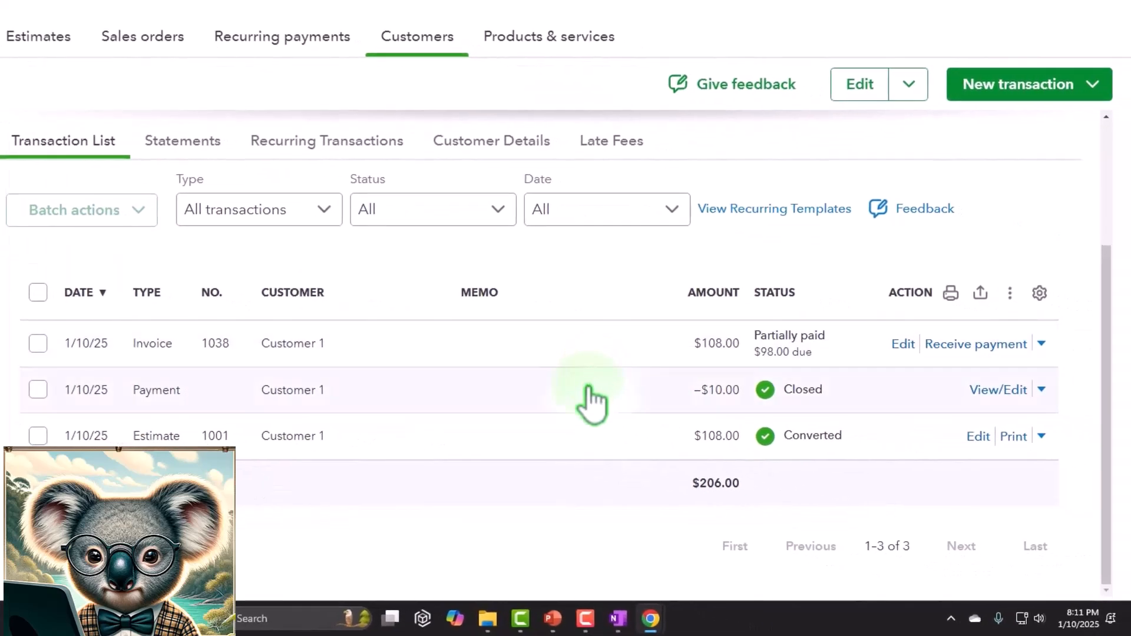
{"action": "left_click", "coordinate": [554, 392]}
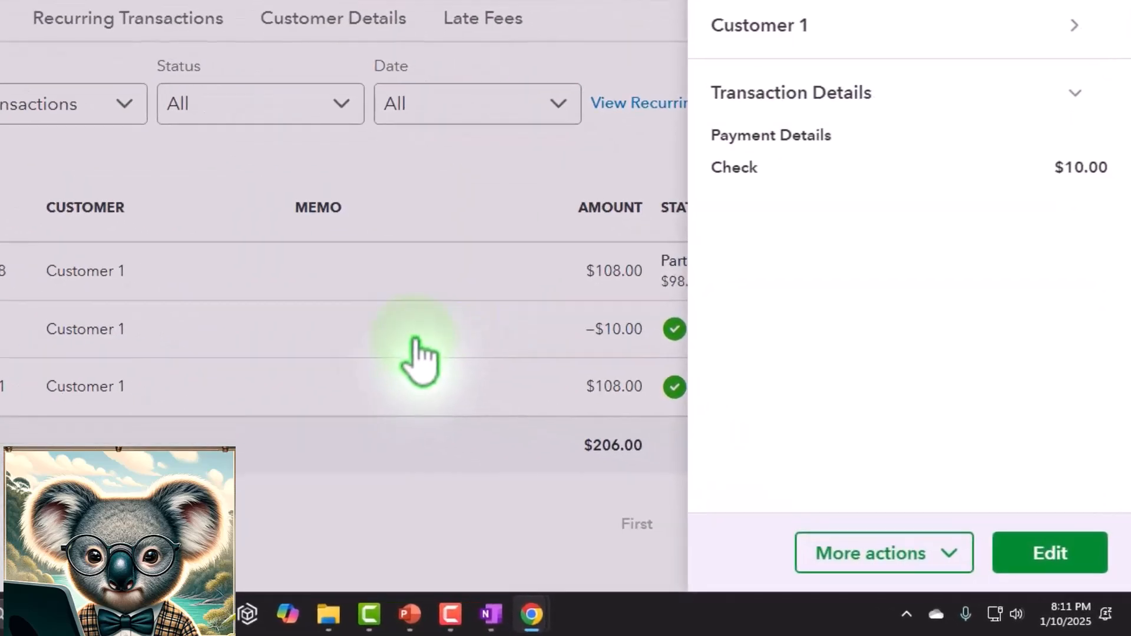
{"action": "left_click", "coordinate": [1045, 556]}
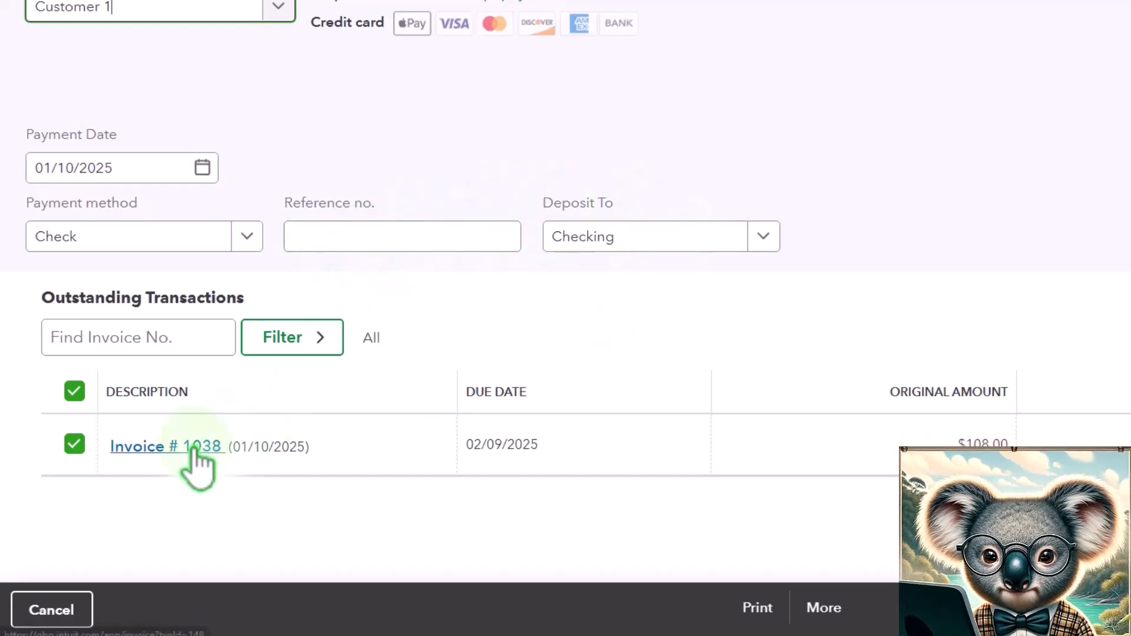
{"action": "left_click", "coordinate": [1103, 114]}
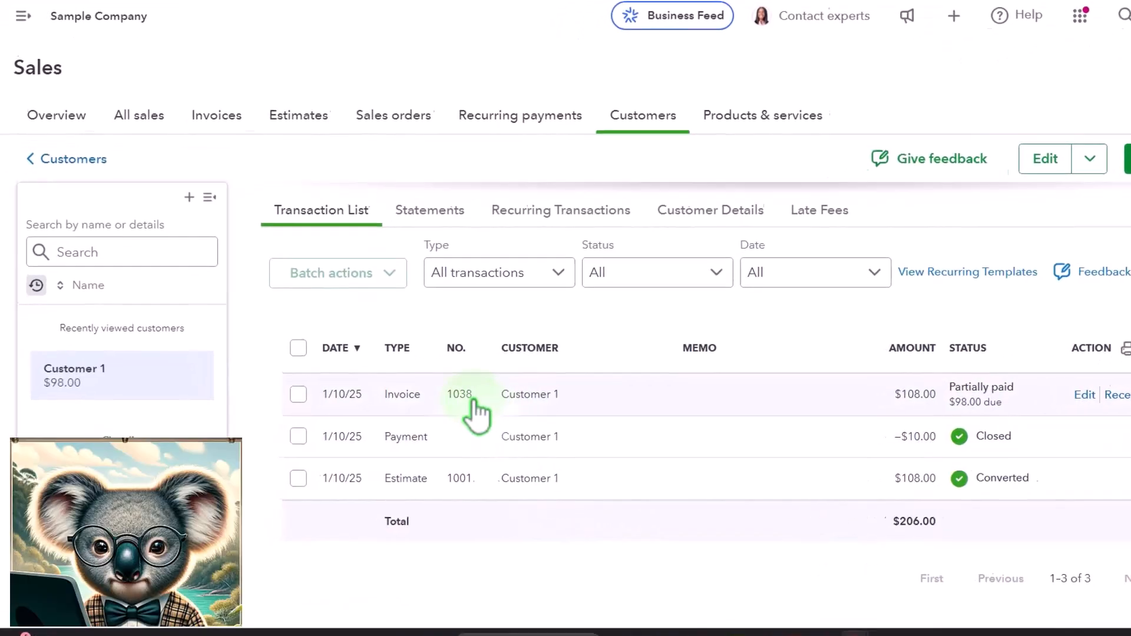
Open invoice 1038 from the transaction list, review its tax and total, and close it.
{"action": "left_click", "coordinate": [1130, 406]}
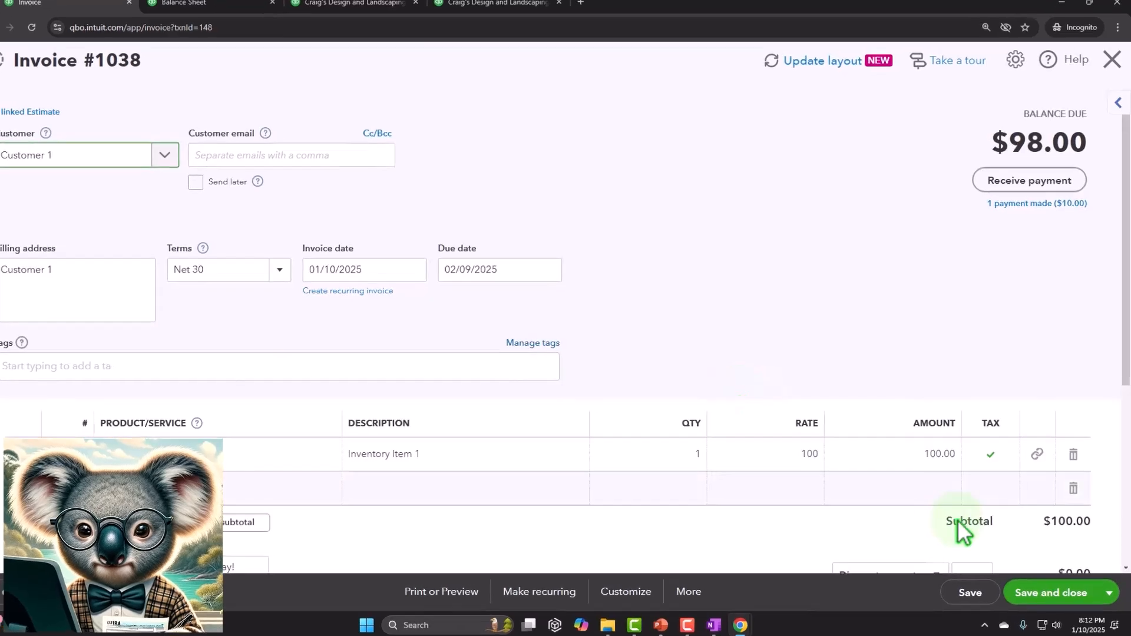
{"action": "scroll", "coordinate": [958, 522], "scroll_direction": "down", "scroll_amount": 5}
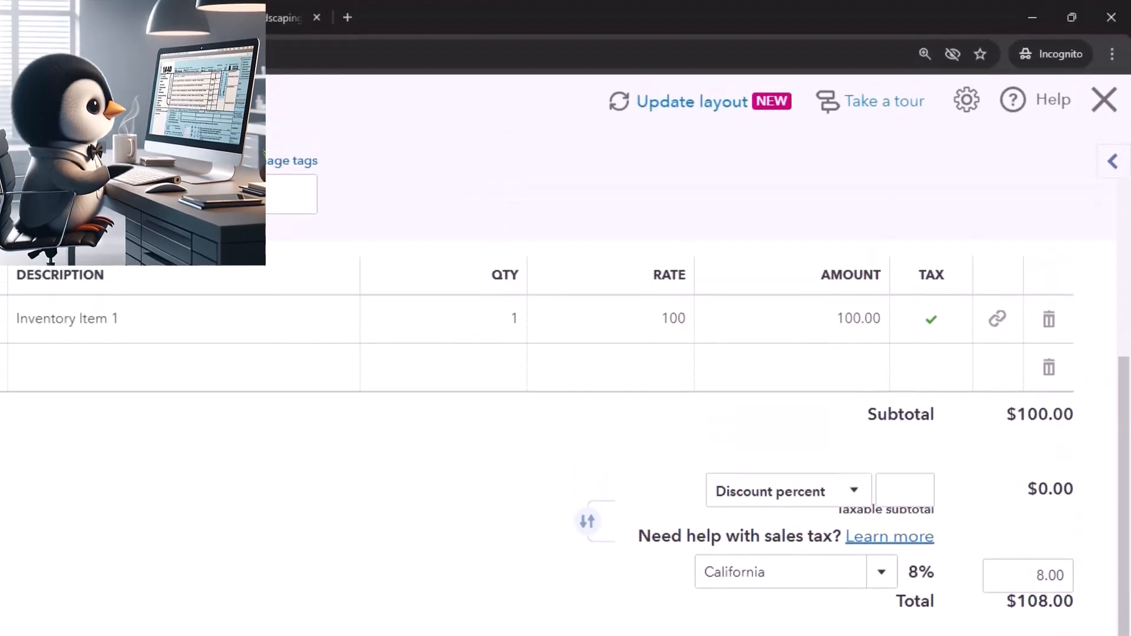
{"action": "left_click", "coordinate": [1103, 100]}
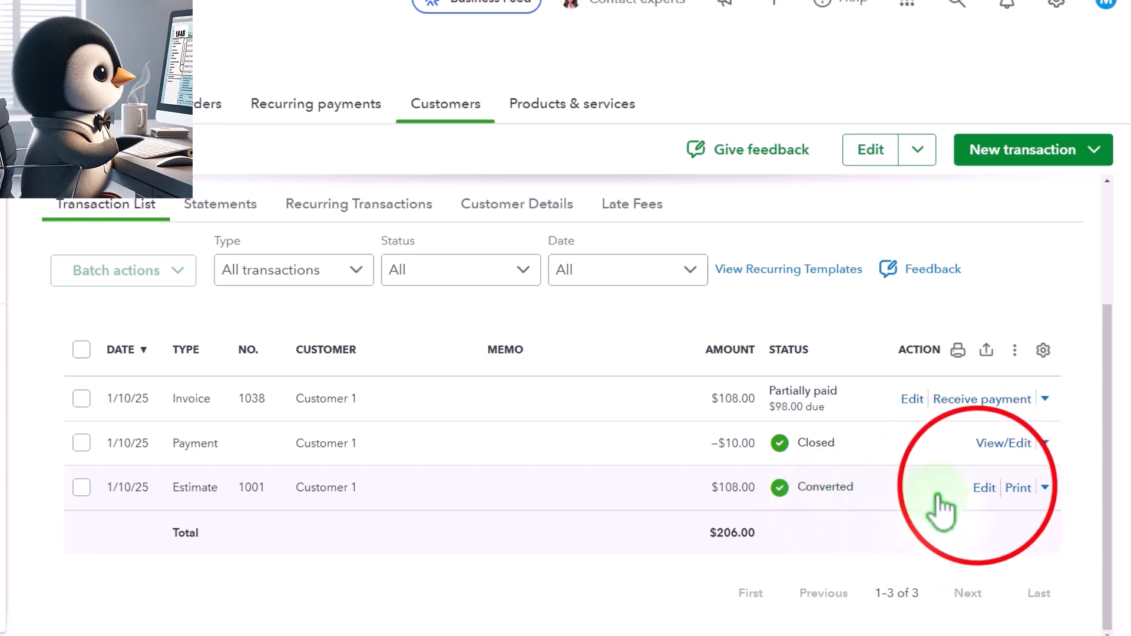
Open estimate 1001 from Customer 1's transaction list, check its status, and close it.
{"action": "left_click", "coordinate": [984, 487]}
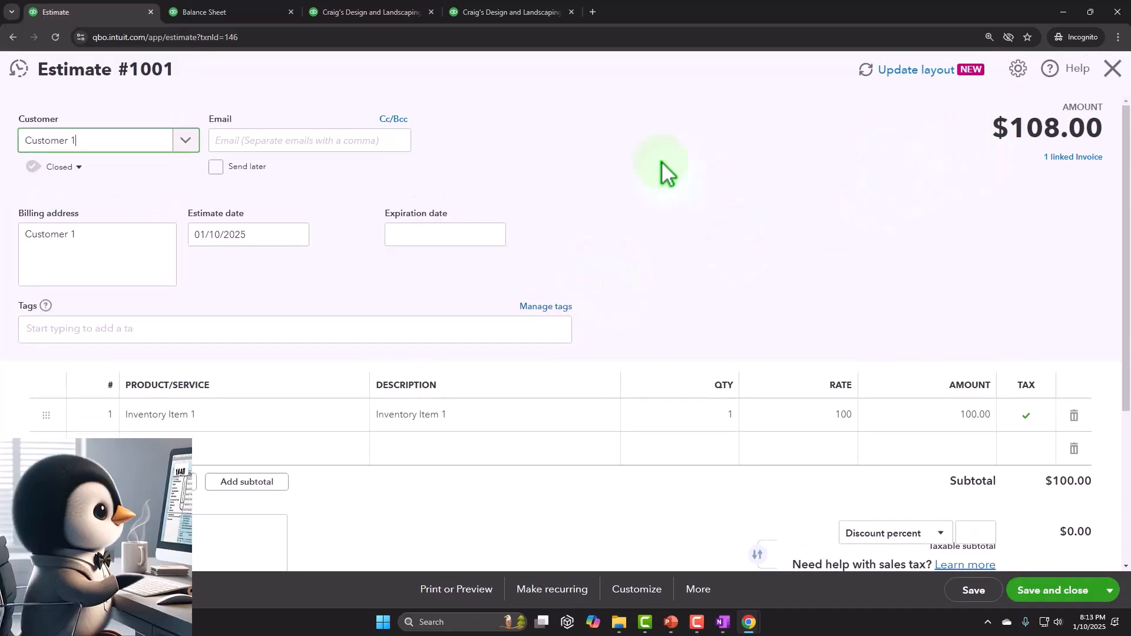
{"action": "left_click", "coordinate": [88, 172]}
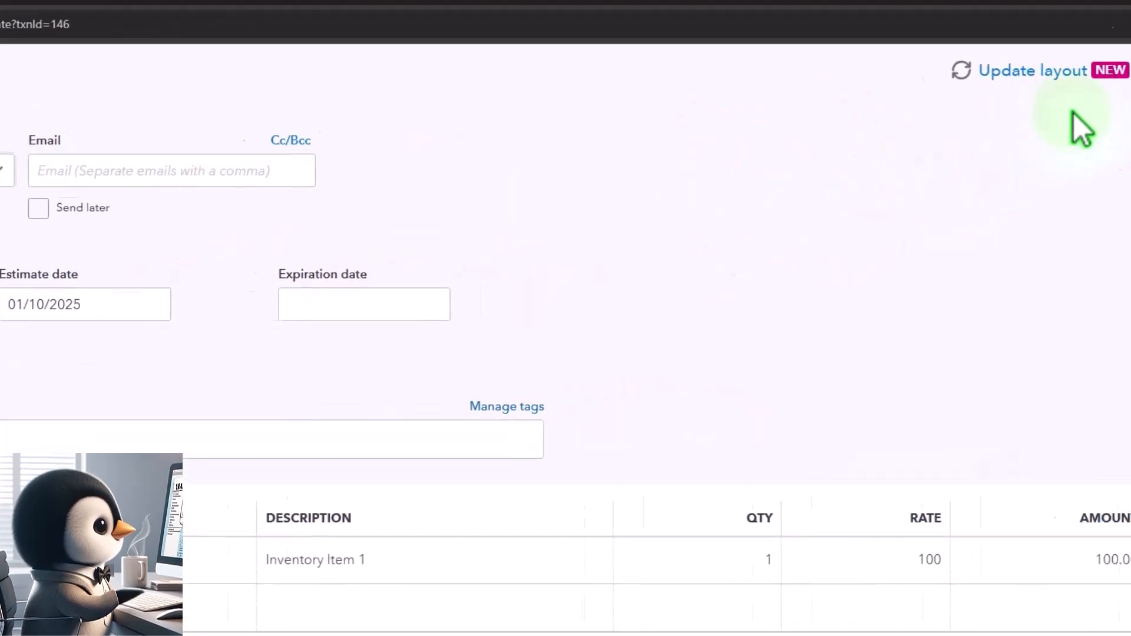
{"action": "left_click", "coordinate": [1103, 98]}
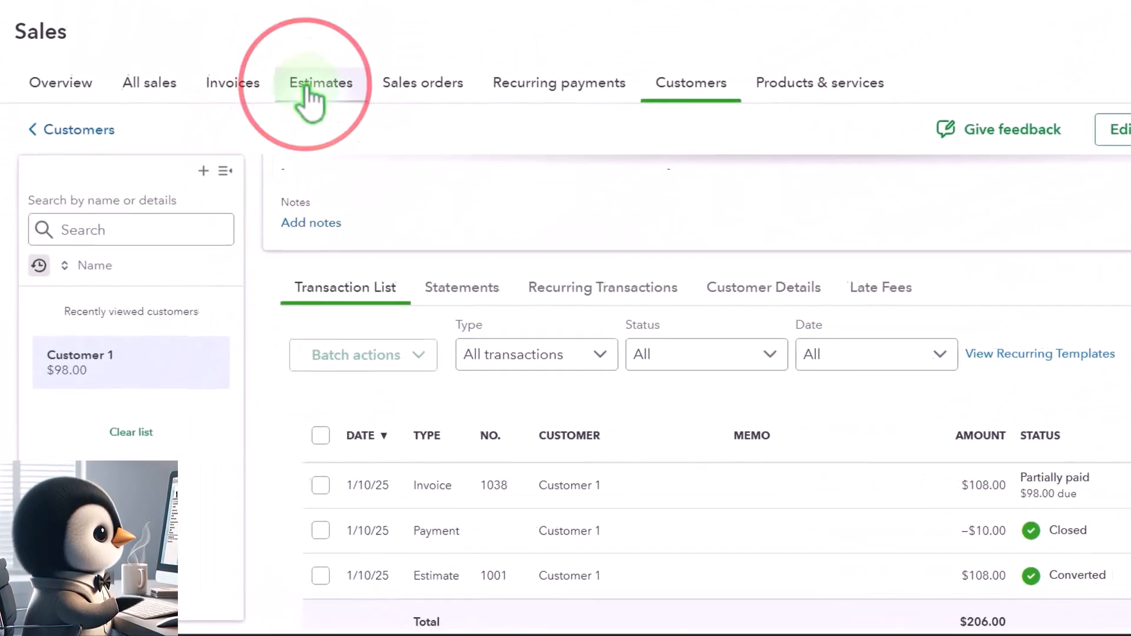
Show the sales estimates list and filter it by the status Pending, expired.
{"action": "left_click", "coordinate": [302, 89]}
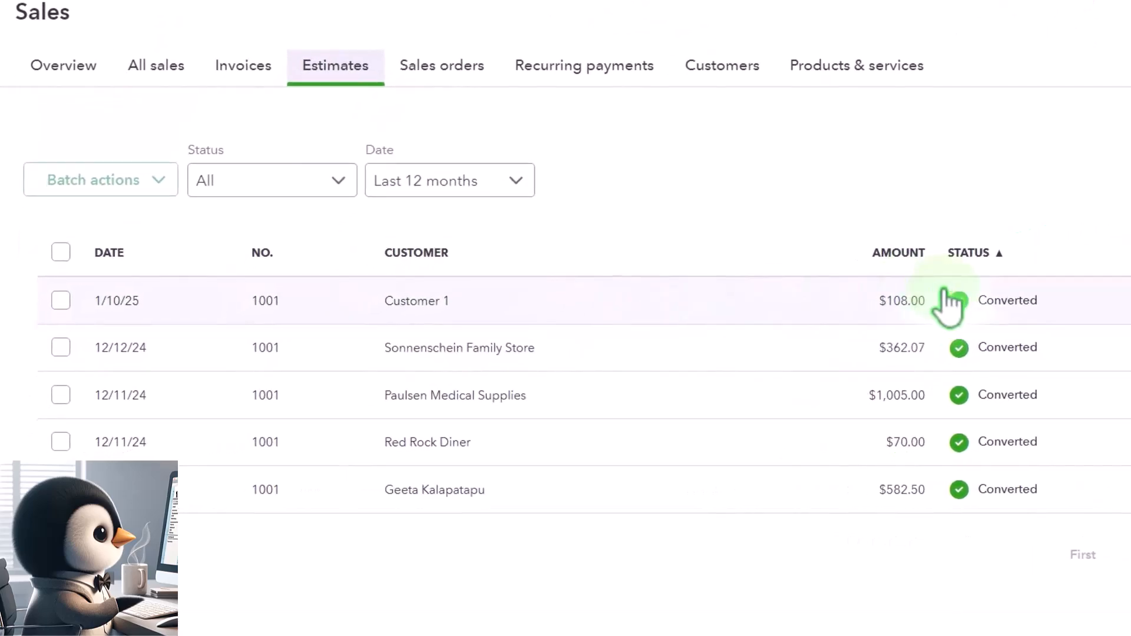
{"action": "left_click", "coordinate": [336, 181]}
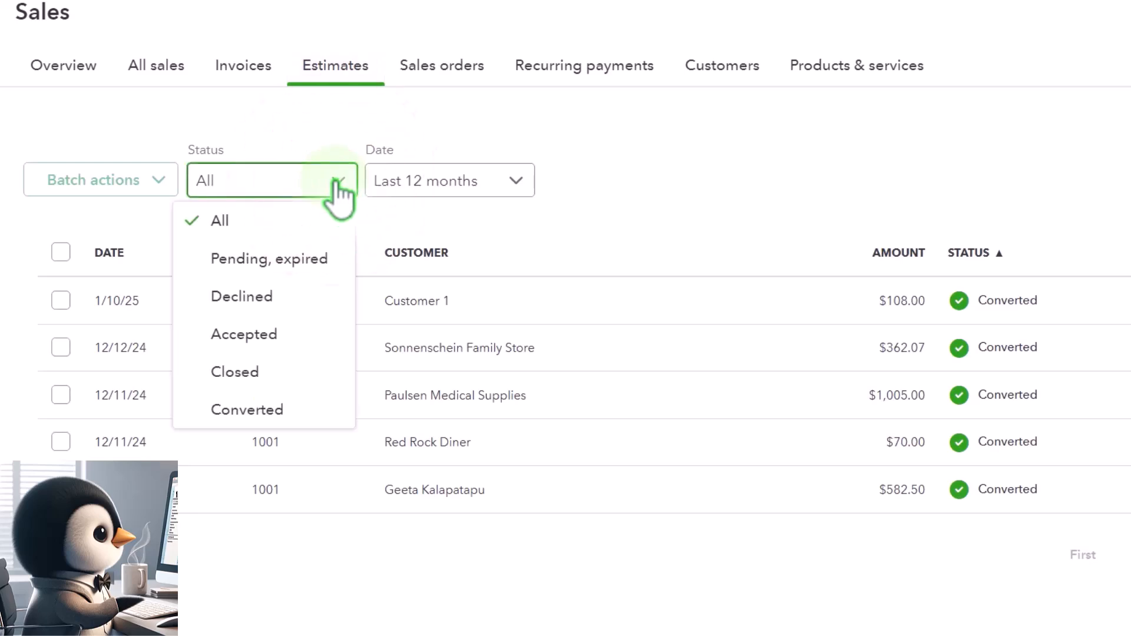
{"action": "left_click", "coordinate": [301, 260]}
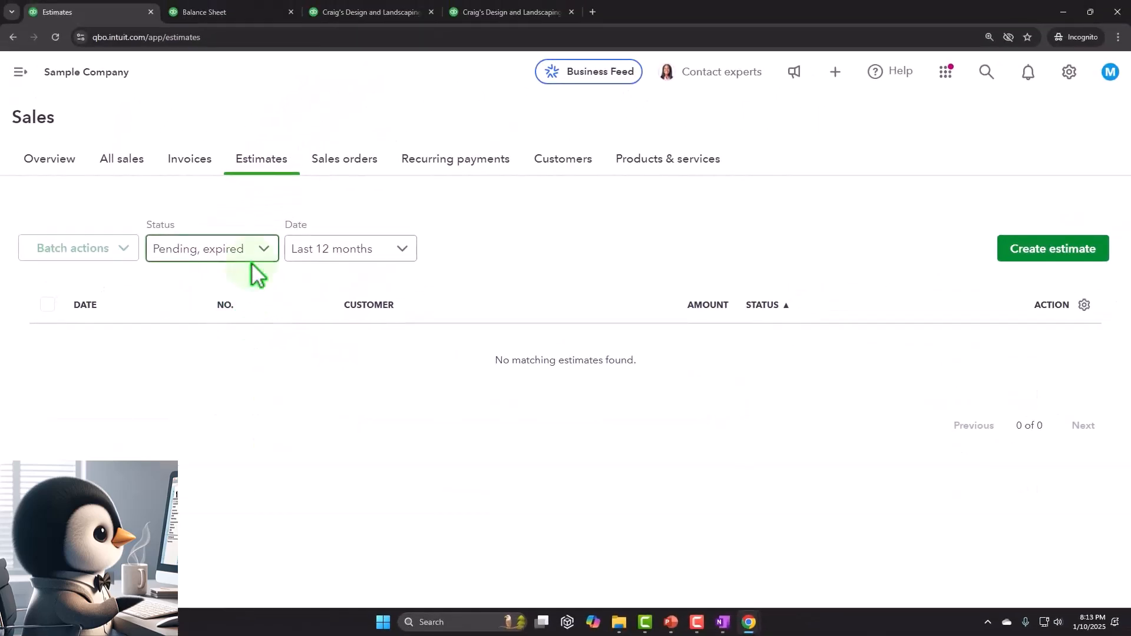
Rerun the Balance Sheet report, examine the 2025 Accounts Receivable transactions behind it, and return to the summary report.
{"action": "left_click", "coordinate": [258, 11]}
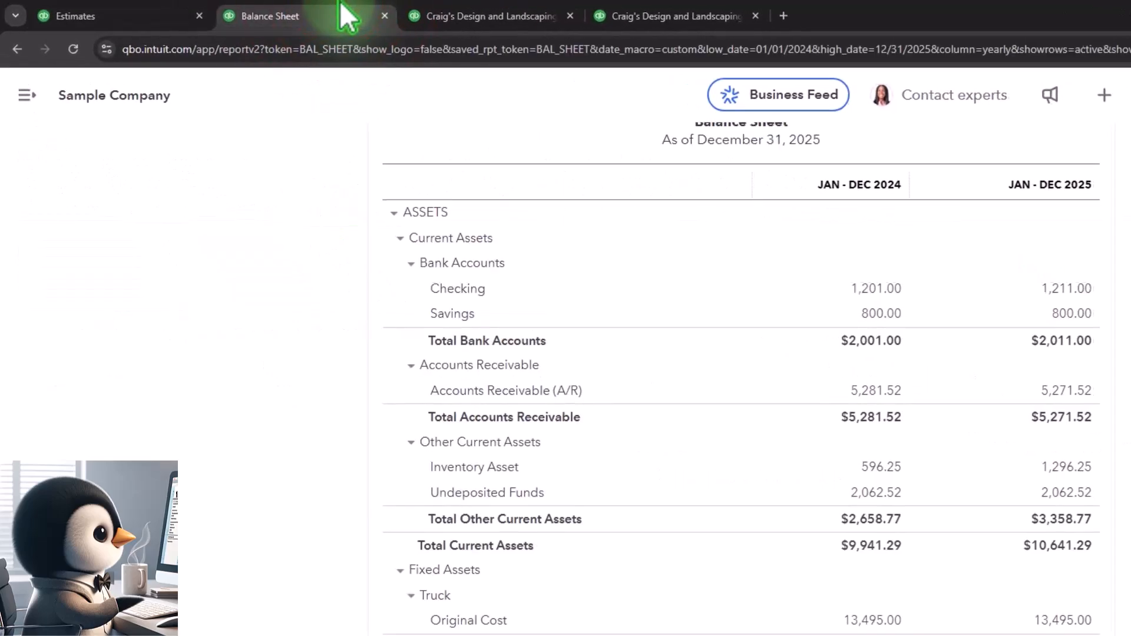
{"action": "scroll", "coordinate": [707, 294], "scroll_direction": "up", "scroll_amount": 5}
{"action": "left_click", "coordinate": [913, 306]}
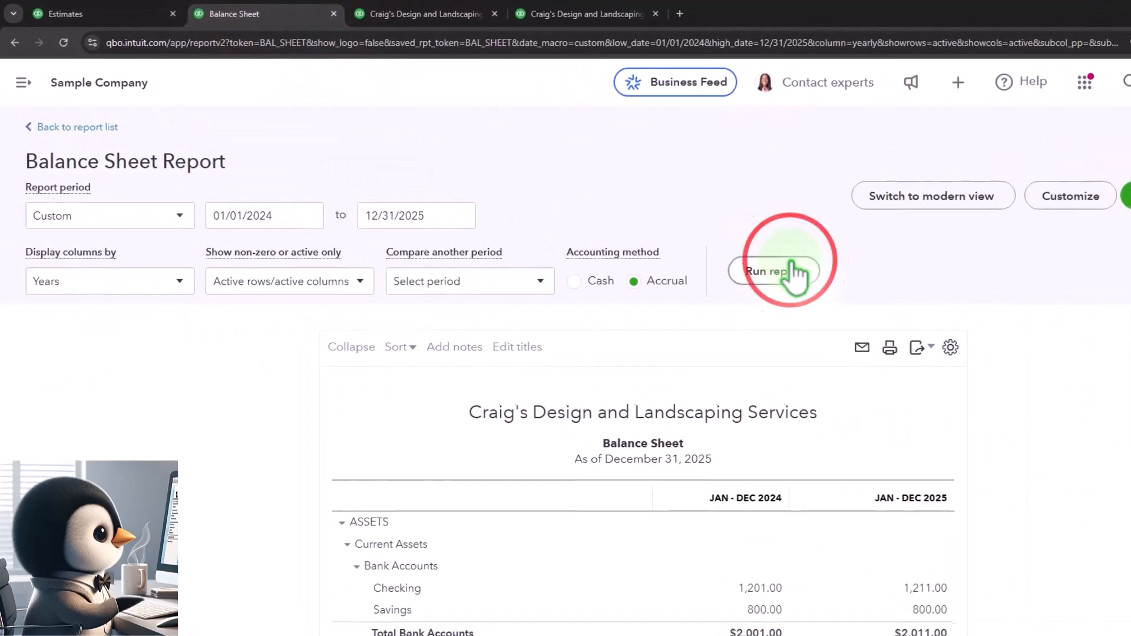
{"action": "scroll", "coordinate": [765, 289], "scroll_direction": "down", "scroll_amount": 3}
{"action": "scroll", "coordinate": [704, 300], "scroll_direction": "down", "scroll_amount": 1}
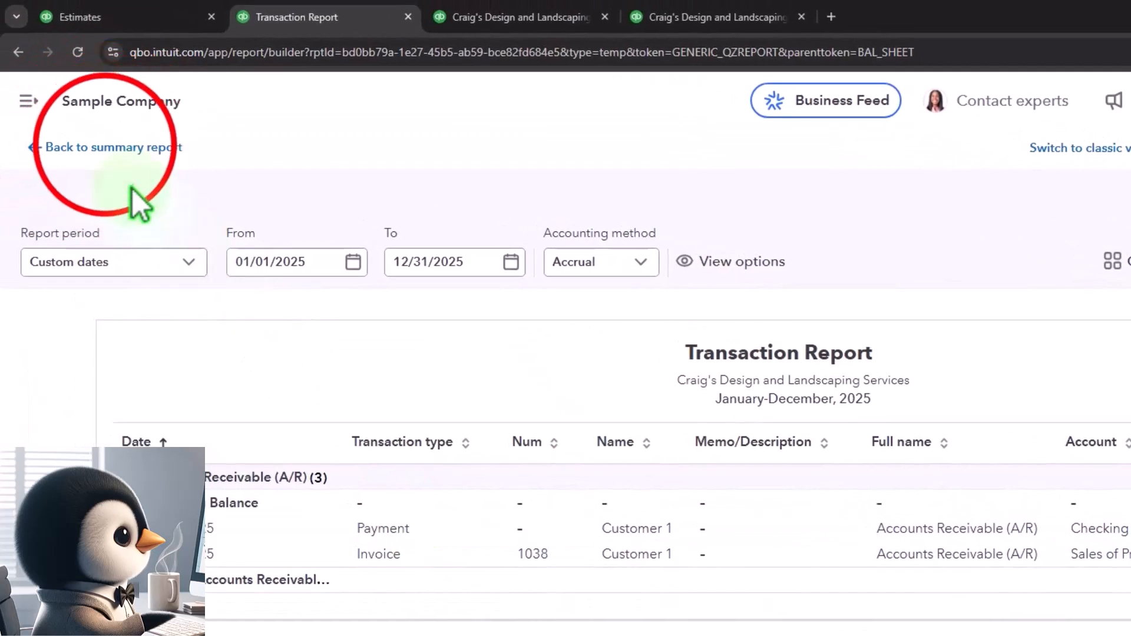
{"action": "left_click", "coordinate": [104, 148]}
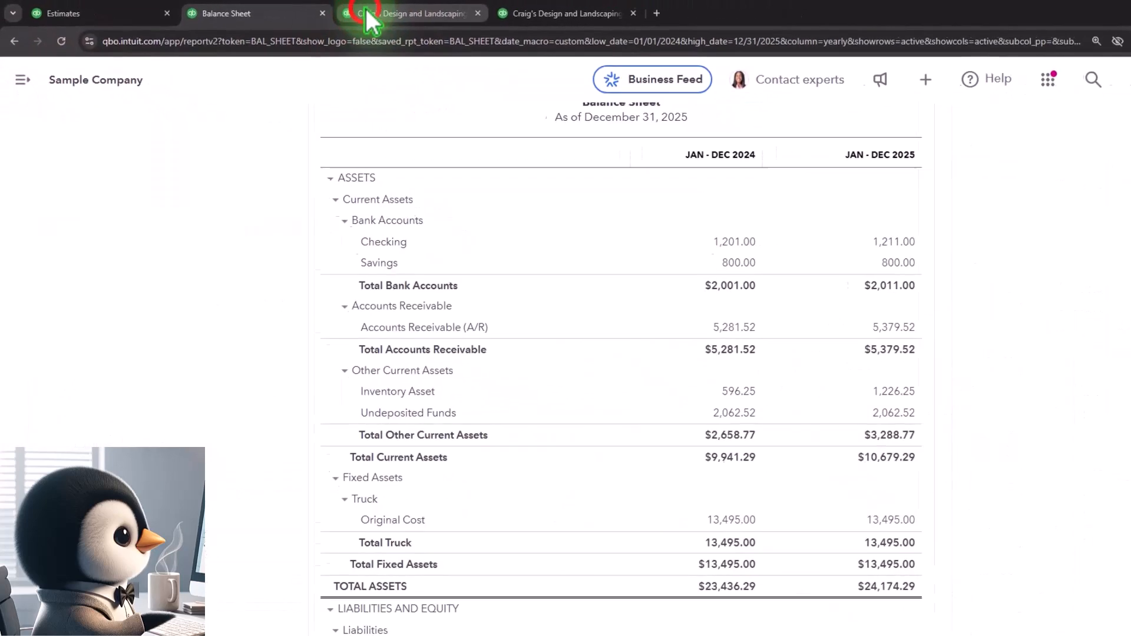
Rerun the profit and loss report and examine Sales of Product Income and Cost of Goods Sold for 2025.
{"action": "left_click", "coordinate": [471, 17]}
{"action": "left_click", "coordinate": [698, 237]}
{"action": "scroll", "coordinate": [702, 274], "scroll_direction": "down", "scroll_amount": 2}
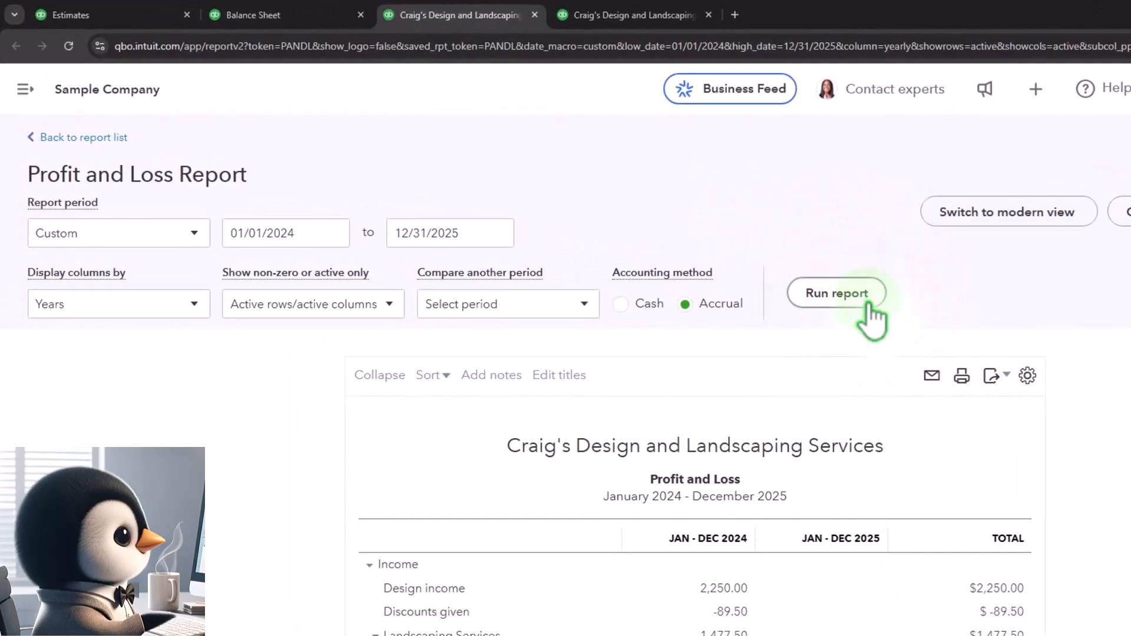
{"action": "scroll", "coordinate": [830, 323], "scroll_direction": "down", "scroll_amount": 6}
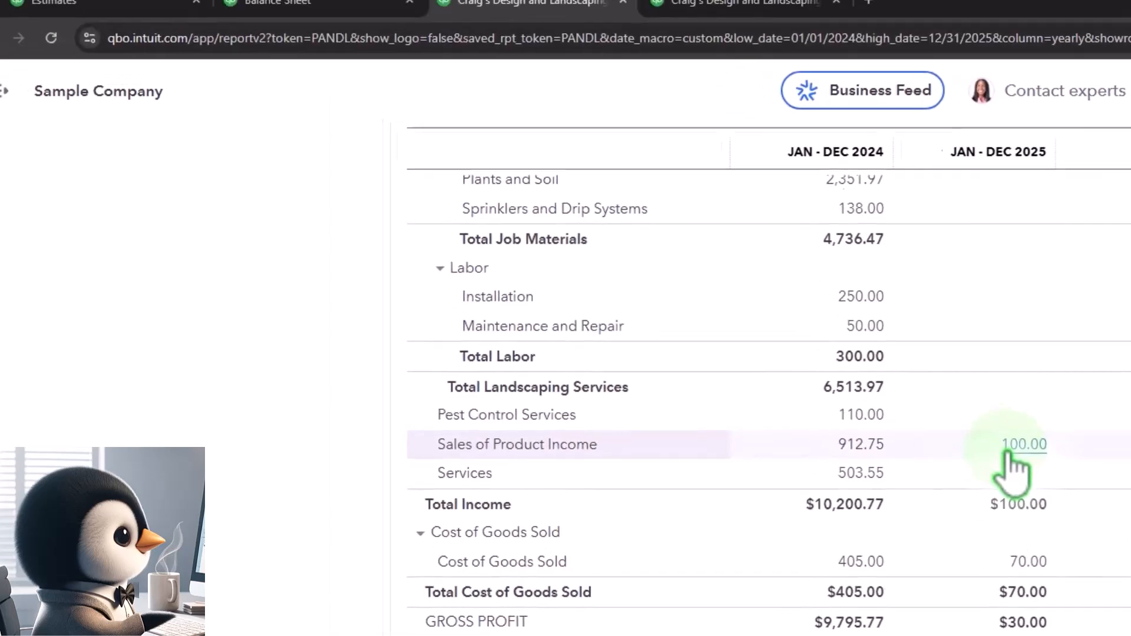
Return to the Balance Sheet report and check the 2025 sales tax liability under Board of Equalization Payable.
{"action": "left_click", "coordinate": [410, 20]}
{"action": "scroll", "coordinate": [265, 288], "scroll_direction": "down", "scroll_amount": 10}
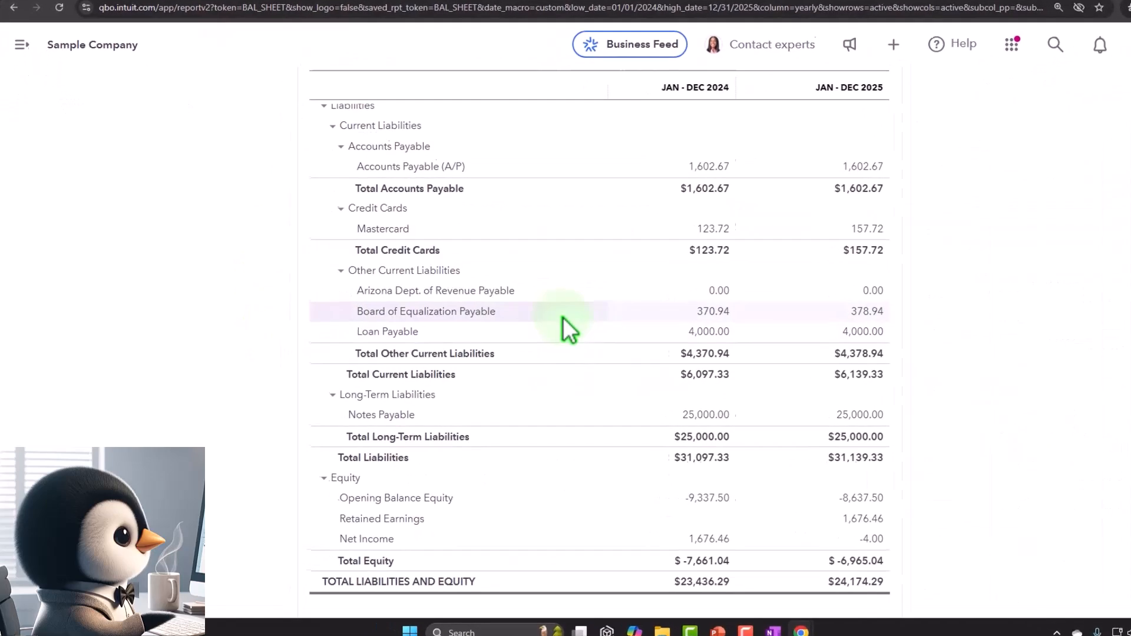
{"action": "left_click", "coordinate": [1016, 285]}
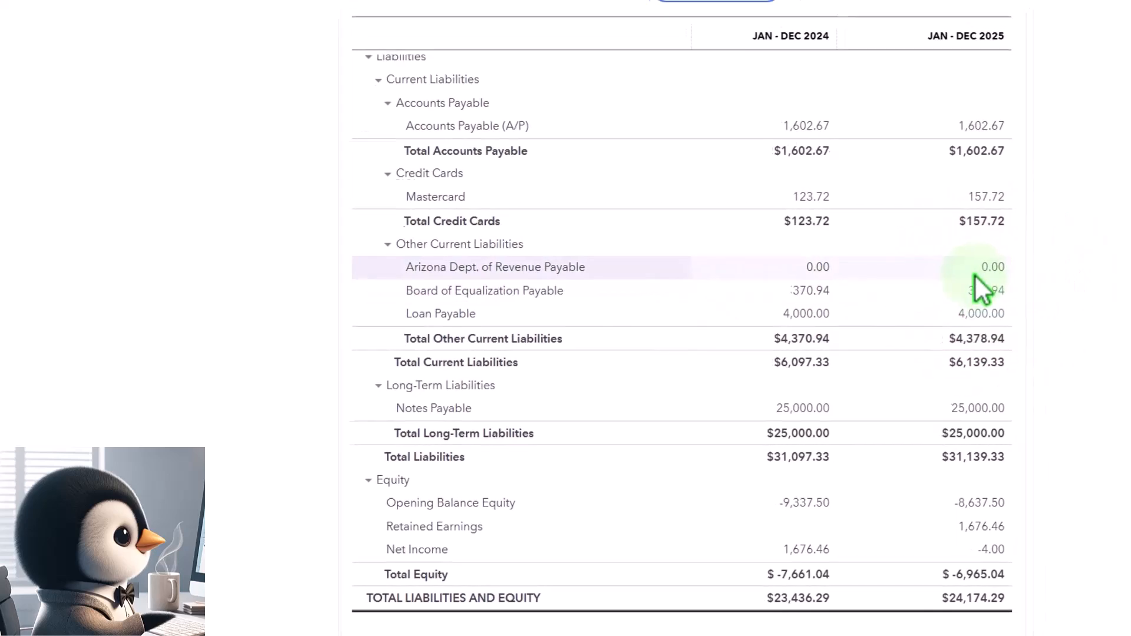
Examine the 2025 transactions behind Board of Equalization Payable and return to the Balance Sheet summary.
{"action": "scroll", "coordinate": [821, 377], "scroll_direction": "down", "scroll_amount": 2}
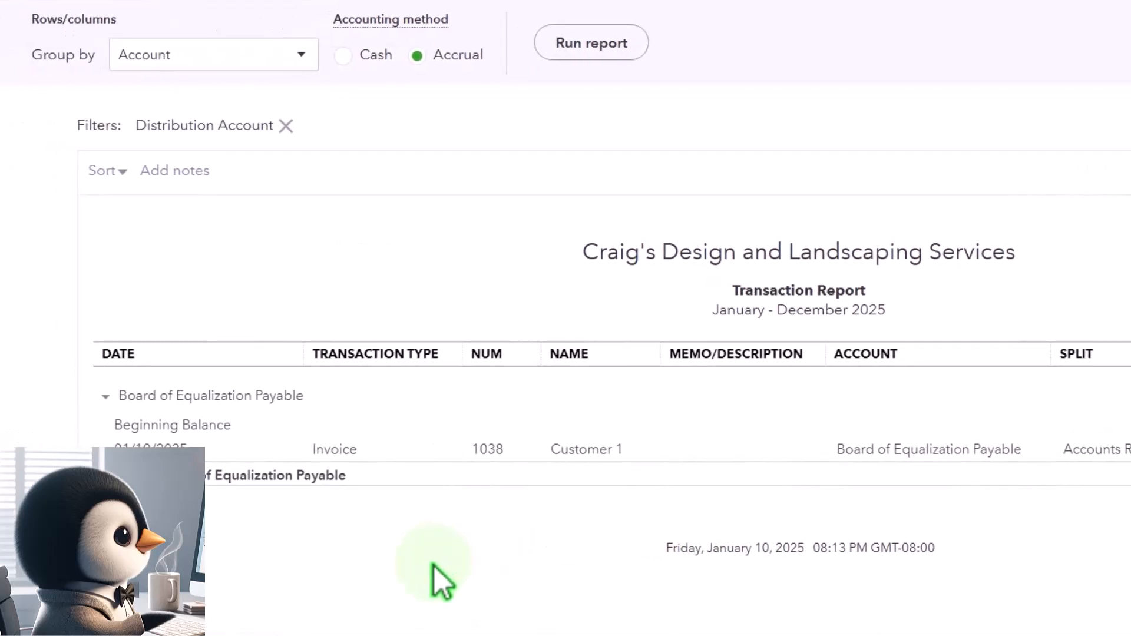
{"action": "scroll", "coordinate": [447, 565], "scroll_direction": "up", "scroll_amount": 2}
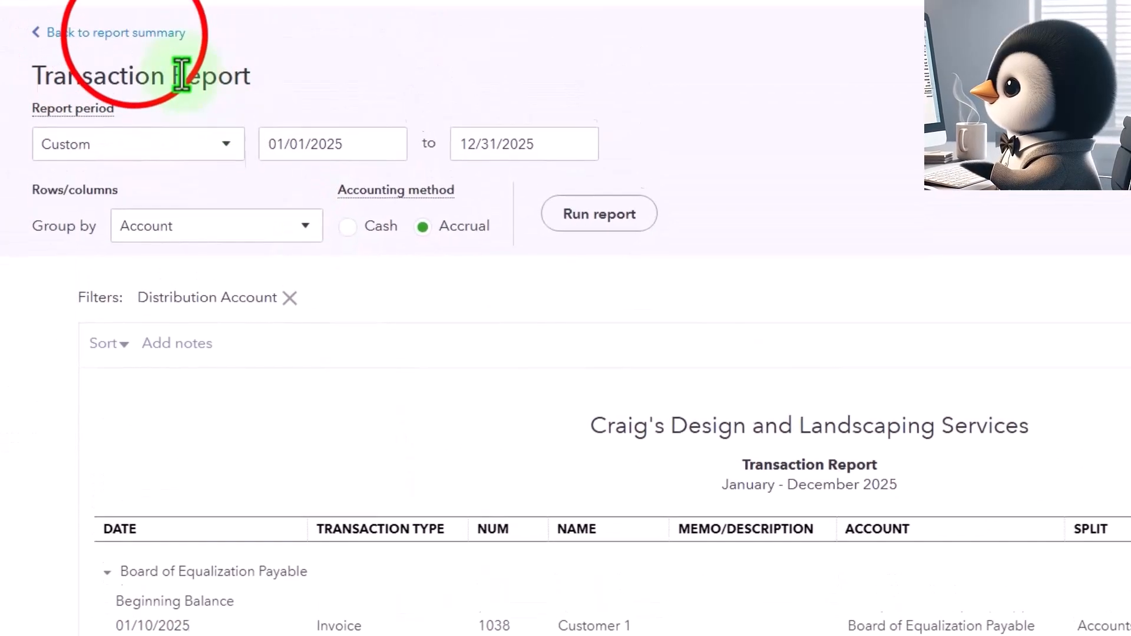
{"action": "left_click", "coordinate": [140, 155]}
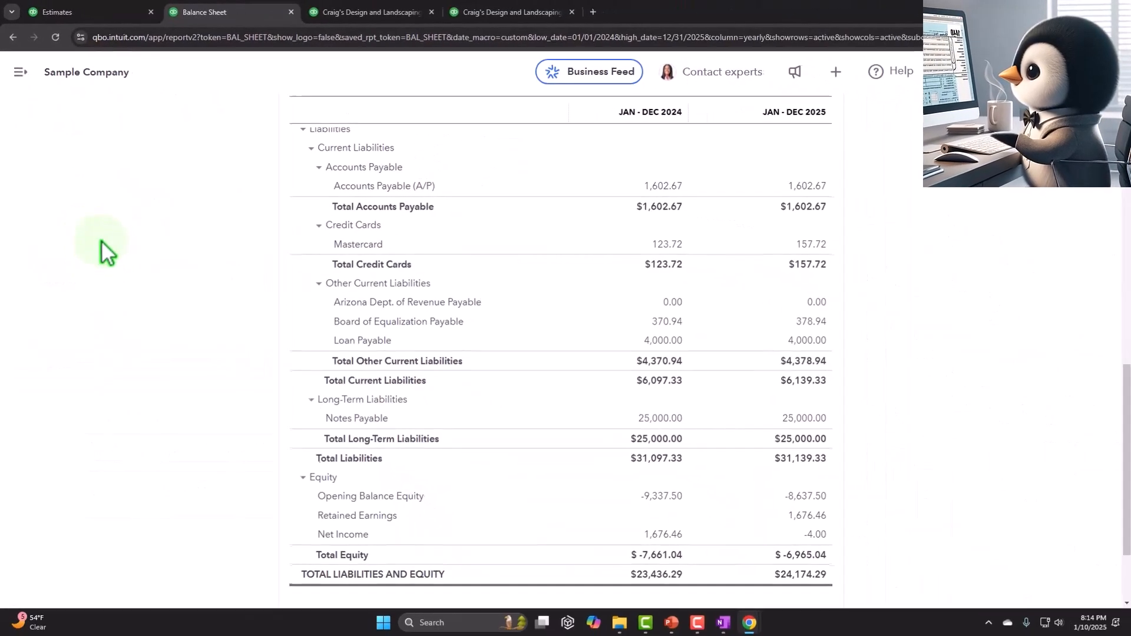
Examine the 2025 Inventory Asset transactions behind the Balance Sheet and return to the summary report.
{"action": "scroll", "coordinate": [106, 247], "scroll_direction": "up", "scroll_amount": 10}
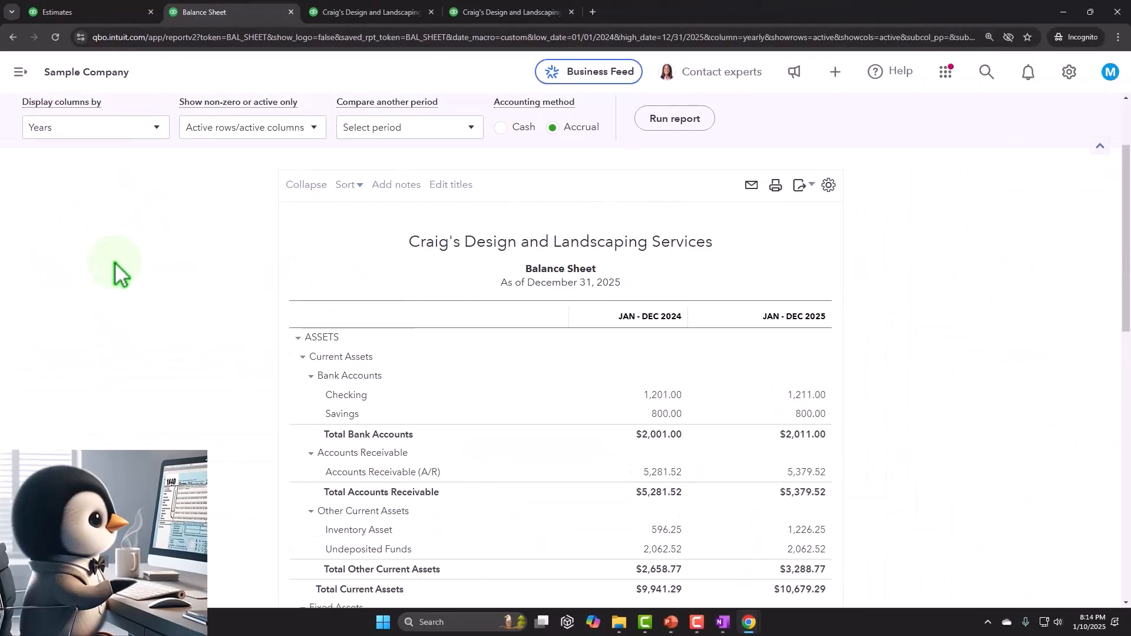
{"action": "scroll", "coordinate": [461, 480], "scroll_direction": "down", "scroll_amount": 1}
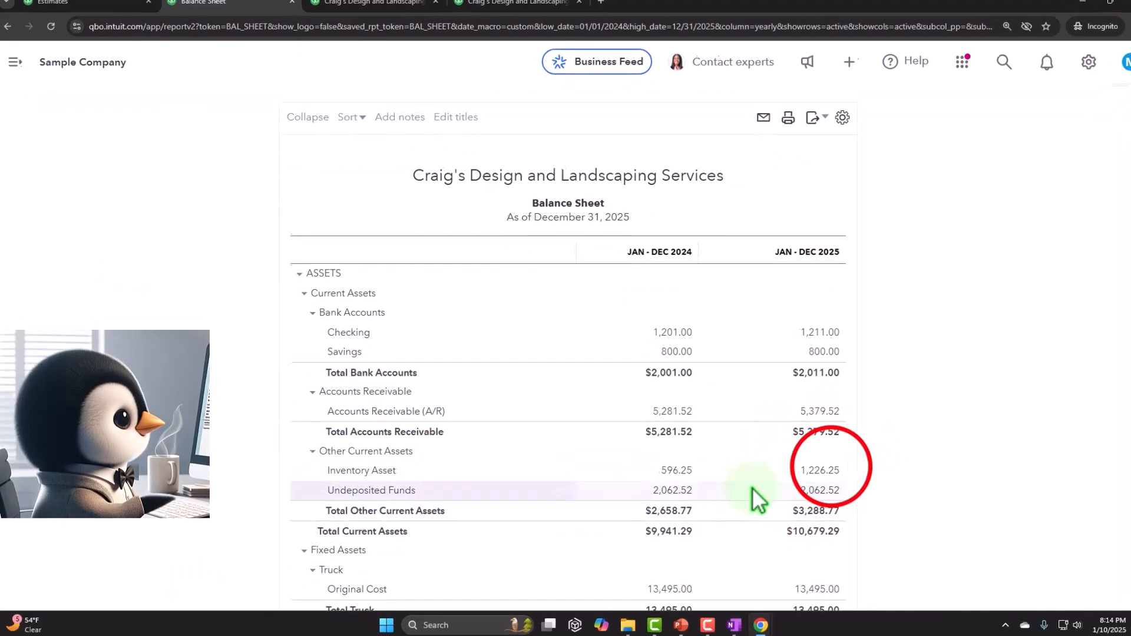
{"action": "left_click", "coordinate": [820, 470]}
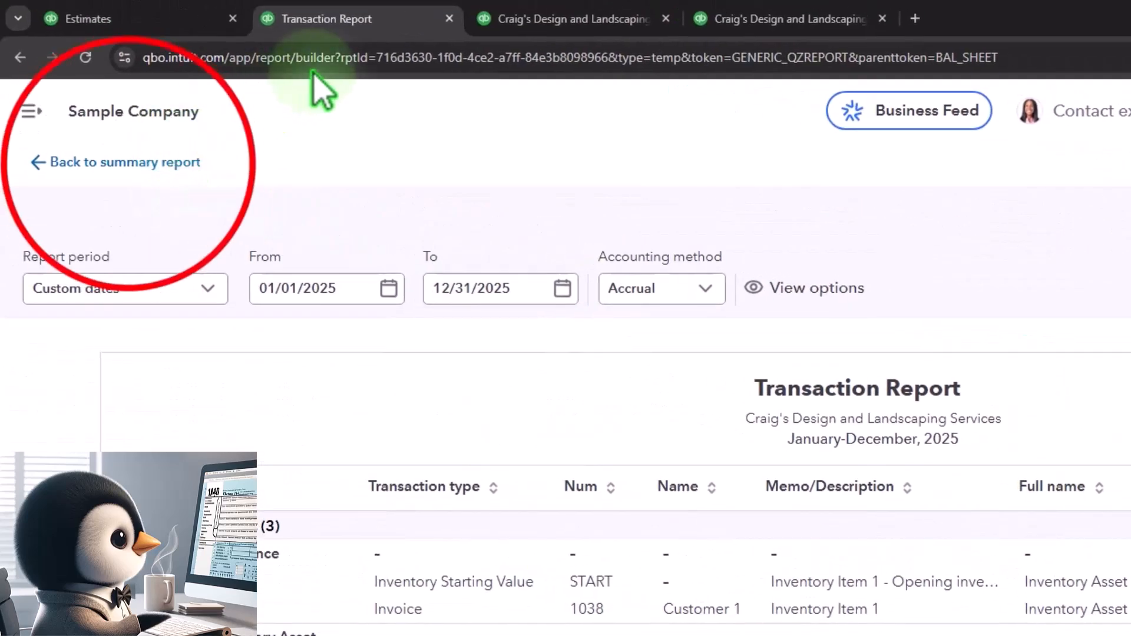
{"action": "left_click", "coordinate": [77, 161]}
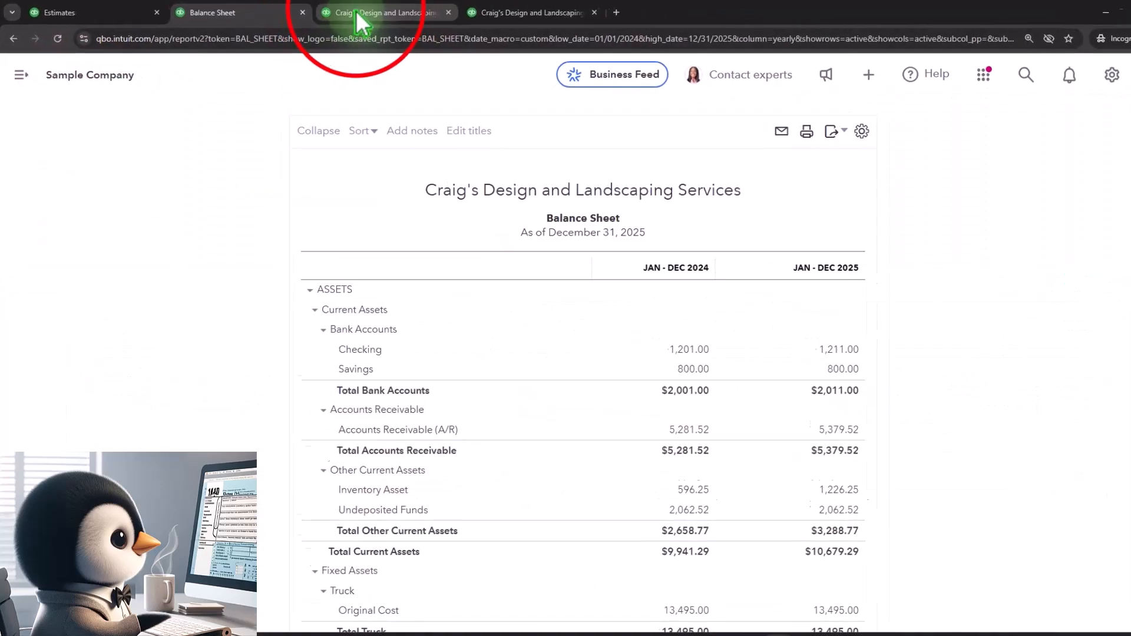
Review 2025 income and cost of goods sold on the profit and loss report, and recheck current assets on the Balance Sheet.
{"action": "left_click", "coordinate": [357, 15]}
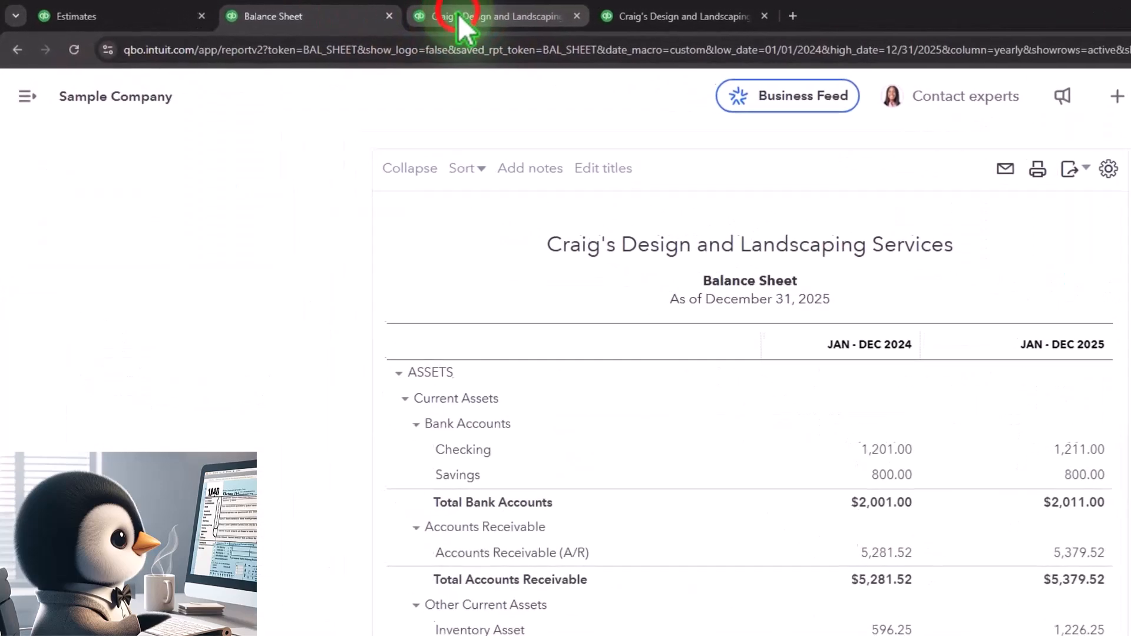
{"action": "scroll", "coordinate": [771, 380], "scroll_direction": "down", "scroll_amount": 4}
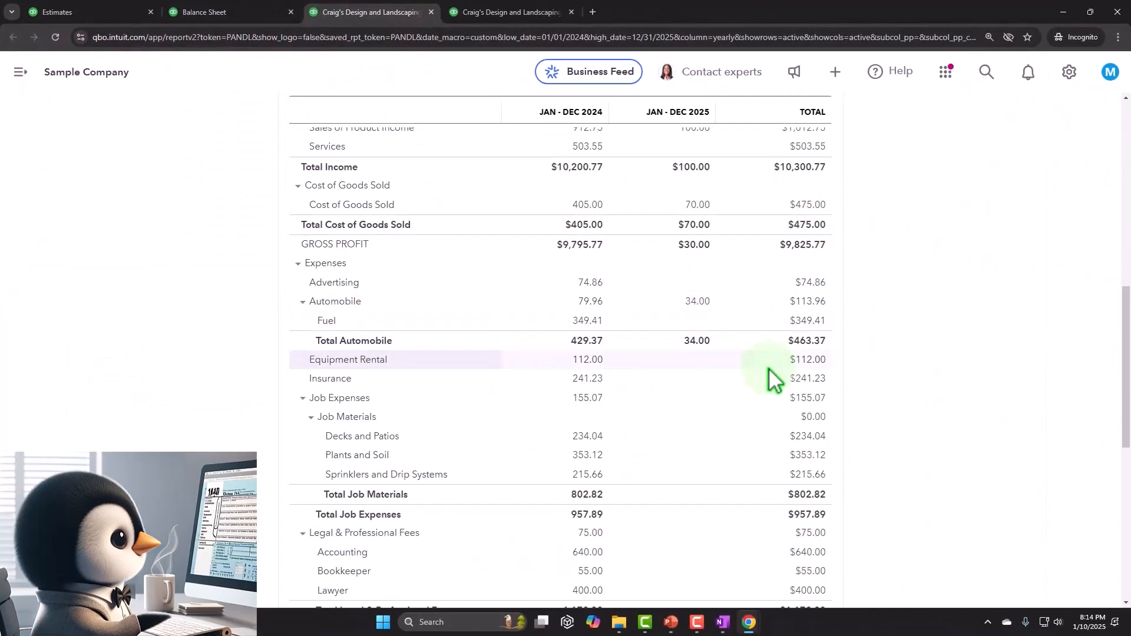
{"action": "scroll", "coordinate": [769, 382], "scroll_direction": "down", "scroll_amount": 3}
{"action": "scroll", "coordinate": [771, 383], "scroll_direction": "up", "scroll_amount": 4}
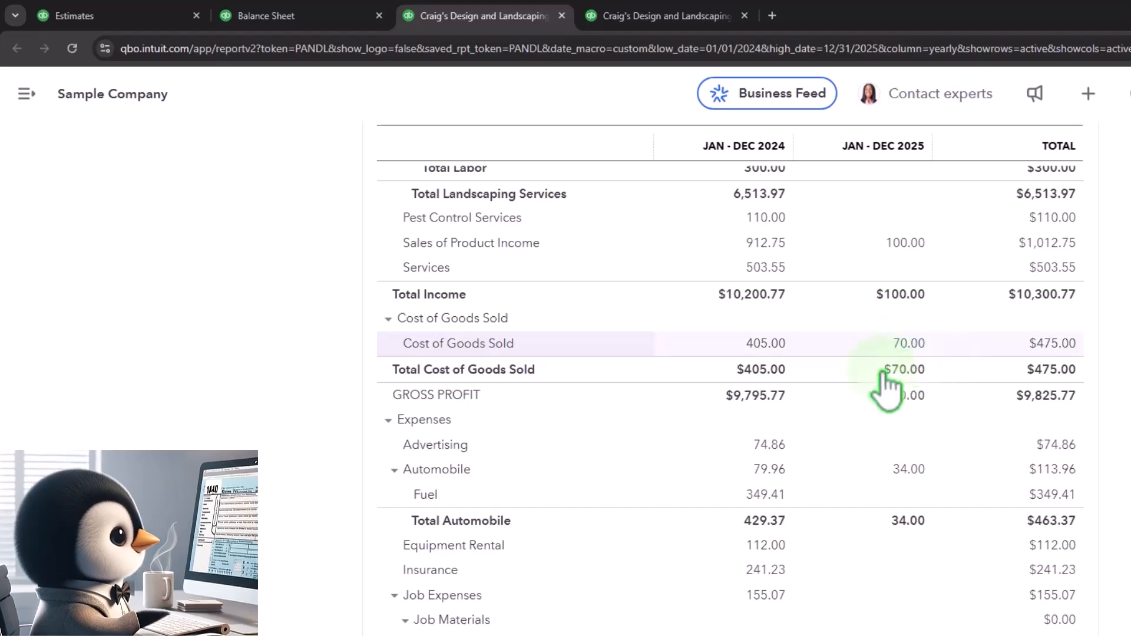
{"action": "left_click", "coordinate": [283, 15]}
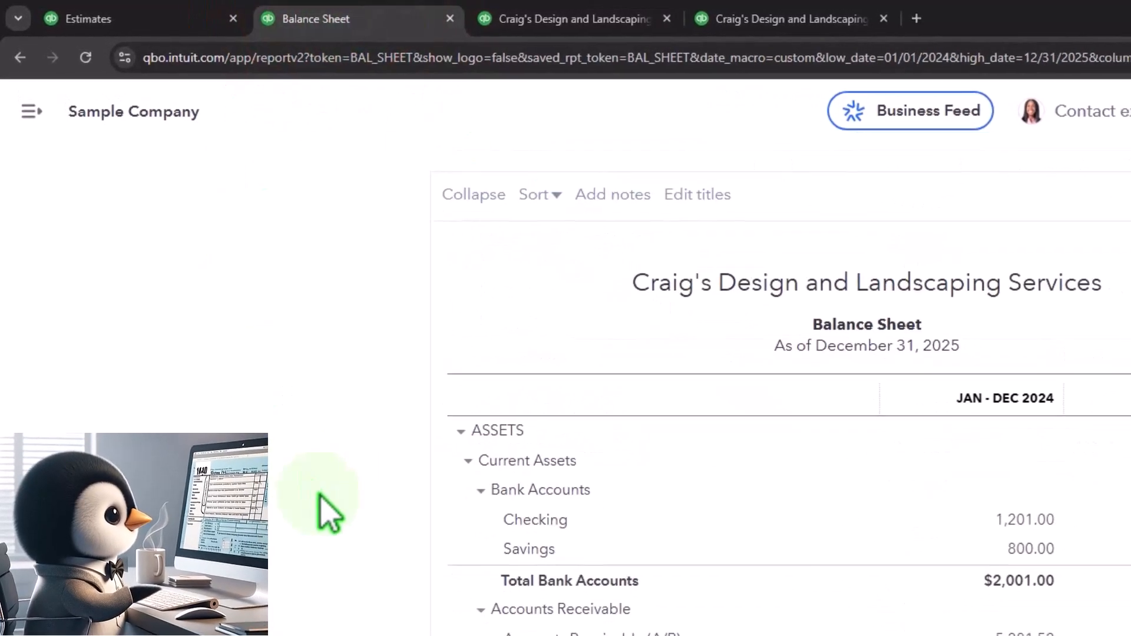
{"action": "scroll", "coordinate": [320, 496], "scroll_direction": "down", "scroll_amount": 1}
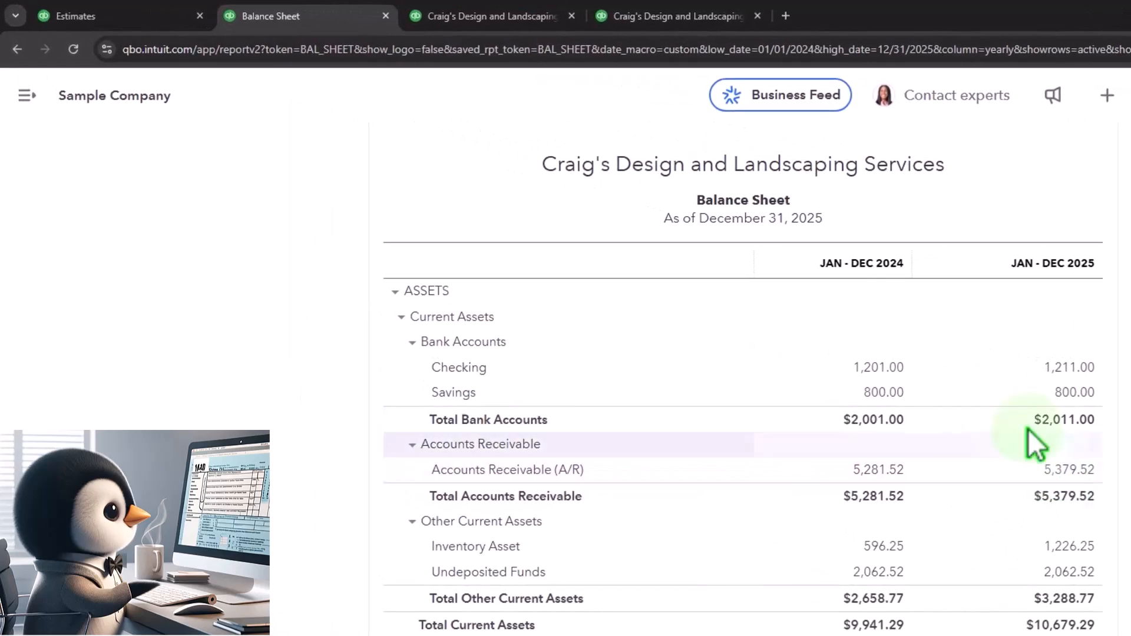
Rerun the Customer Balance Detail report for all dates and examine the open invoice of Customer 1.
{"action": "left_click", "coordinate": [660, 17]}
{"action": "scroll", "coordinate": [583, 295], "scroll_direction": "up", "scroll_amount": 10}
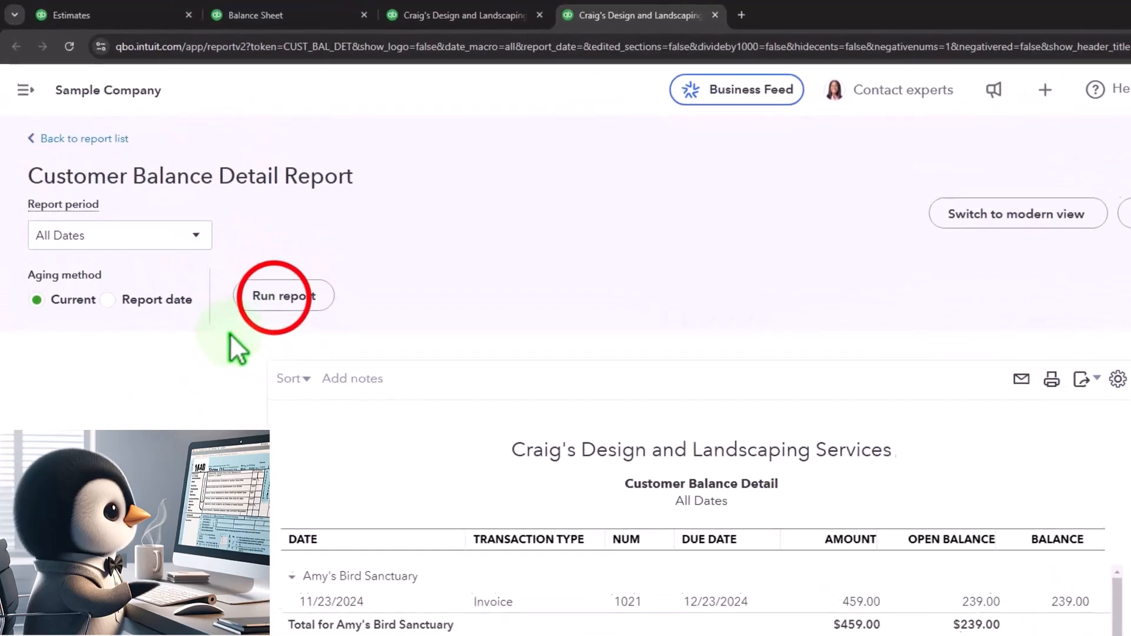
{"action": "scroll", "coordinate": [292, 488], "scroll_direction": "down", "scroll_amount": 10}
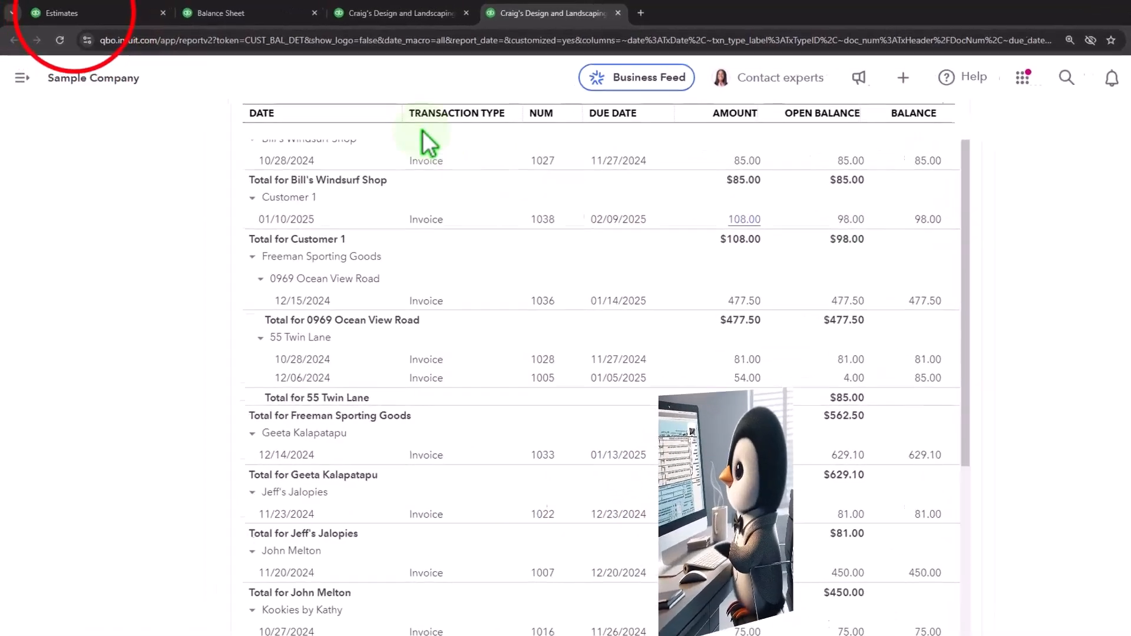
Return to the sales estimates list and show the available types of new transactions.
{"action": "left_click", "coordinate": [57, 11]}
{"action": "left_click", "coordinate": [53, 141]}
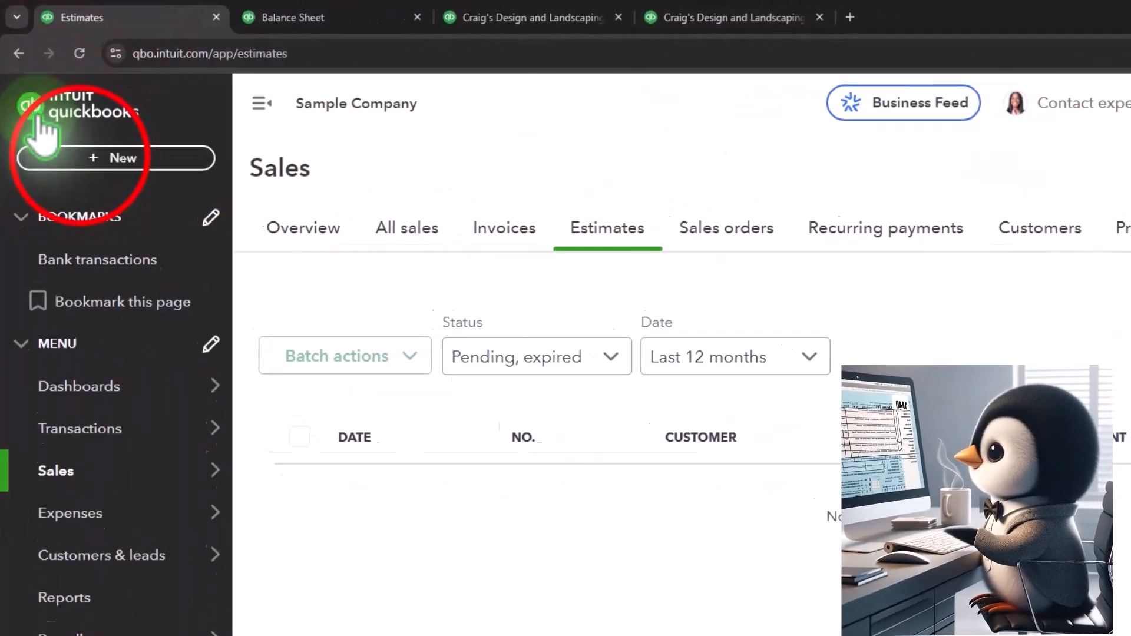
{"action": "left_click", "coordinate": [56, 111]}
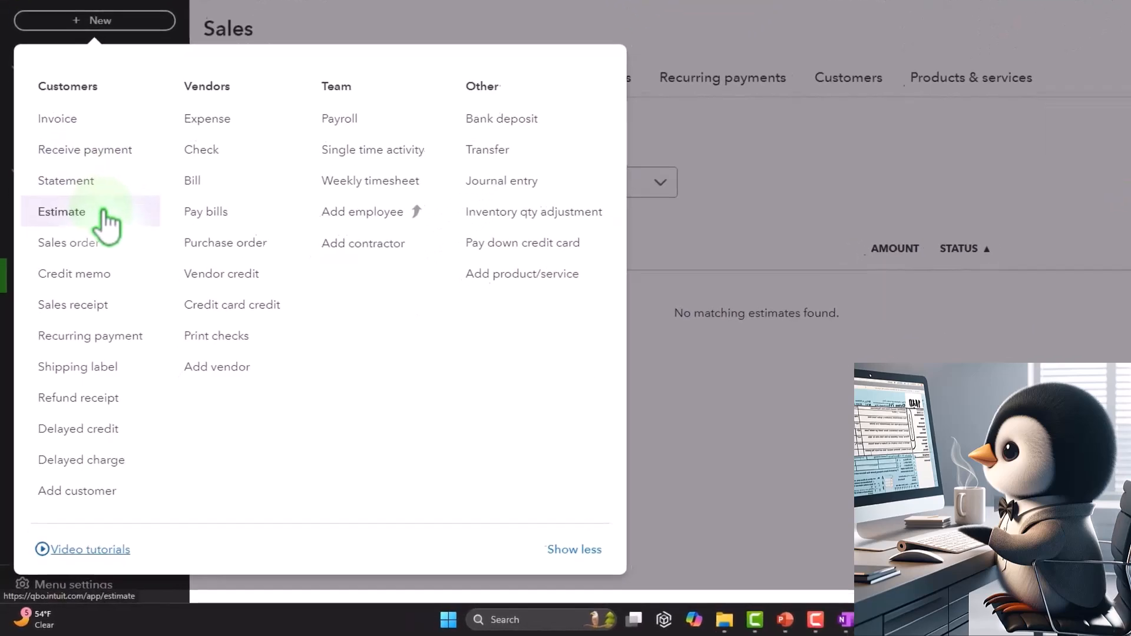